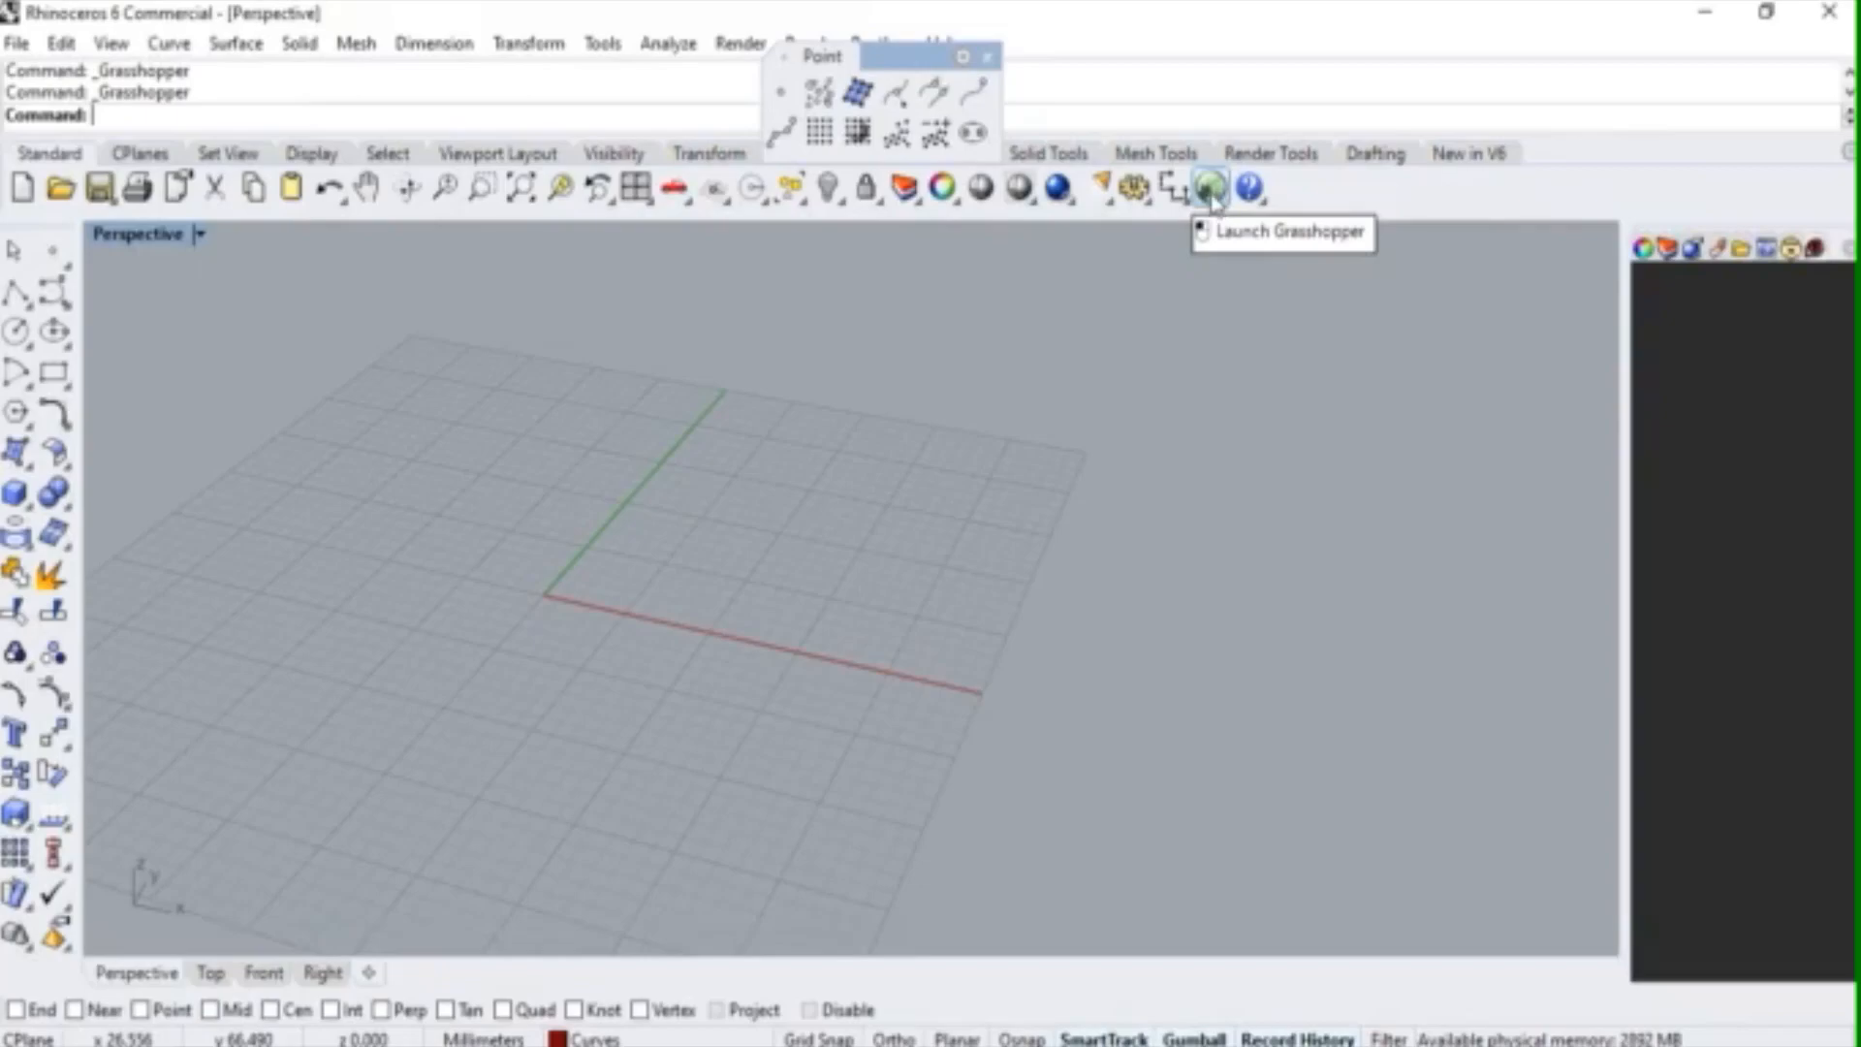
- Launch Grasshopper from Rhino
left_click(1212, 196)
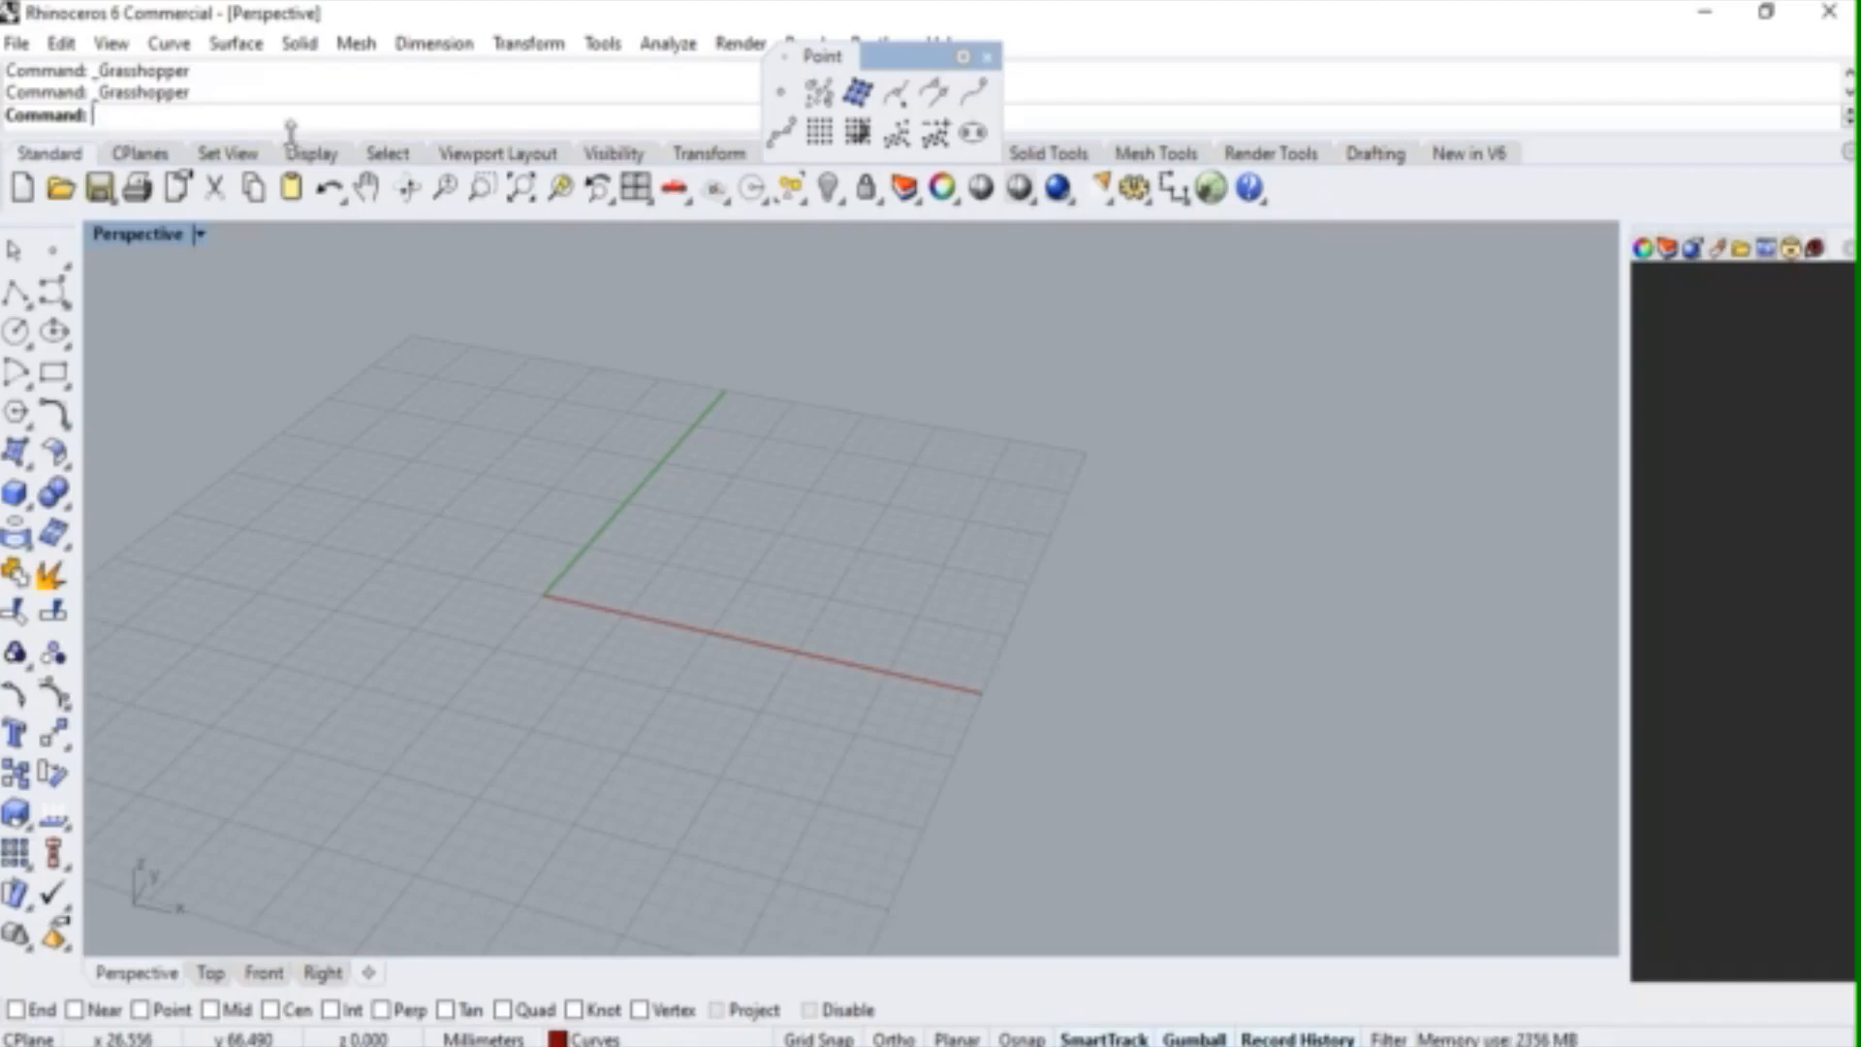
left_click(1211, 190)
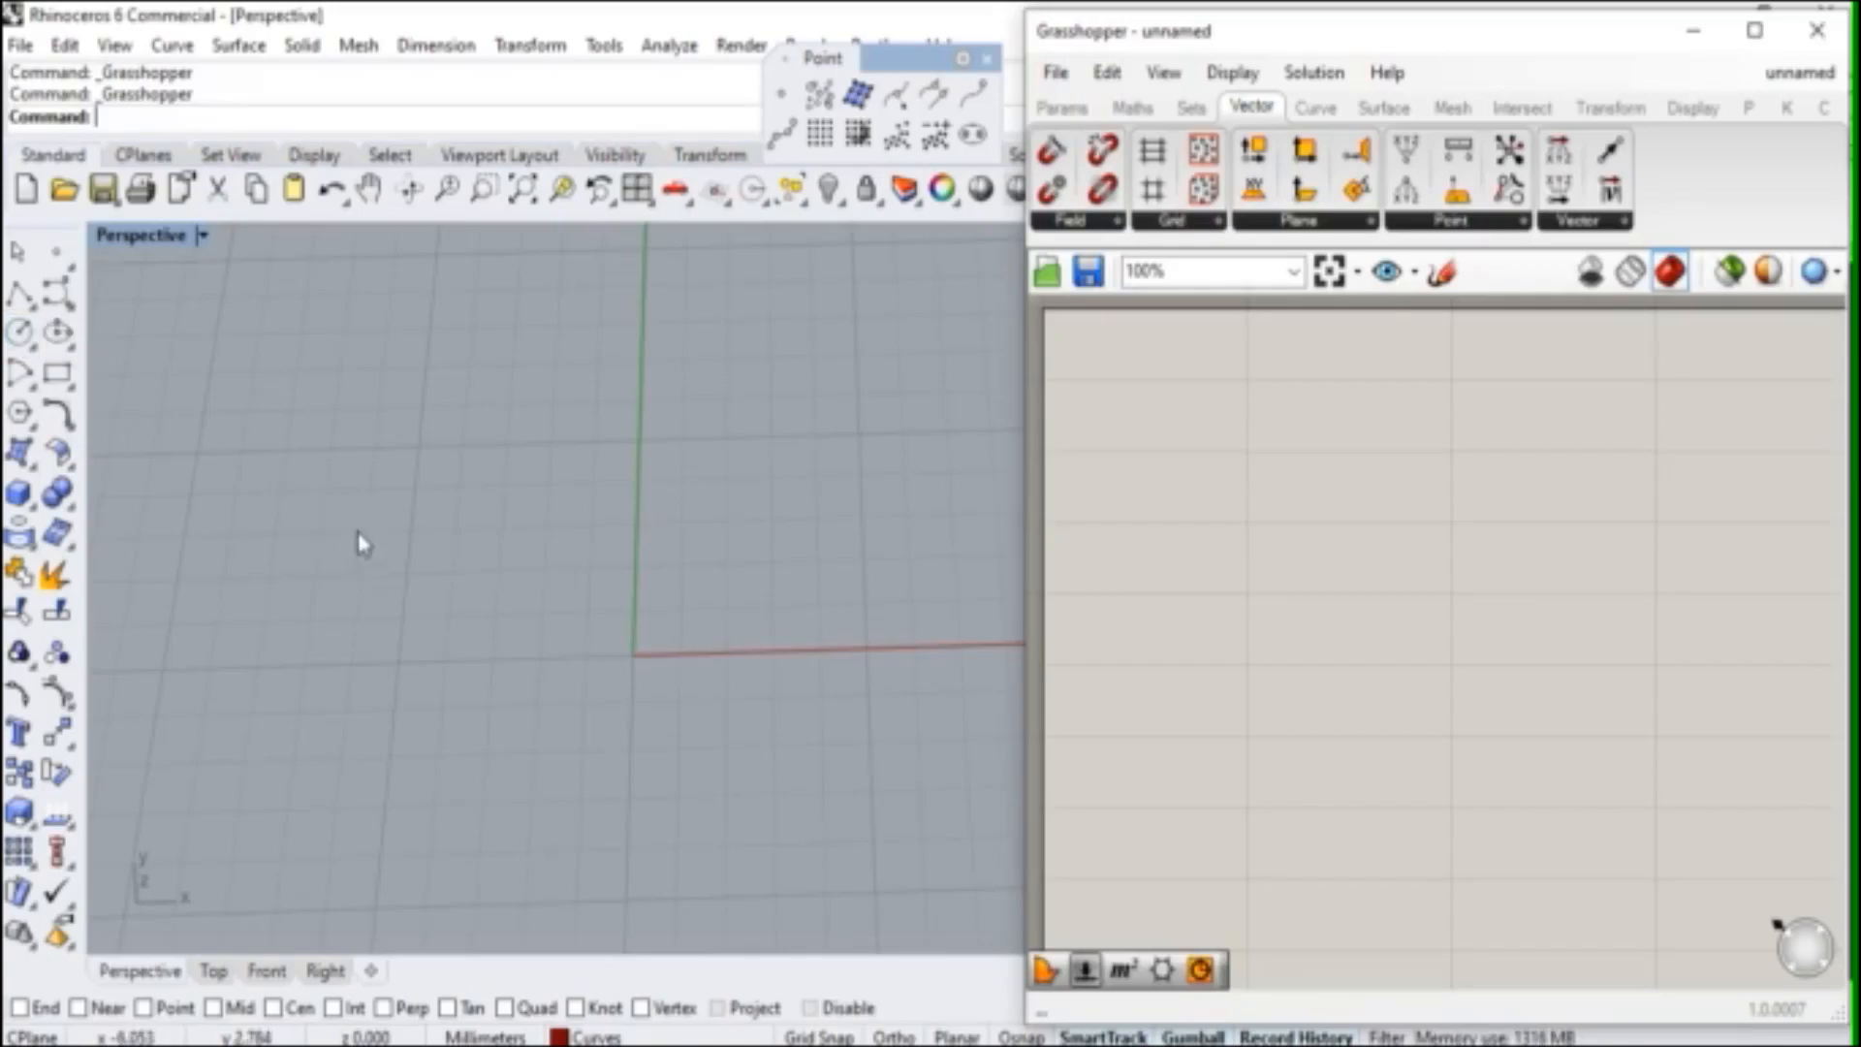
- Draw a circle of about 4 mm radius beside the origin in the Perspective view, and delete it
left_click(21, 334)
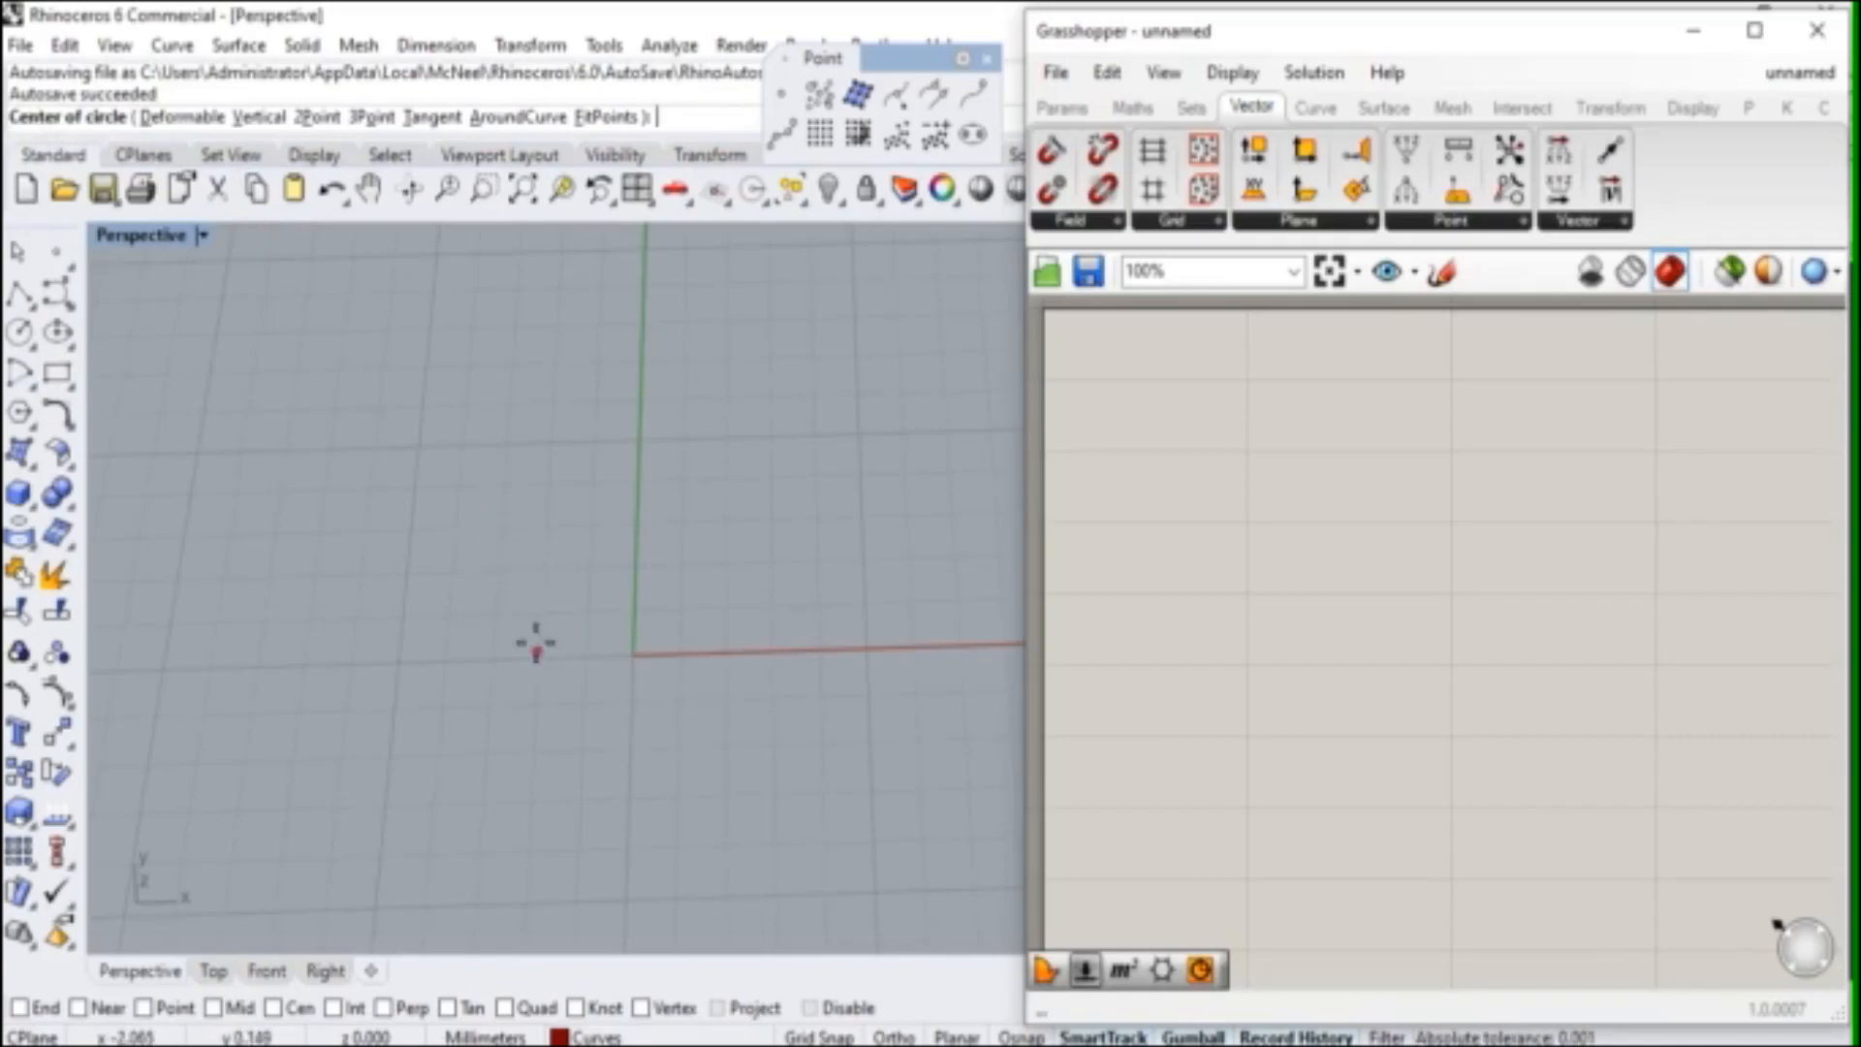
right_click_drag(578, 652, 629, 591)
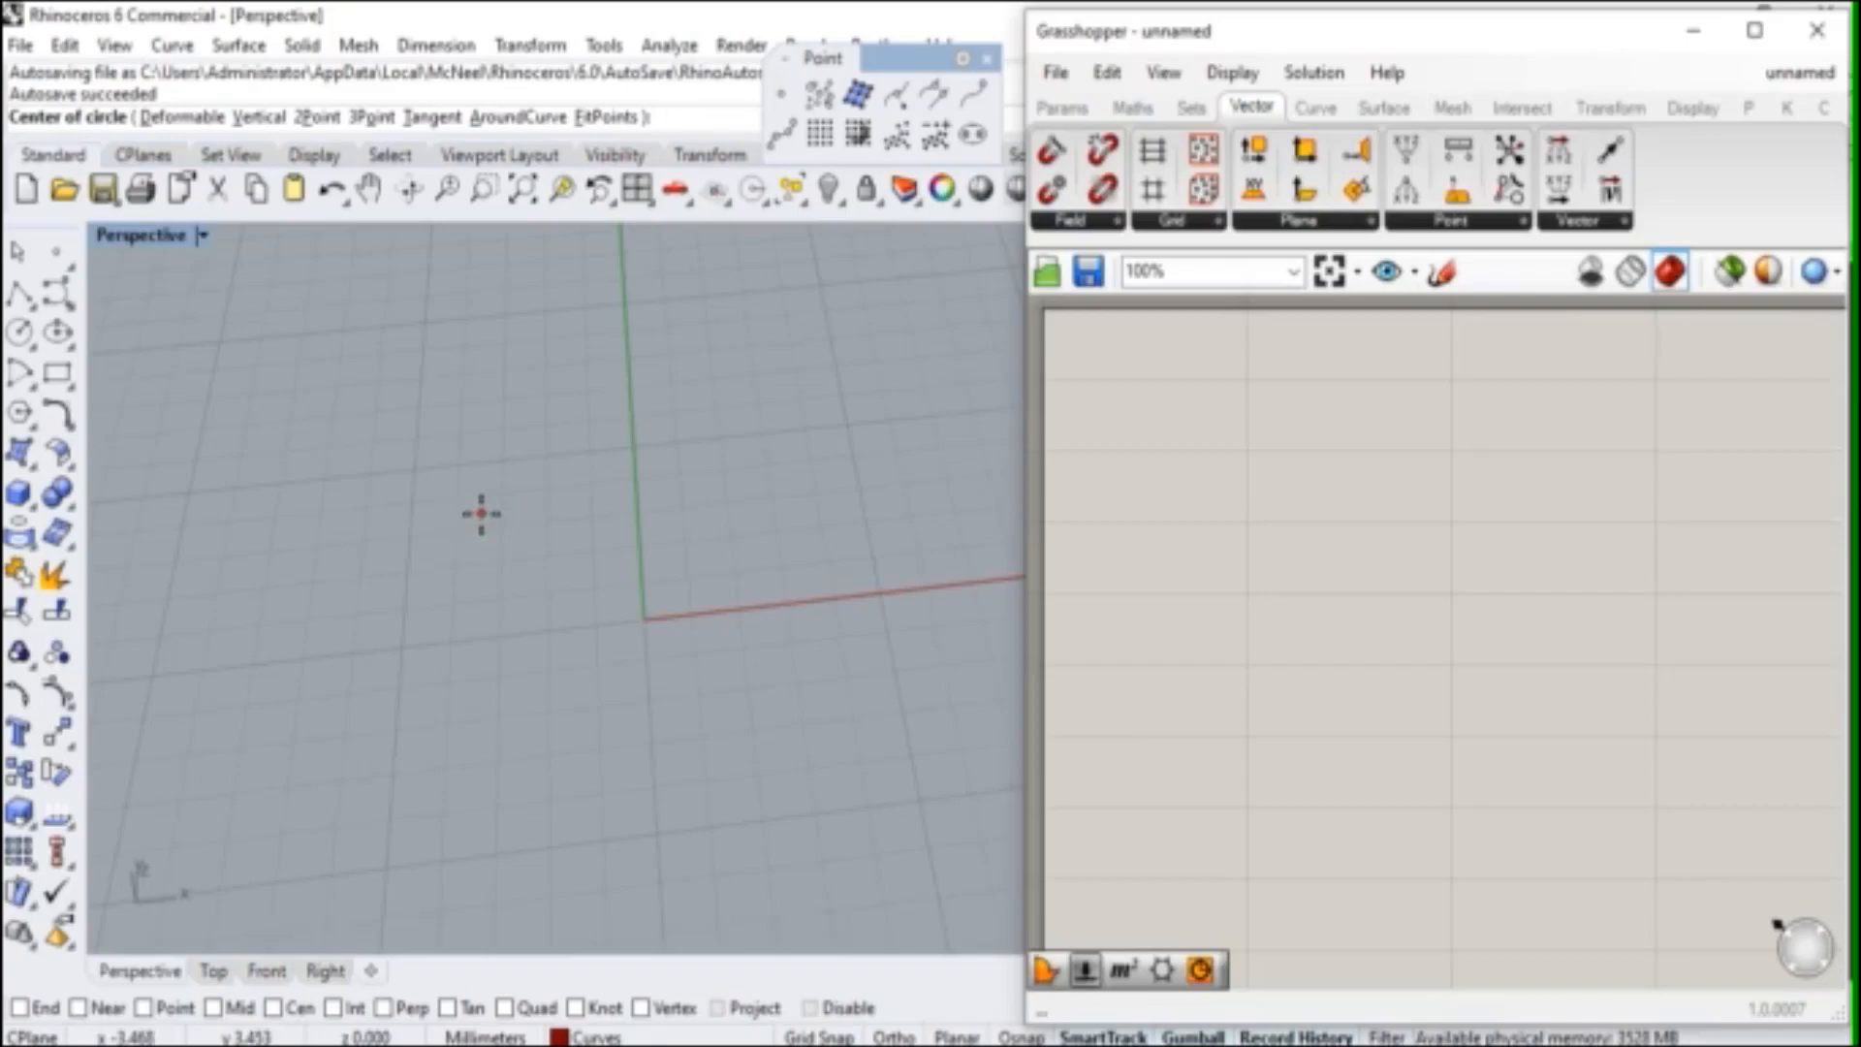
left_click(482, 513)
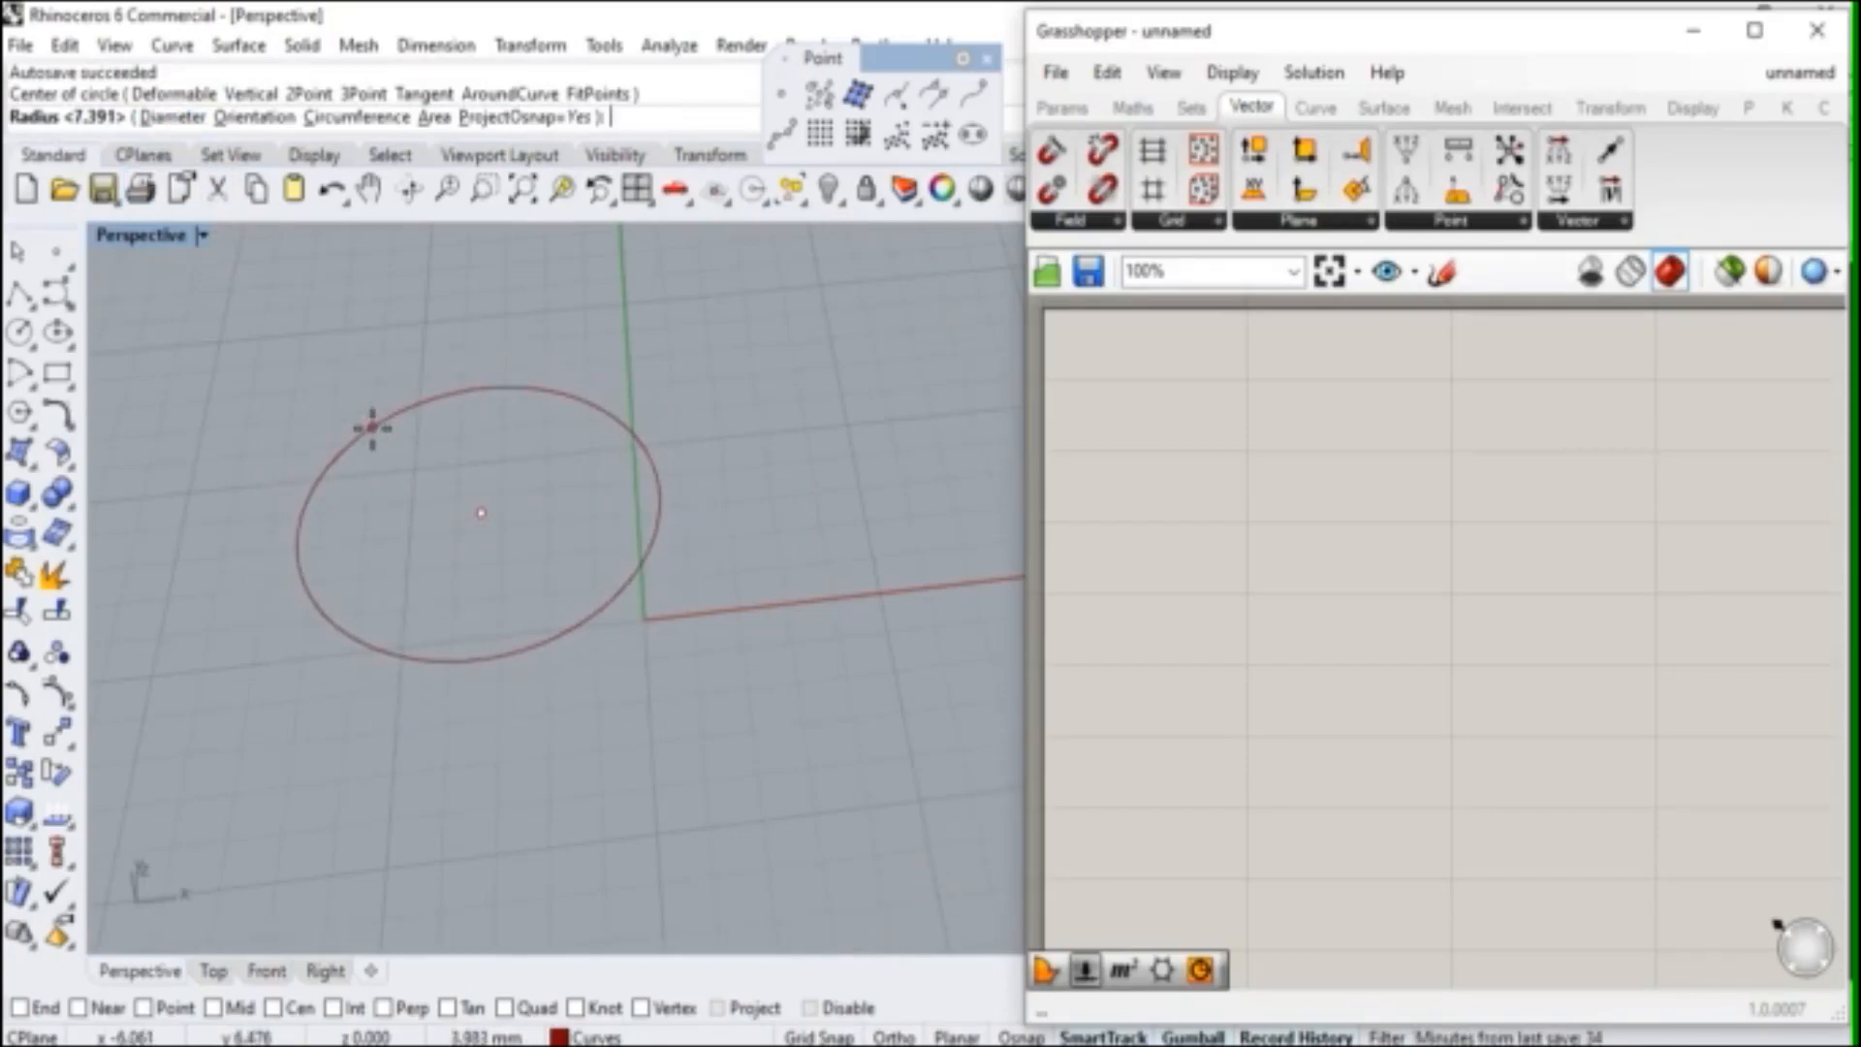
left_click(373, 427)
right_click_drag(587, 706, 527, 673)
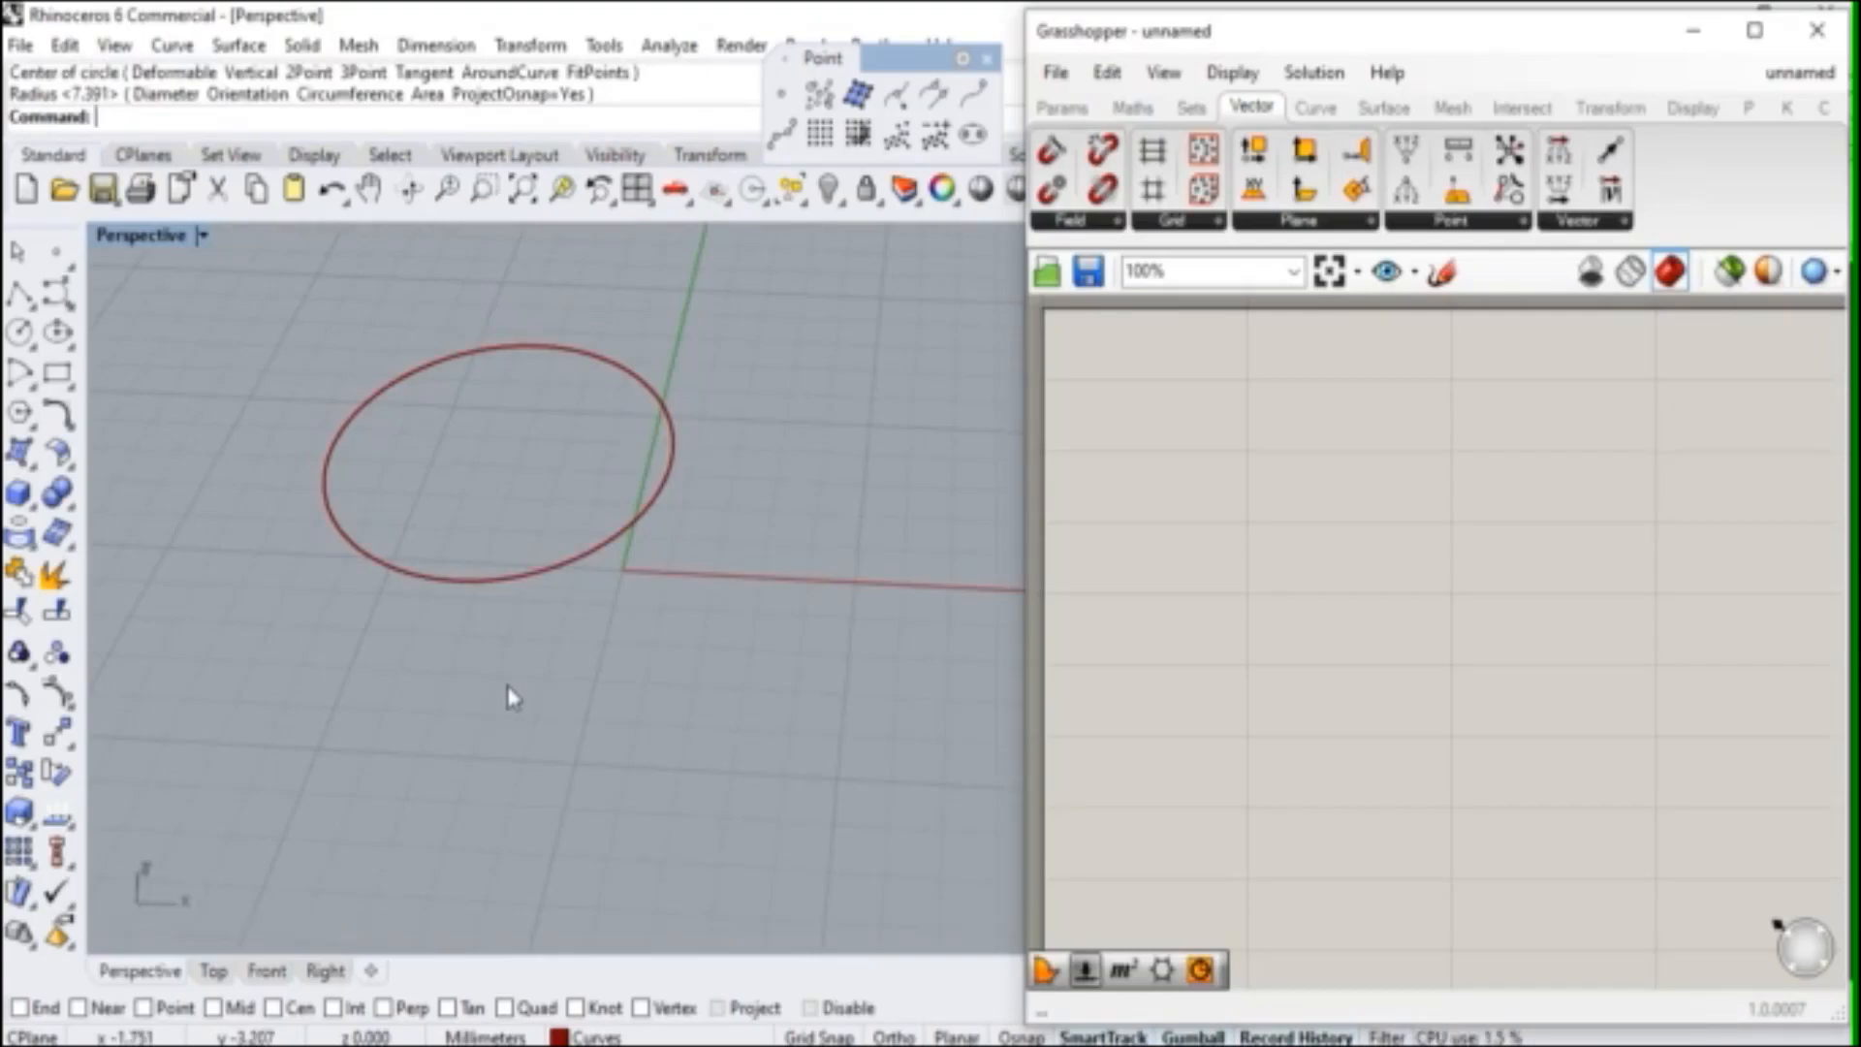
left_click_drag(242, 282, 791, 677)
key("Delete")
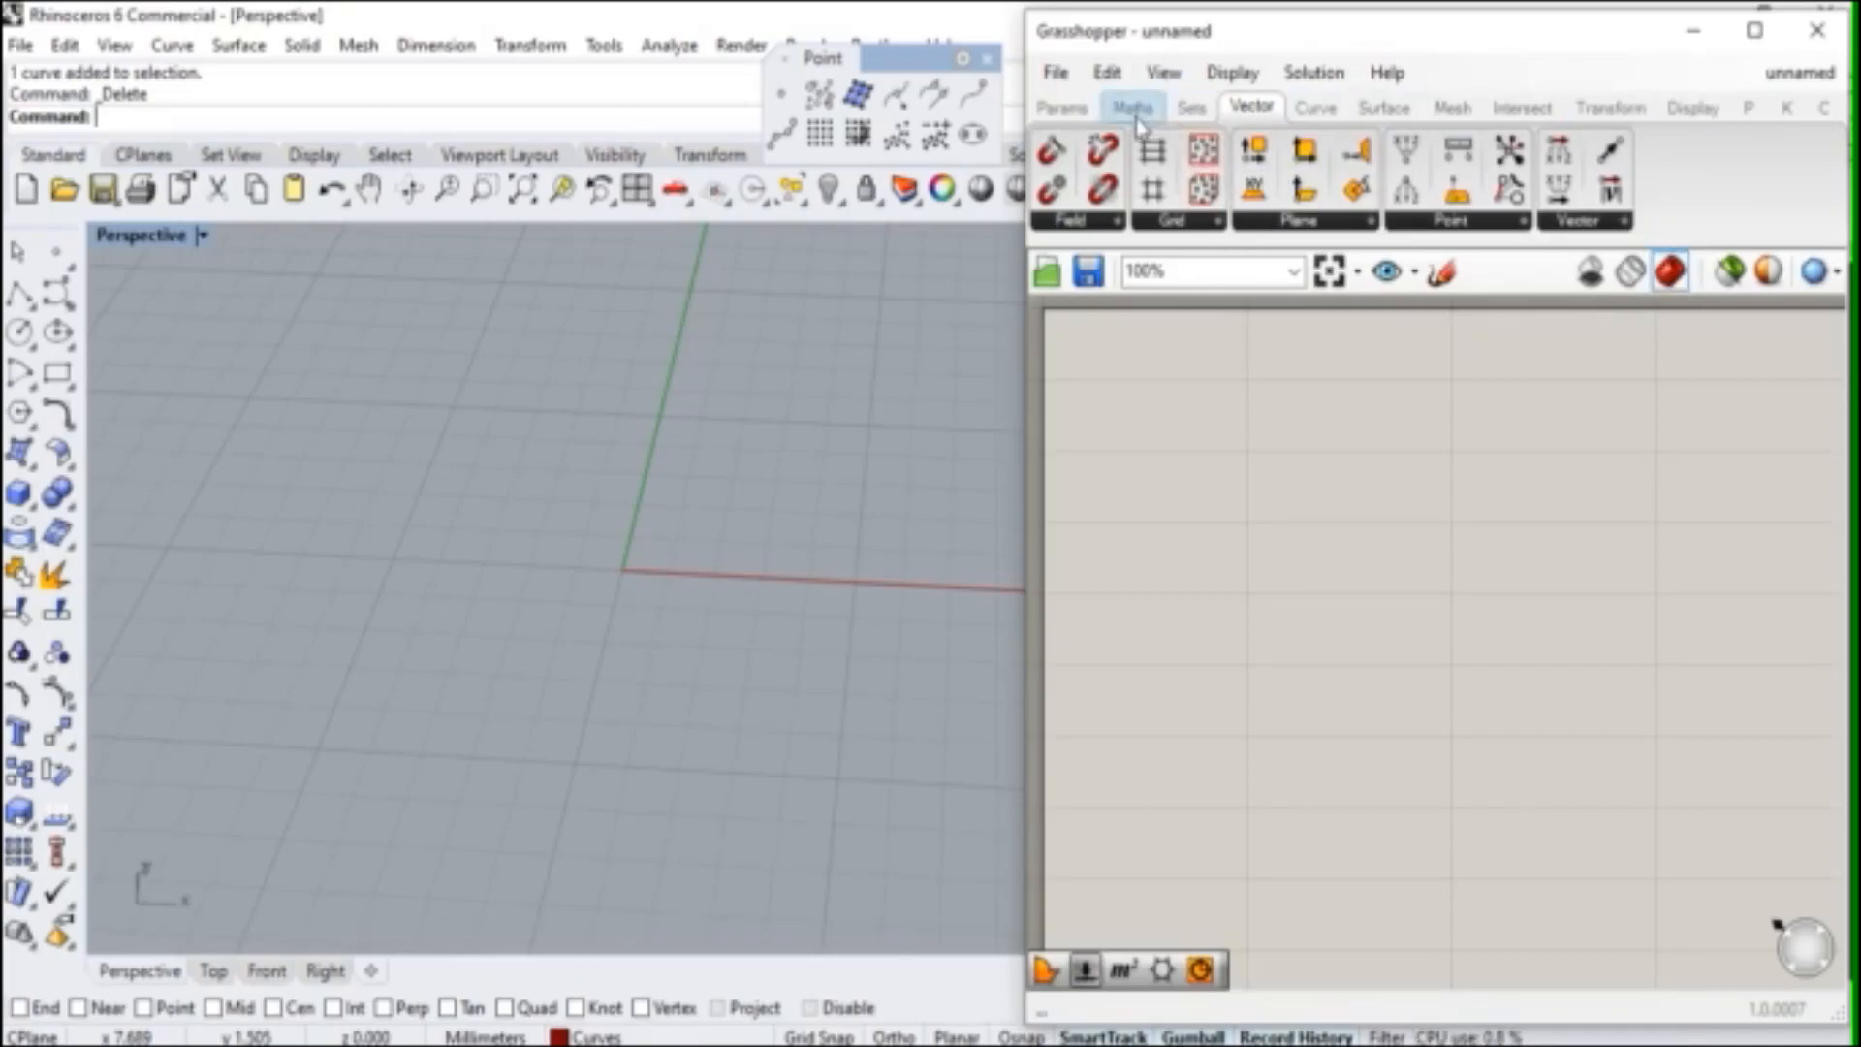
- Place a Circle component on the Grasshopper canvas
left_click(1316, 108)
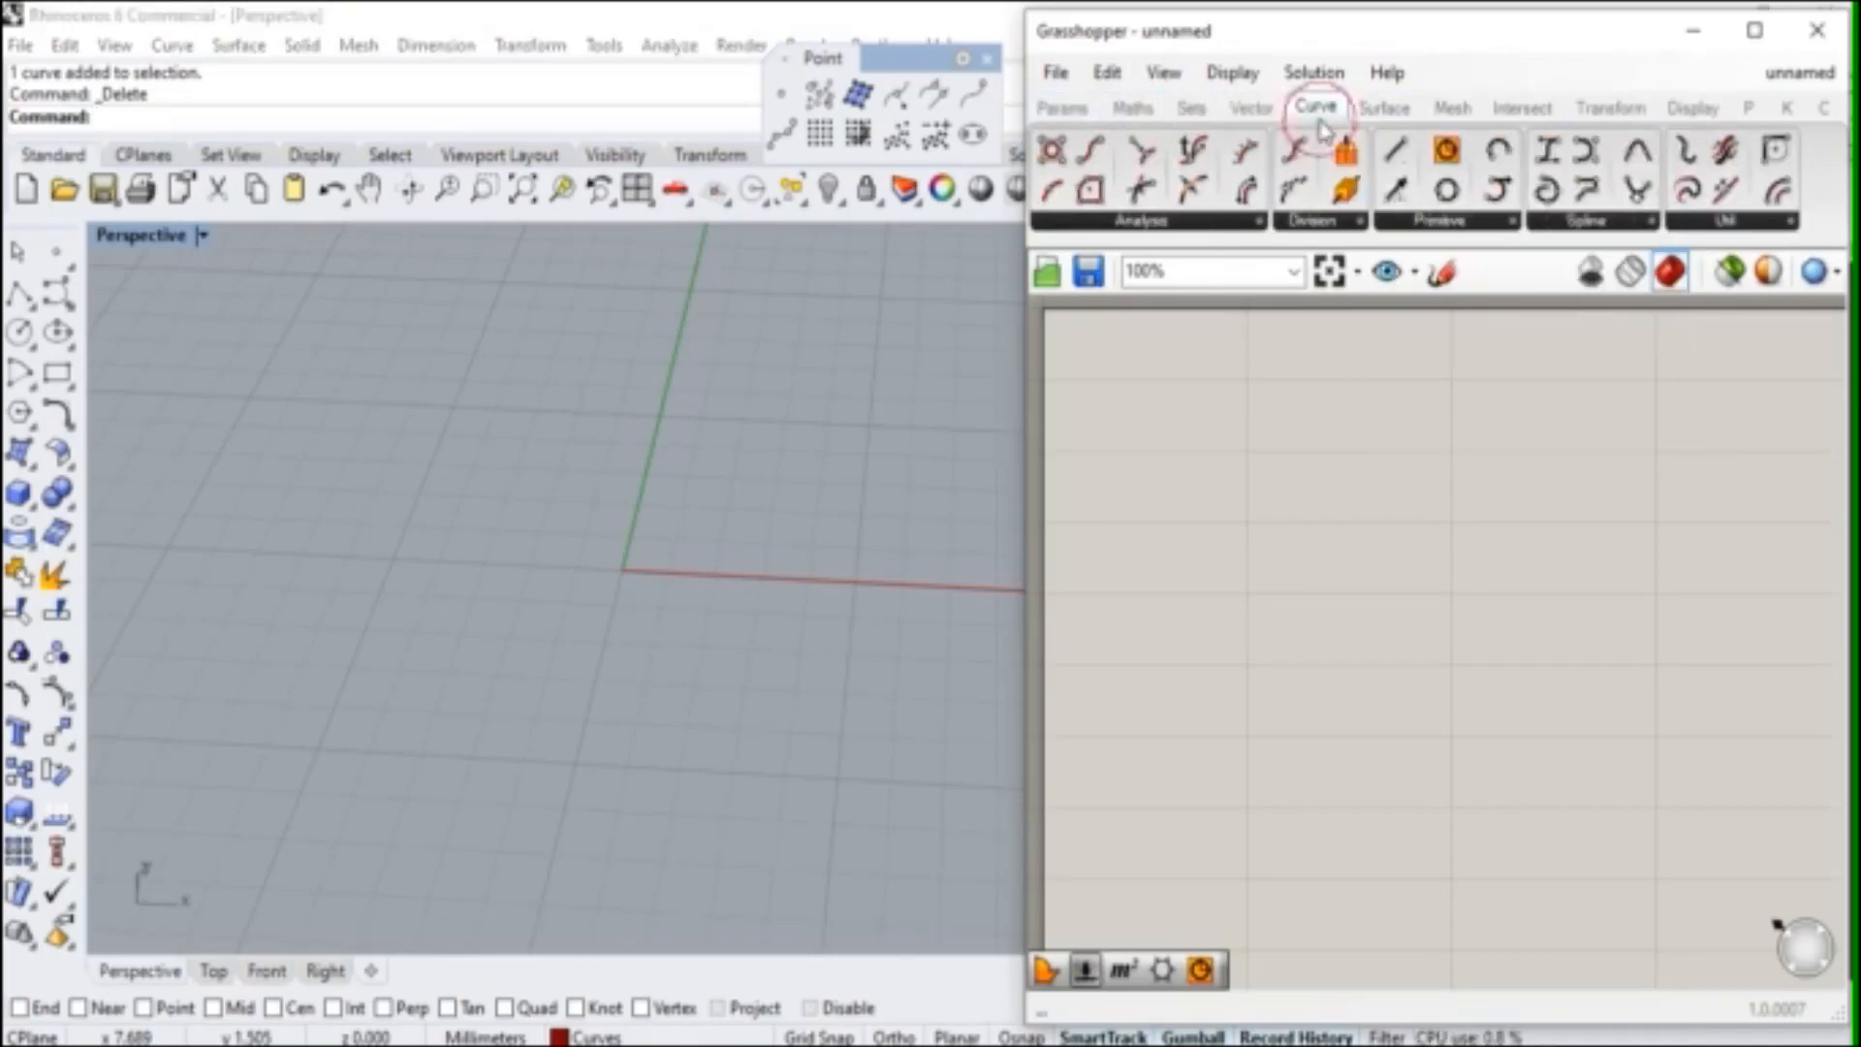
left_click(1448, 155)
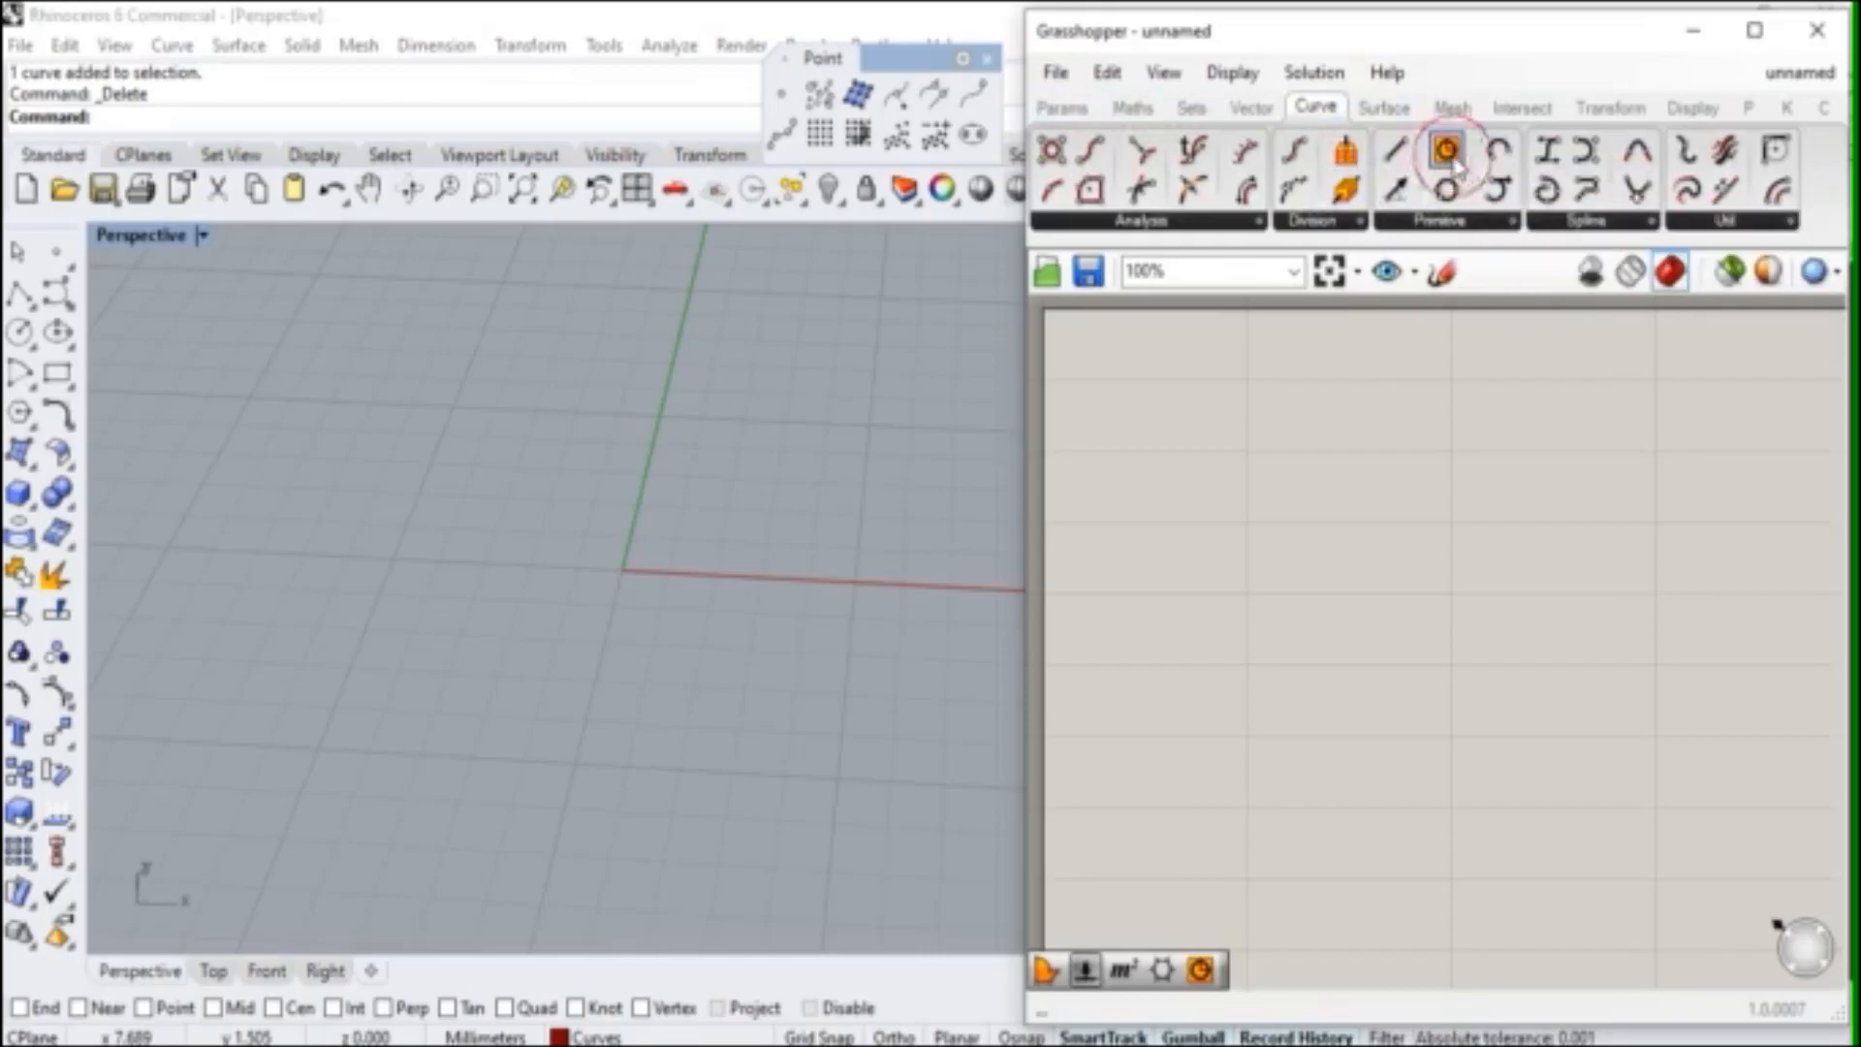
left_click(1504, 583)
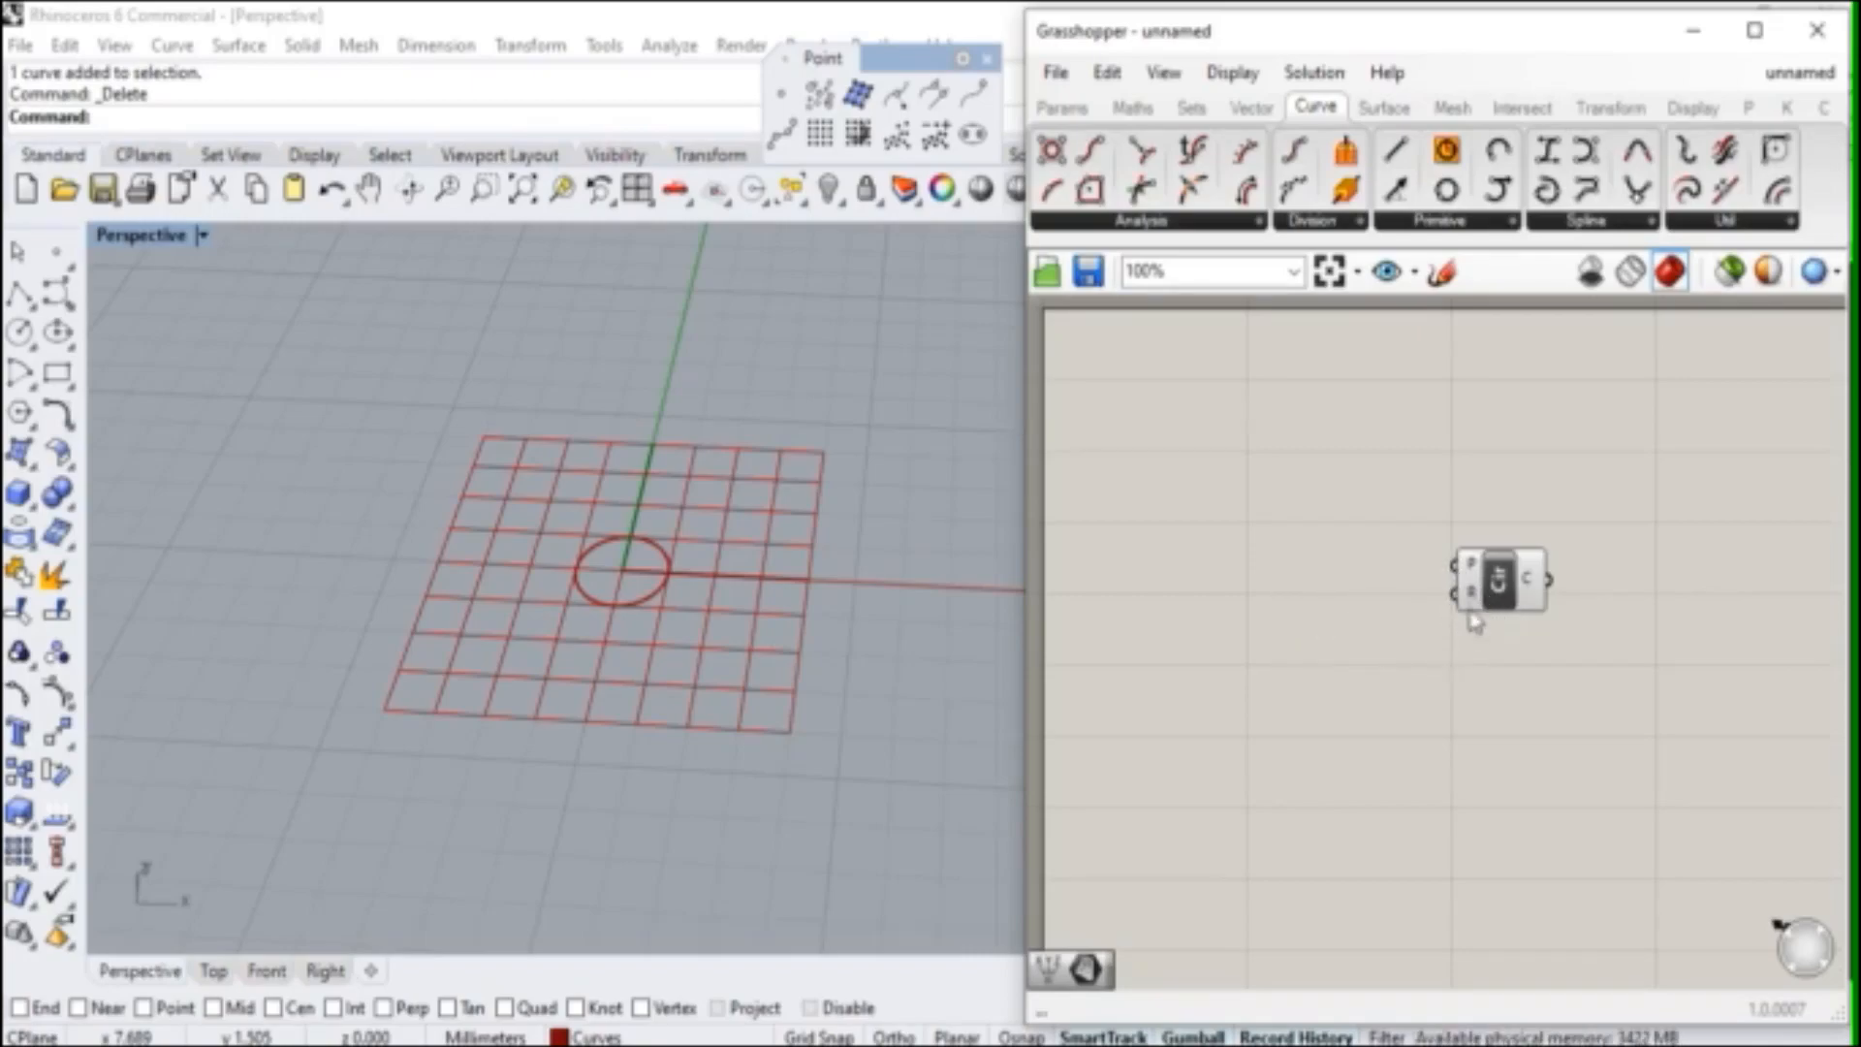
- Add a Number Slider on the canvas beside the Circle component
double_click(1295, 630)
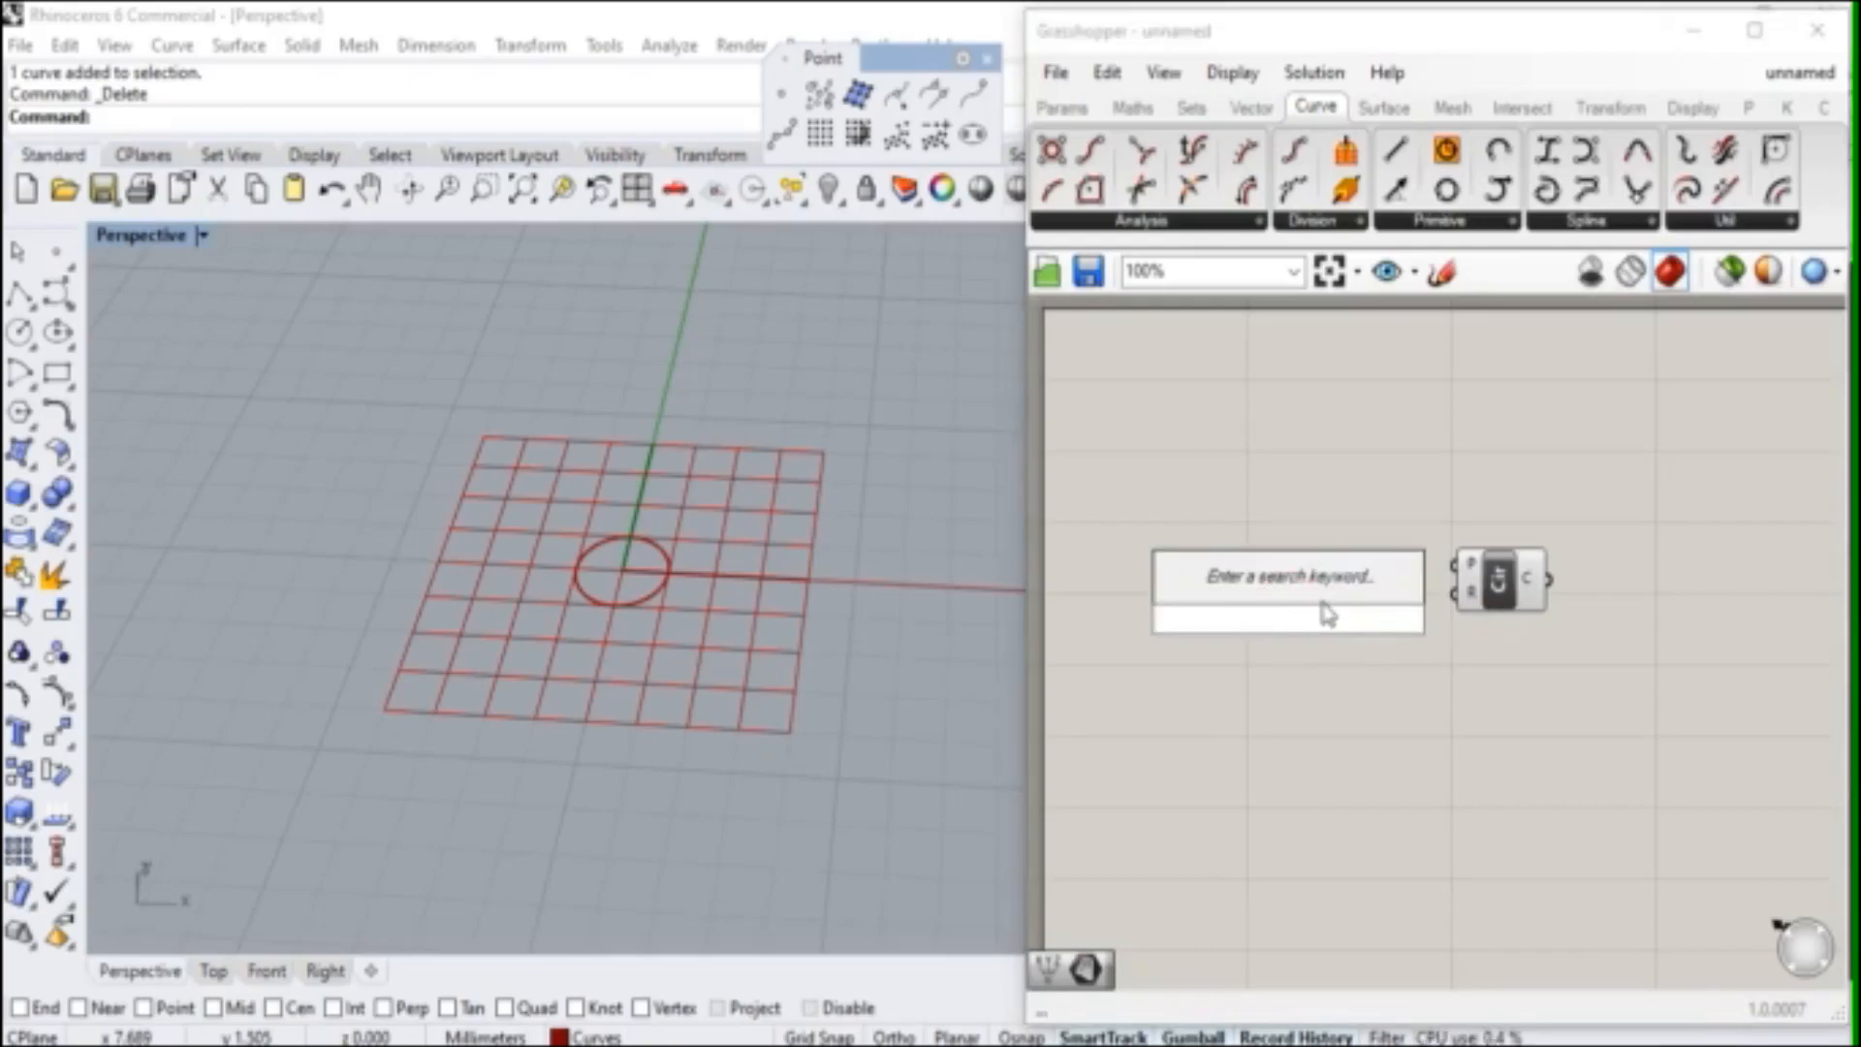
type("number")
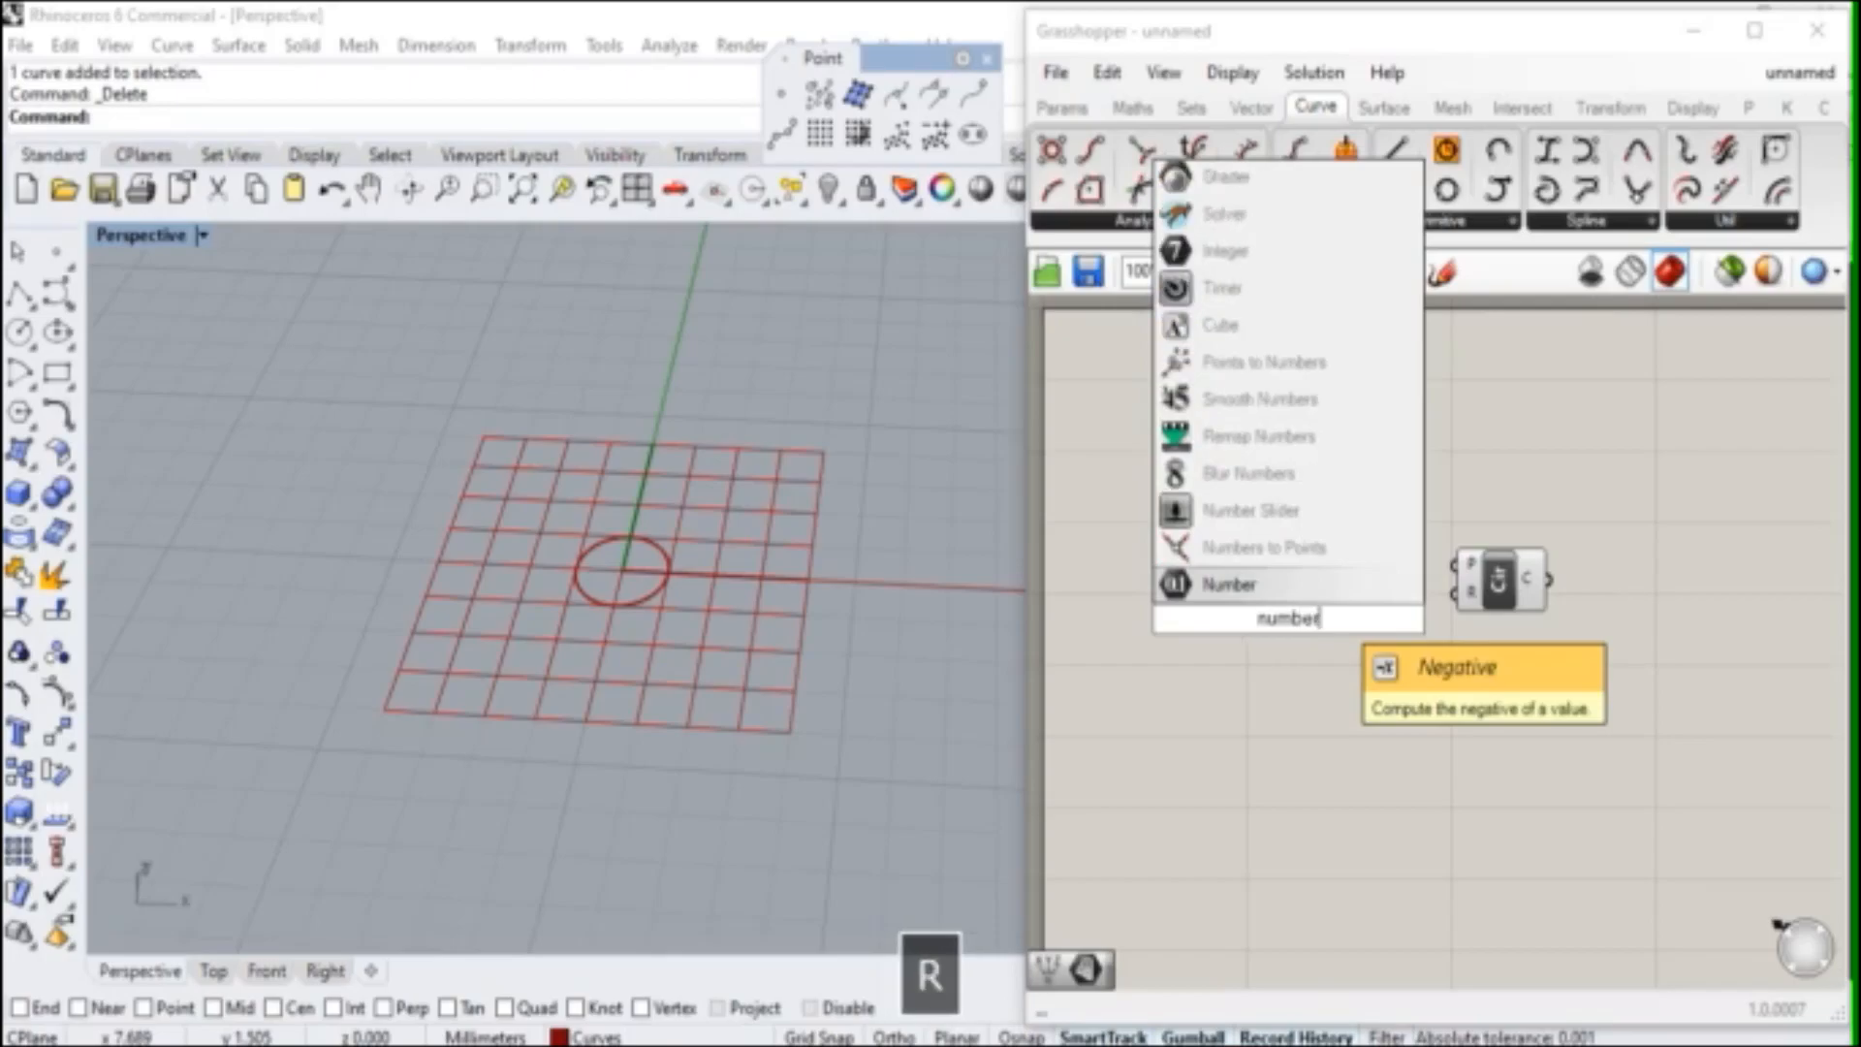
left_click(1255, 509)
left_click(1328, 634)
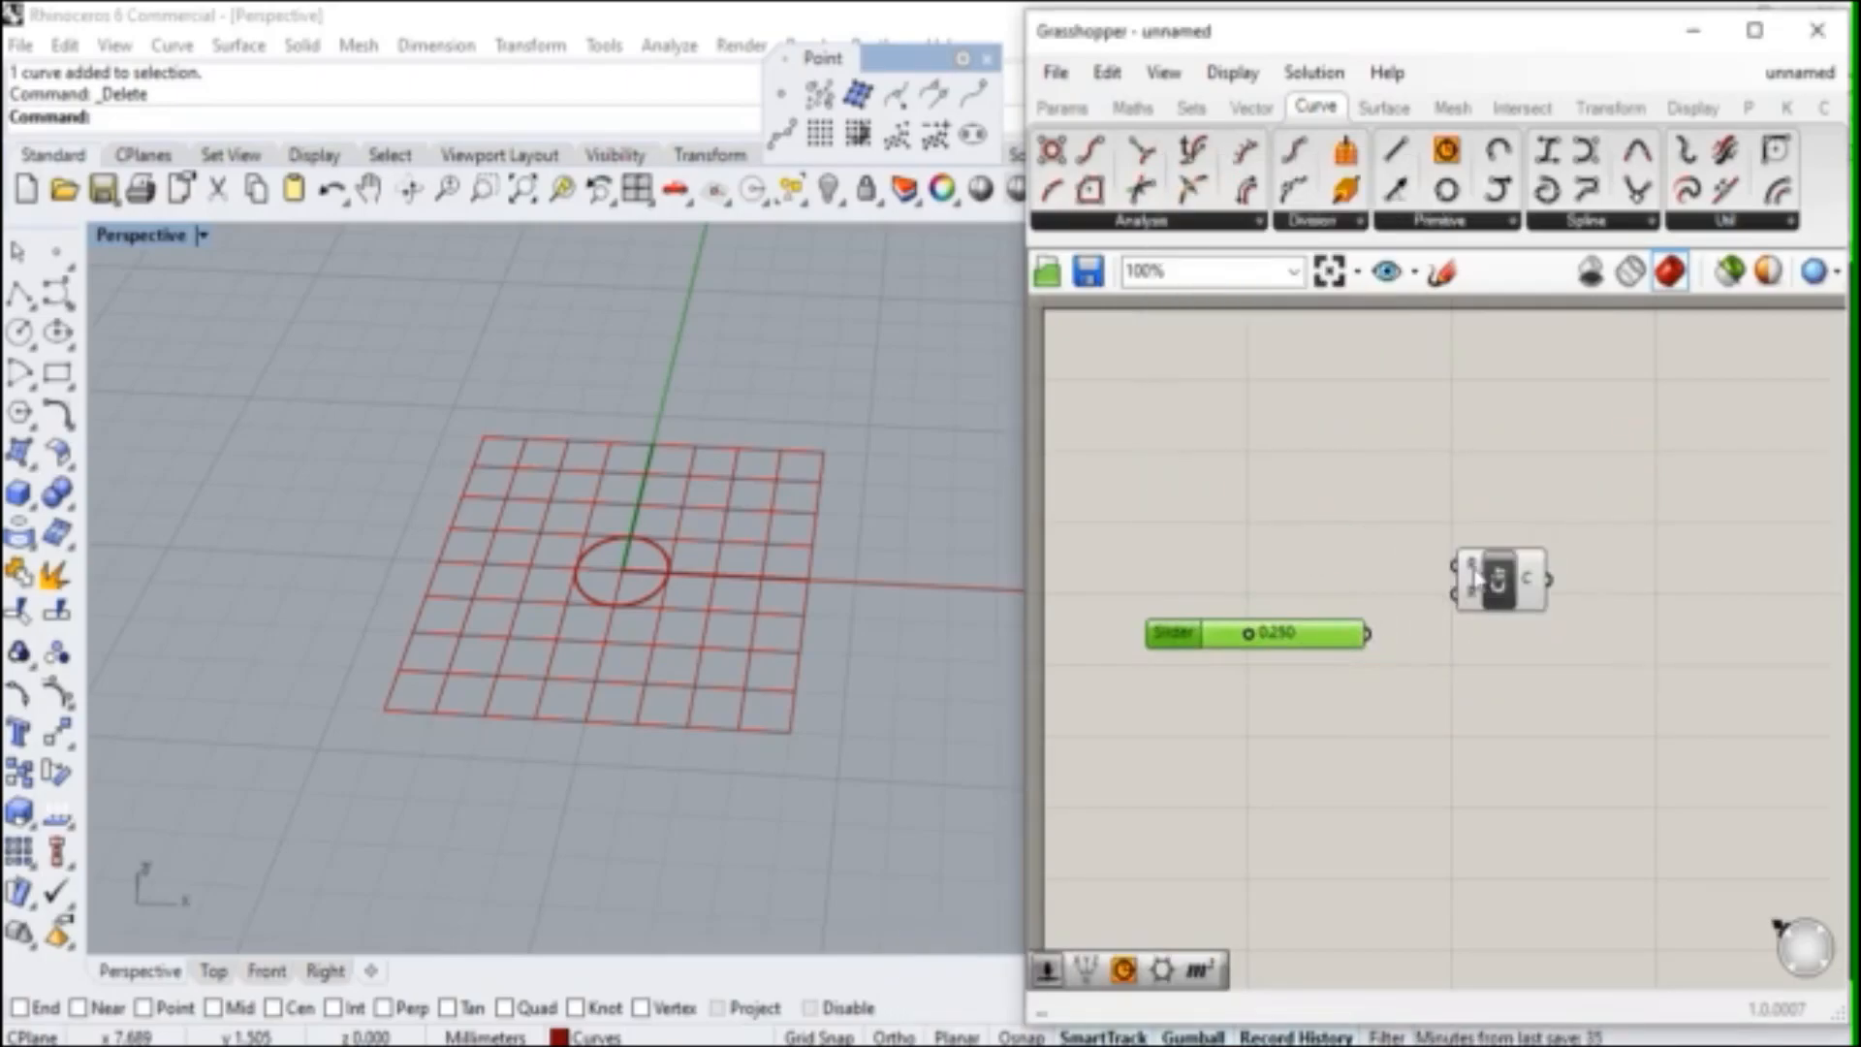
- Add a Construct Point component and wire it to the Circle's plane input, with the slider feeding the radius input
left_click(1250, 107)
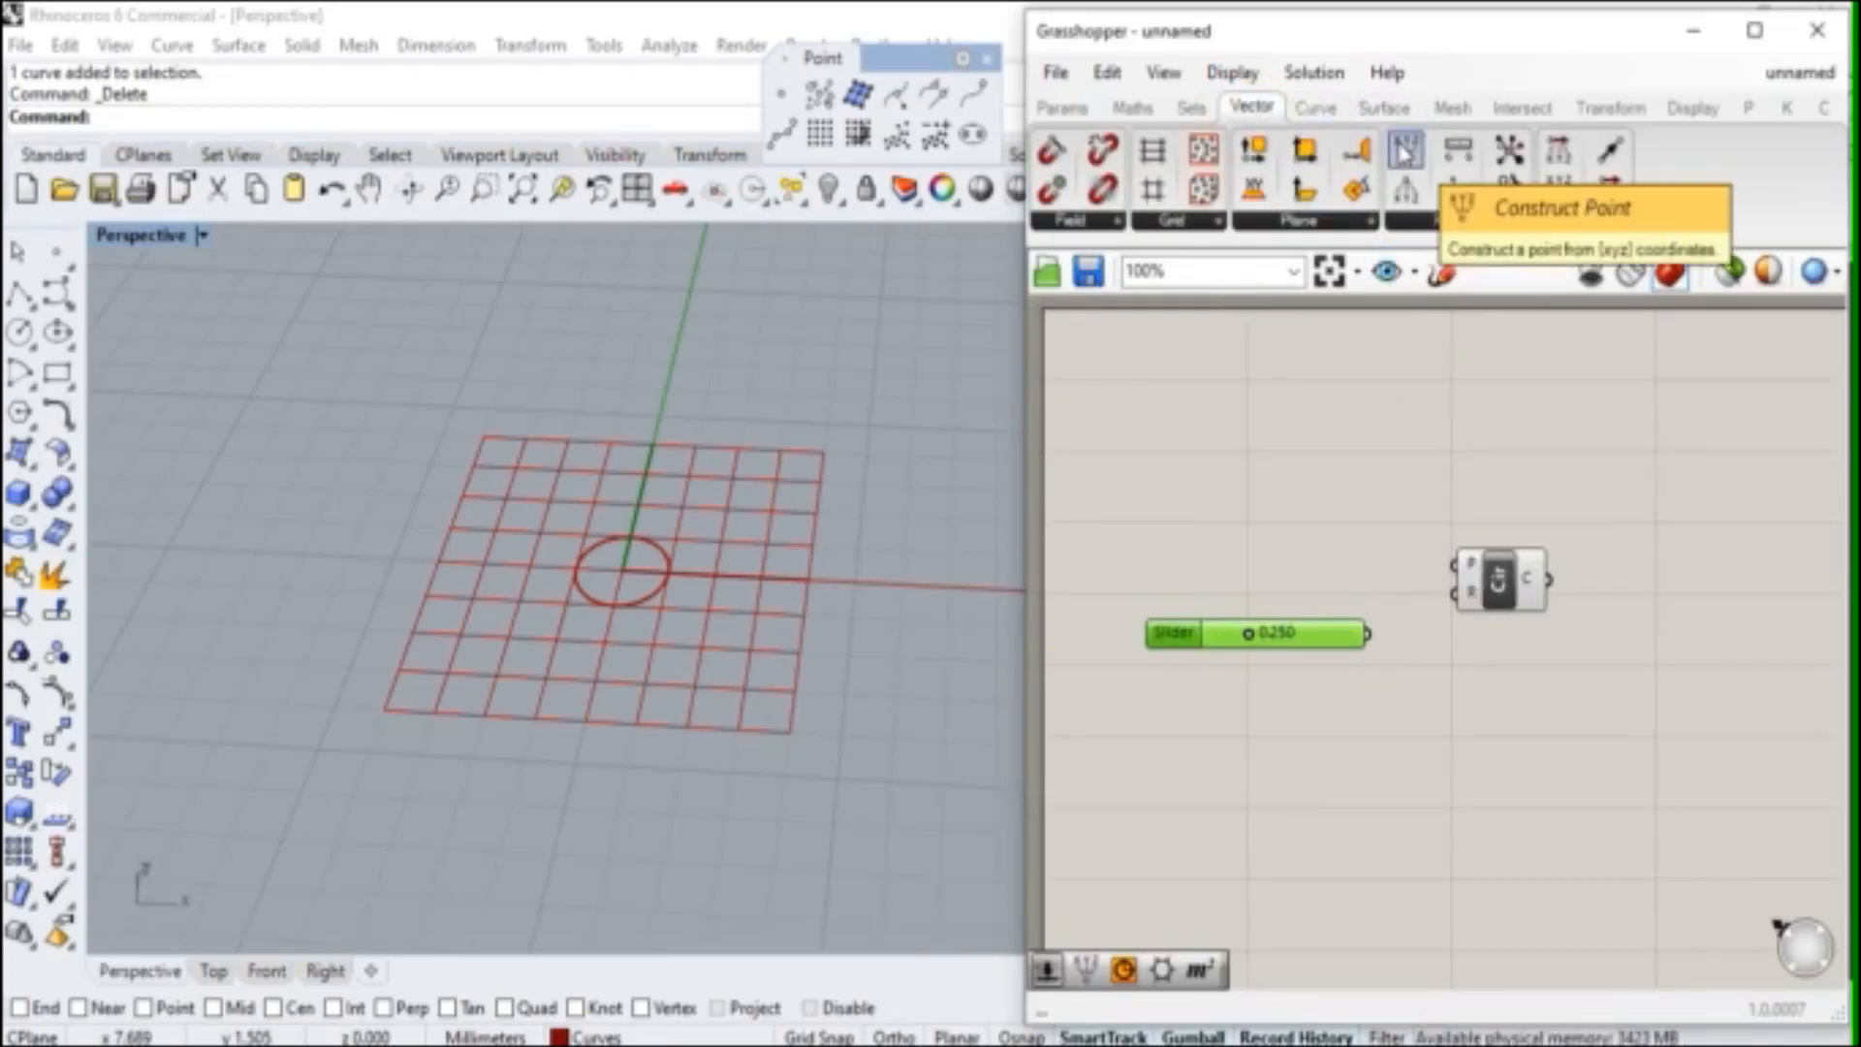
left_click_drag(1404, 152, 1363, 455)
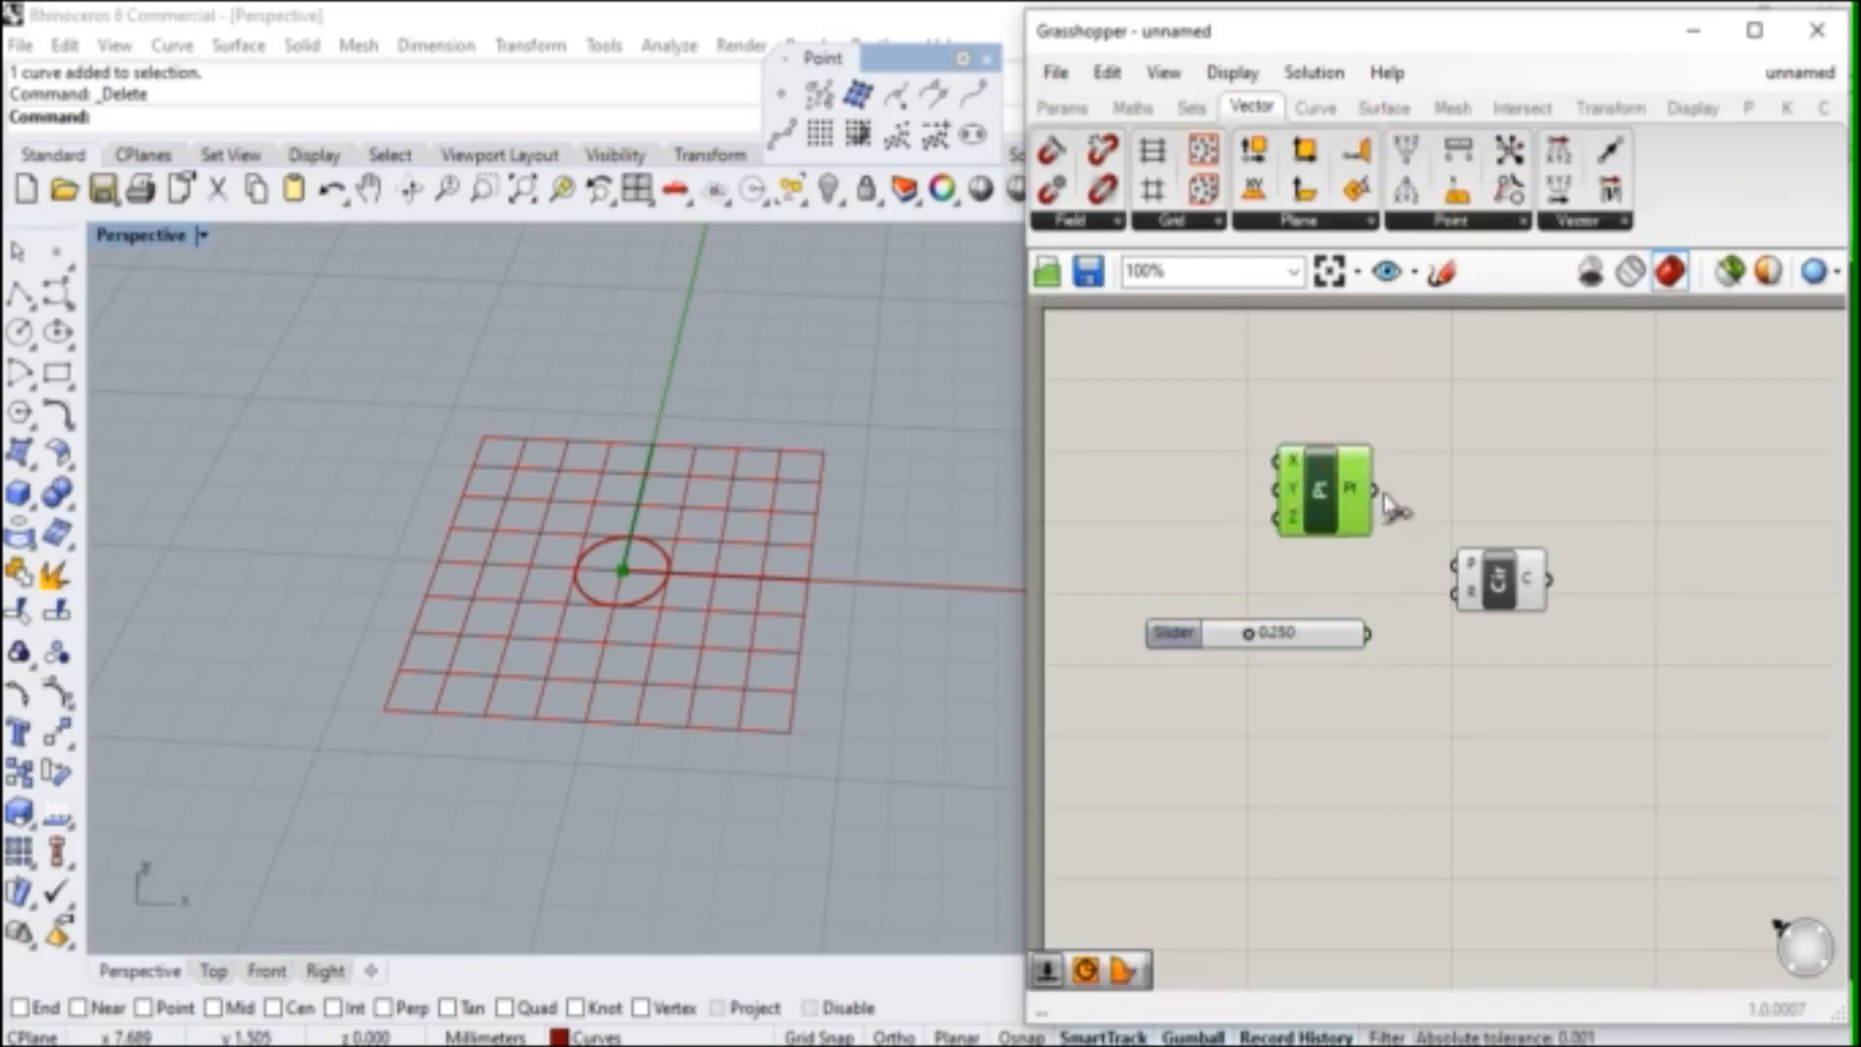
left_click_drag(1377, 492, 1452, 567)
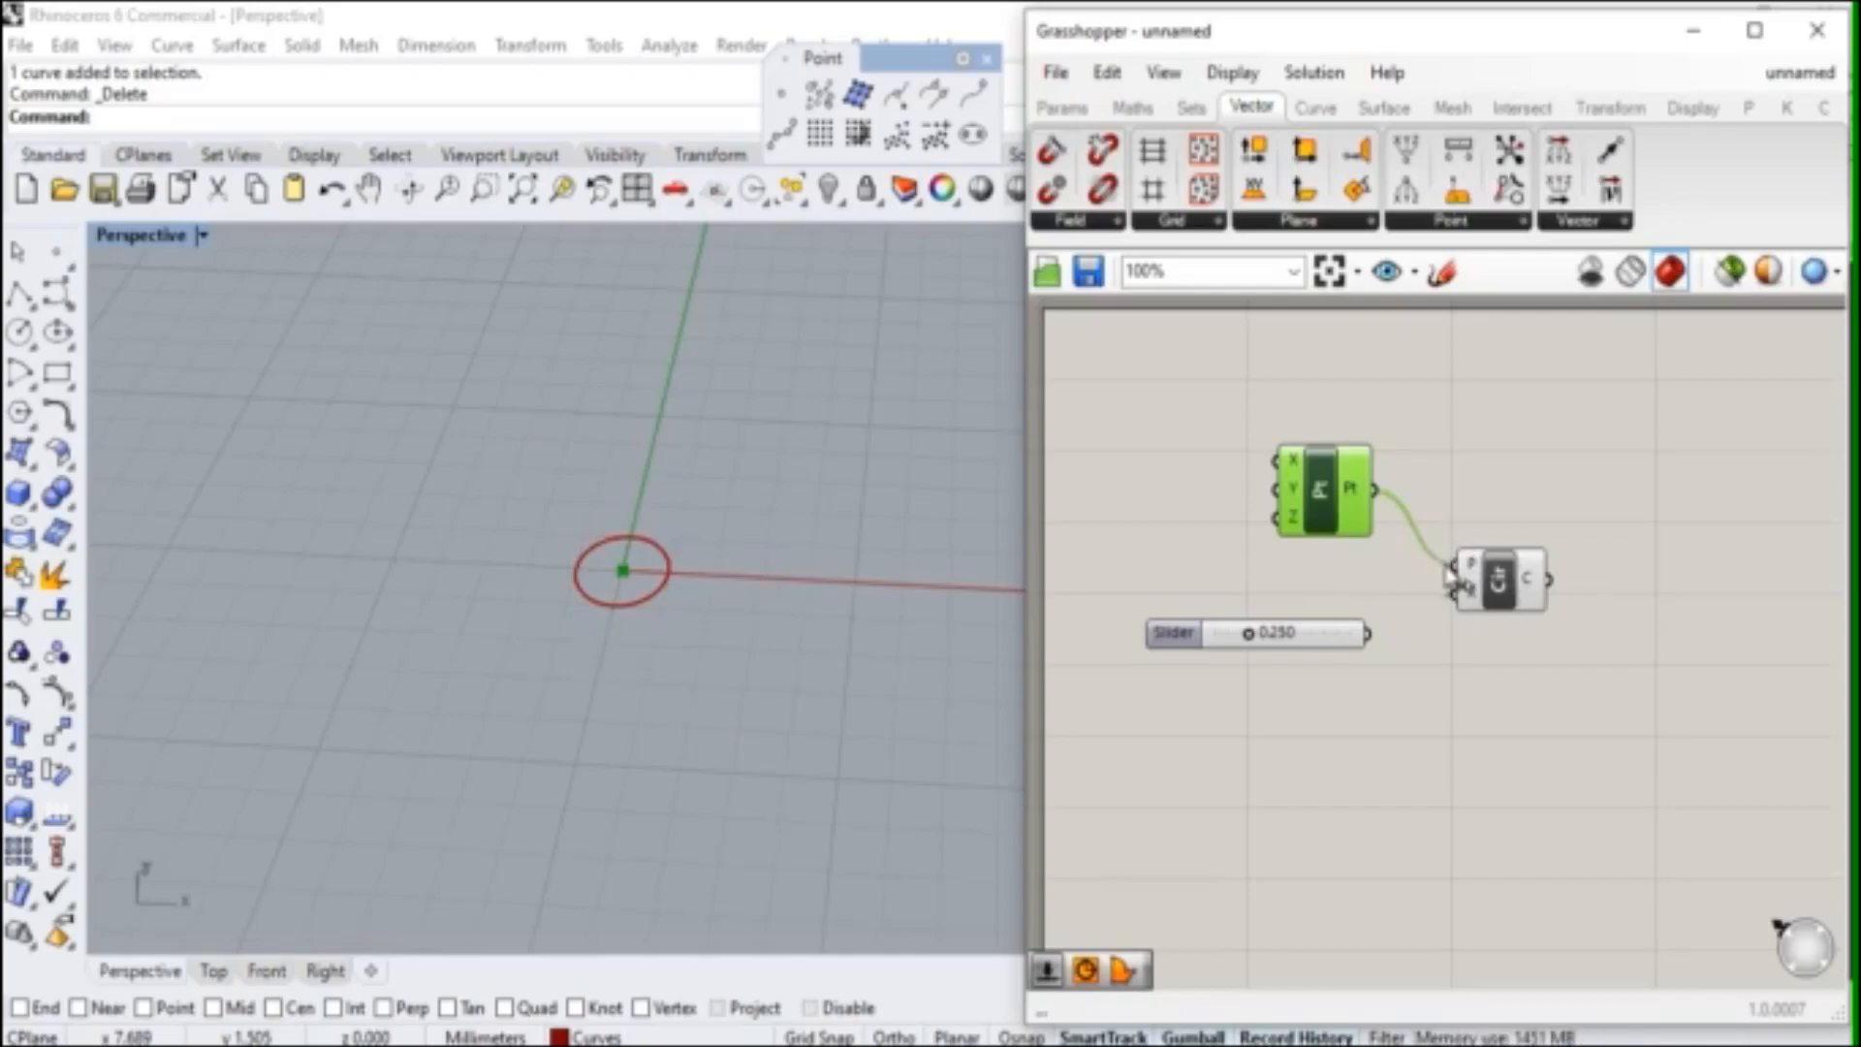
left_click_drag(1368, 635, 1454, 593)
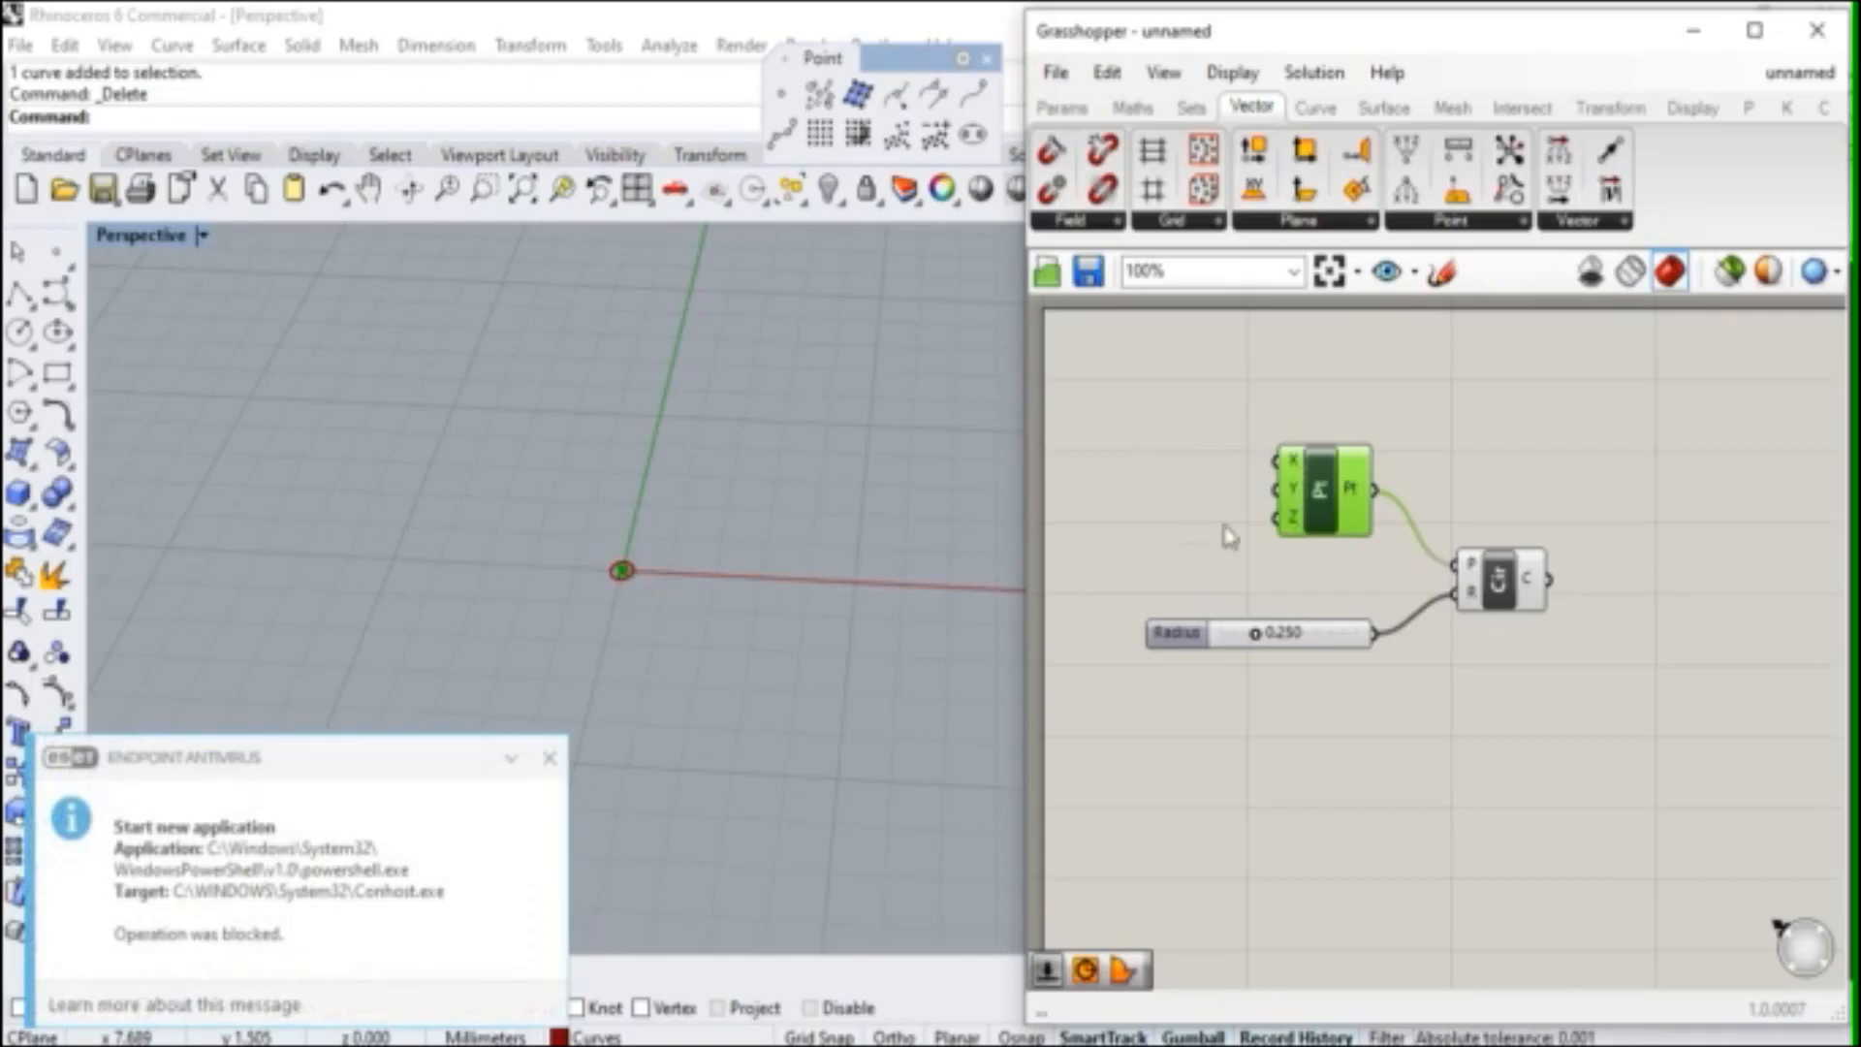
- Add a second Number Slider beside the Construct Point component and space the two apart
double_click(1158, 468)
type("number")
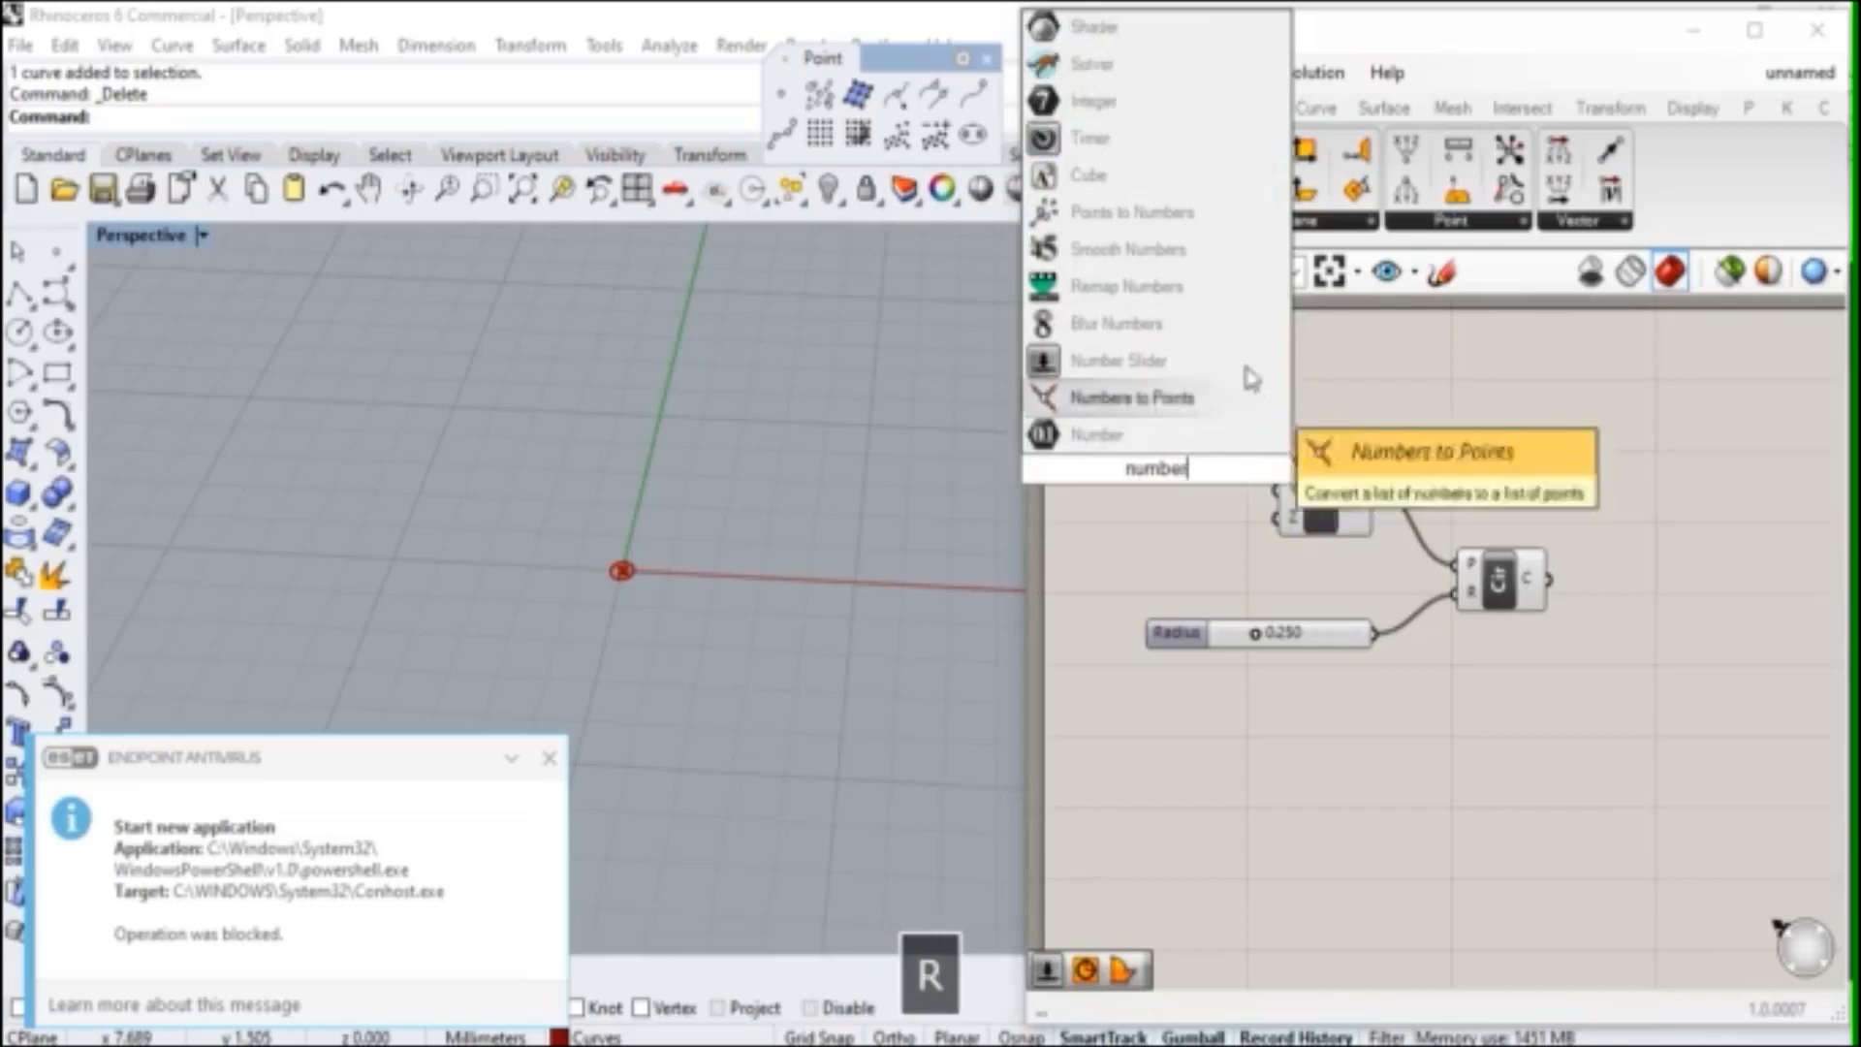
left_click(1192, 363)
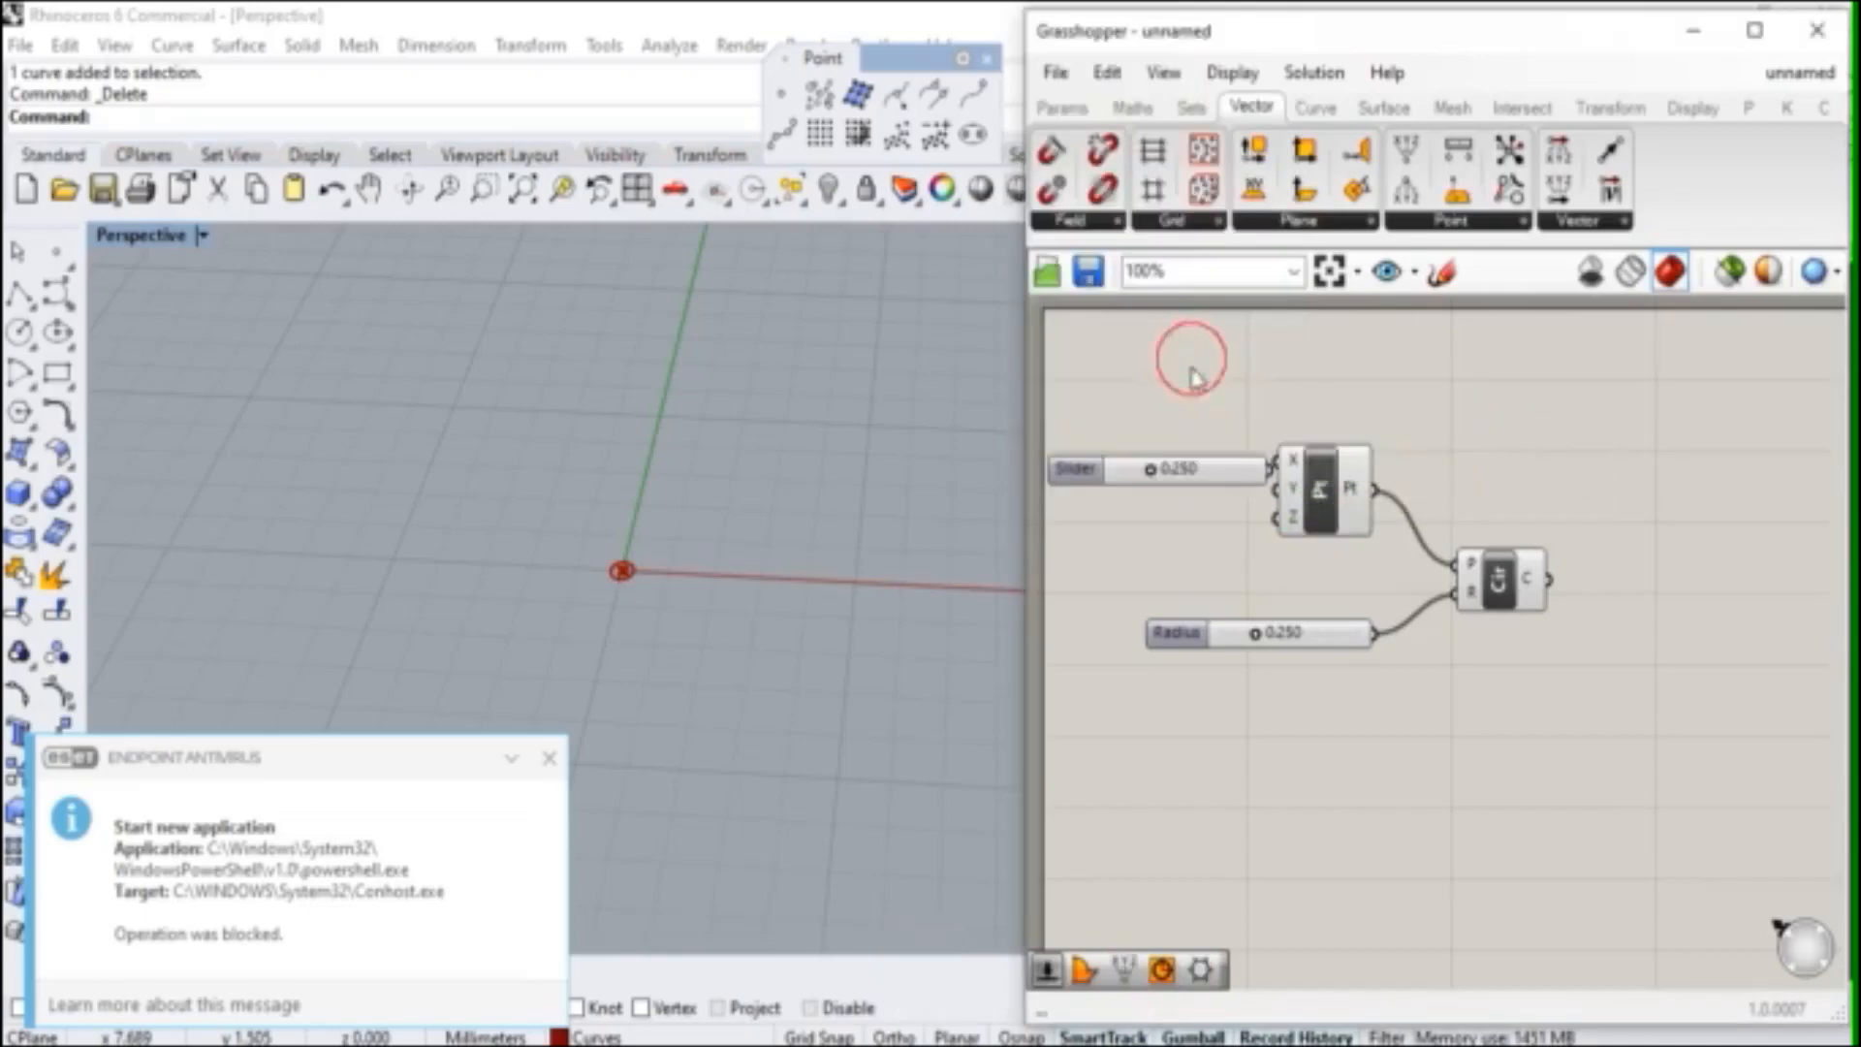
left_click_drag(1347, 456, 1371, 451)
left_click_drag(1234, 469, 1240, 449)
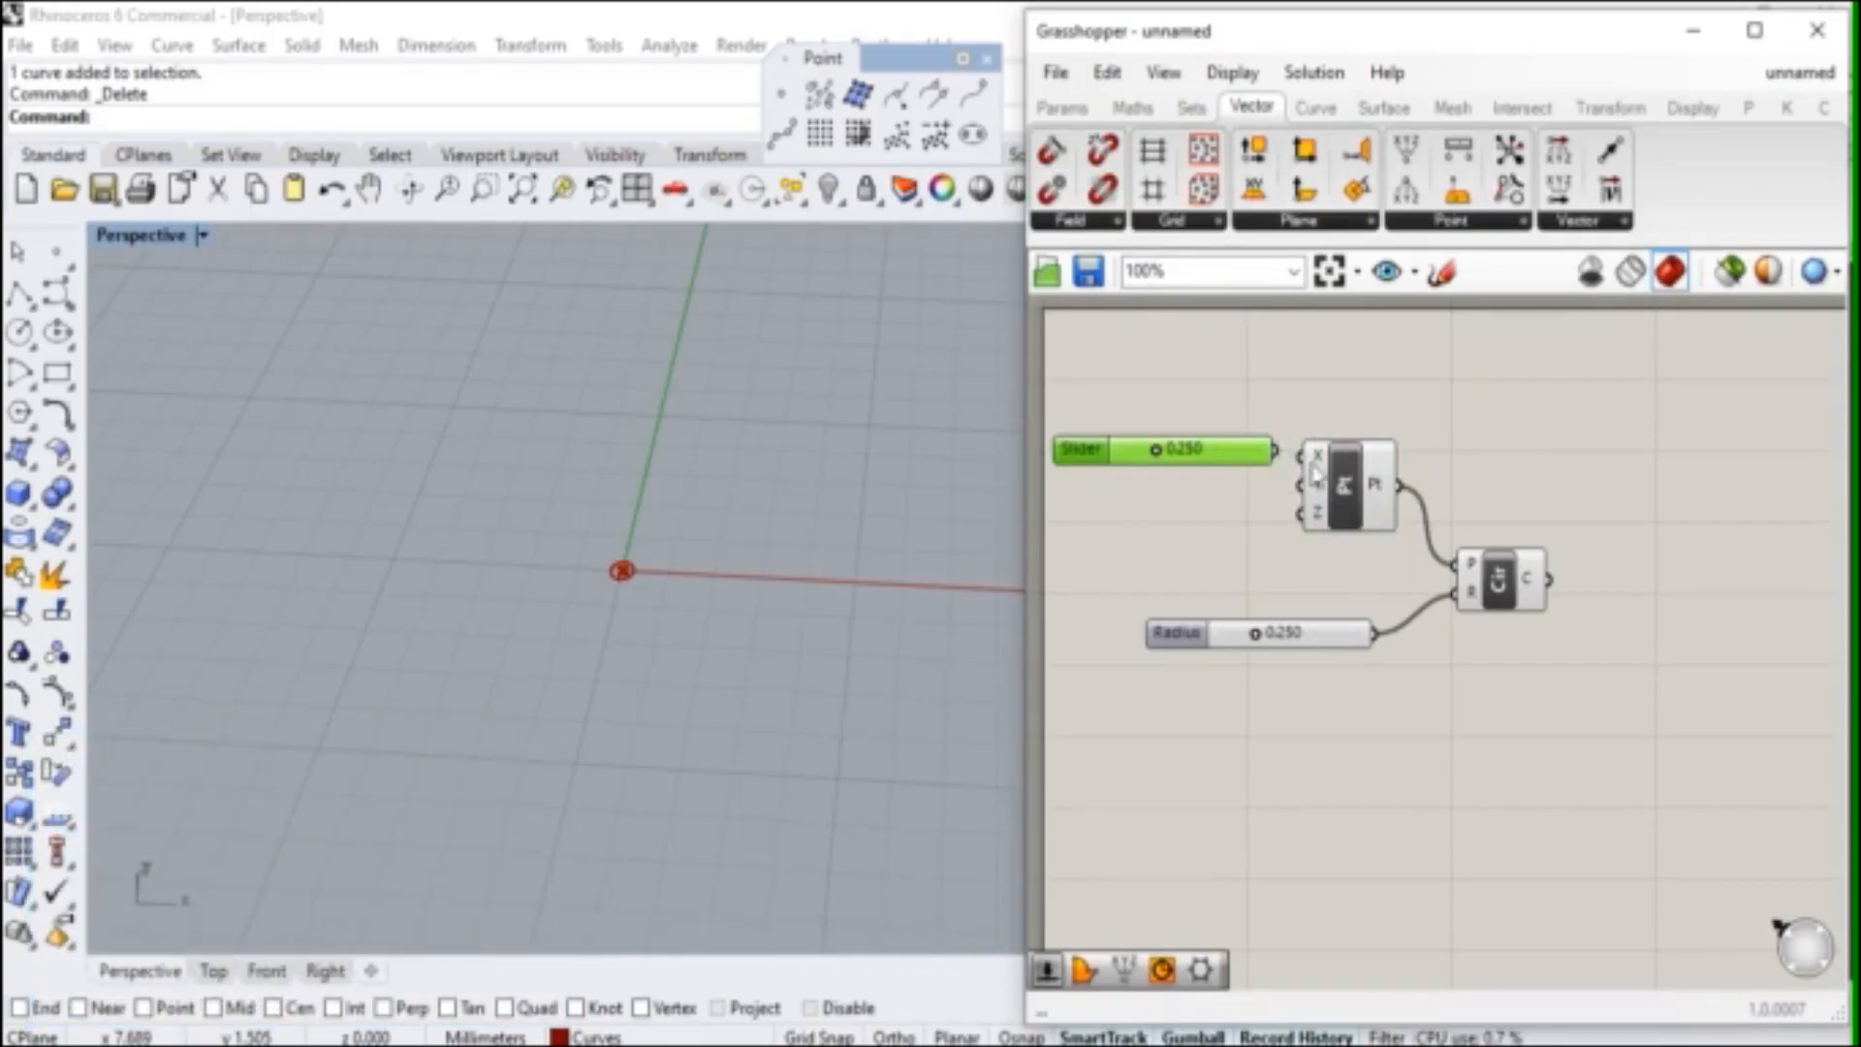
- Set the new slider's type to integers and its maximum value to 100
right_click(1173, 455)
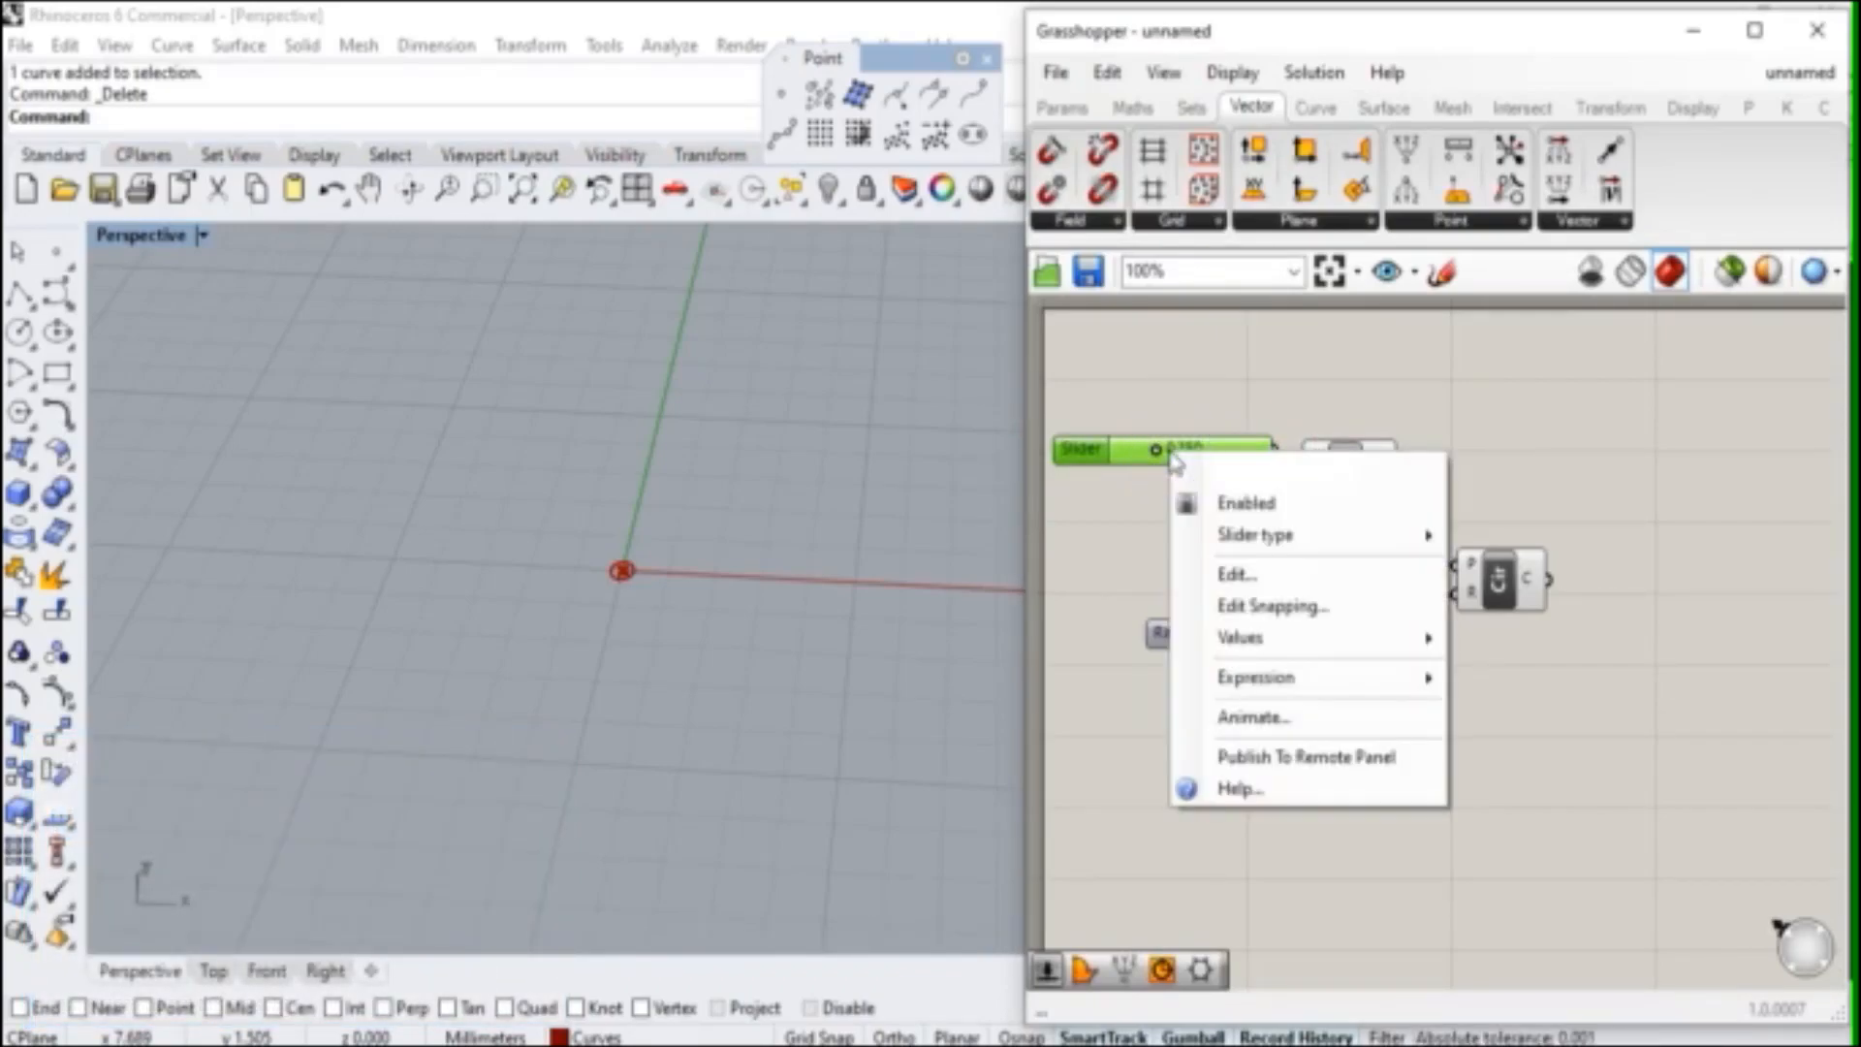
mouse_move(1245, 557)
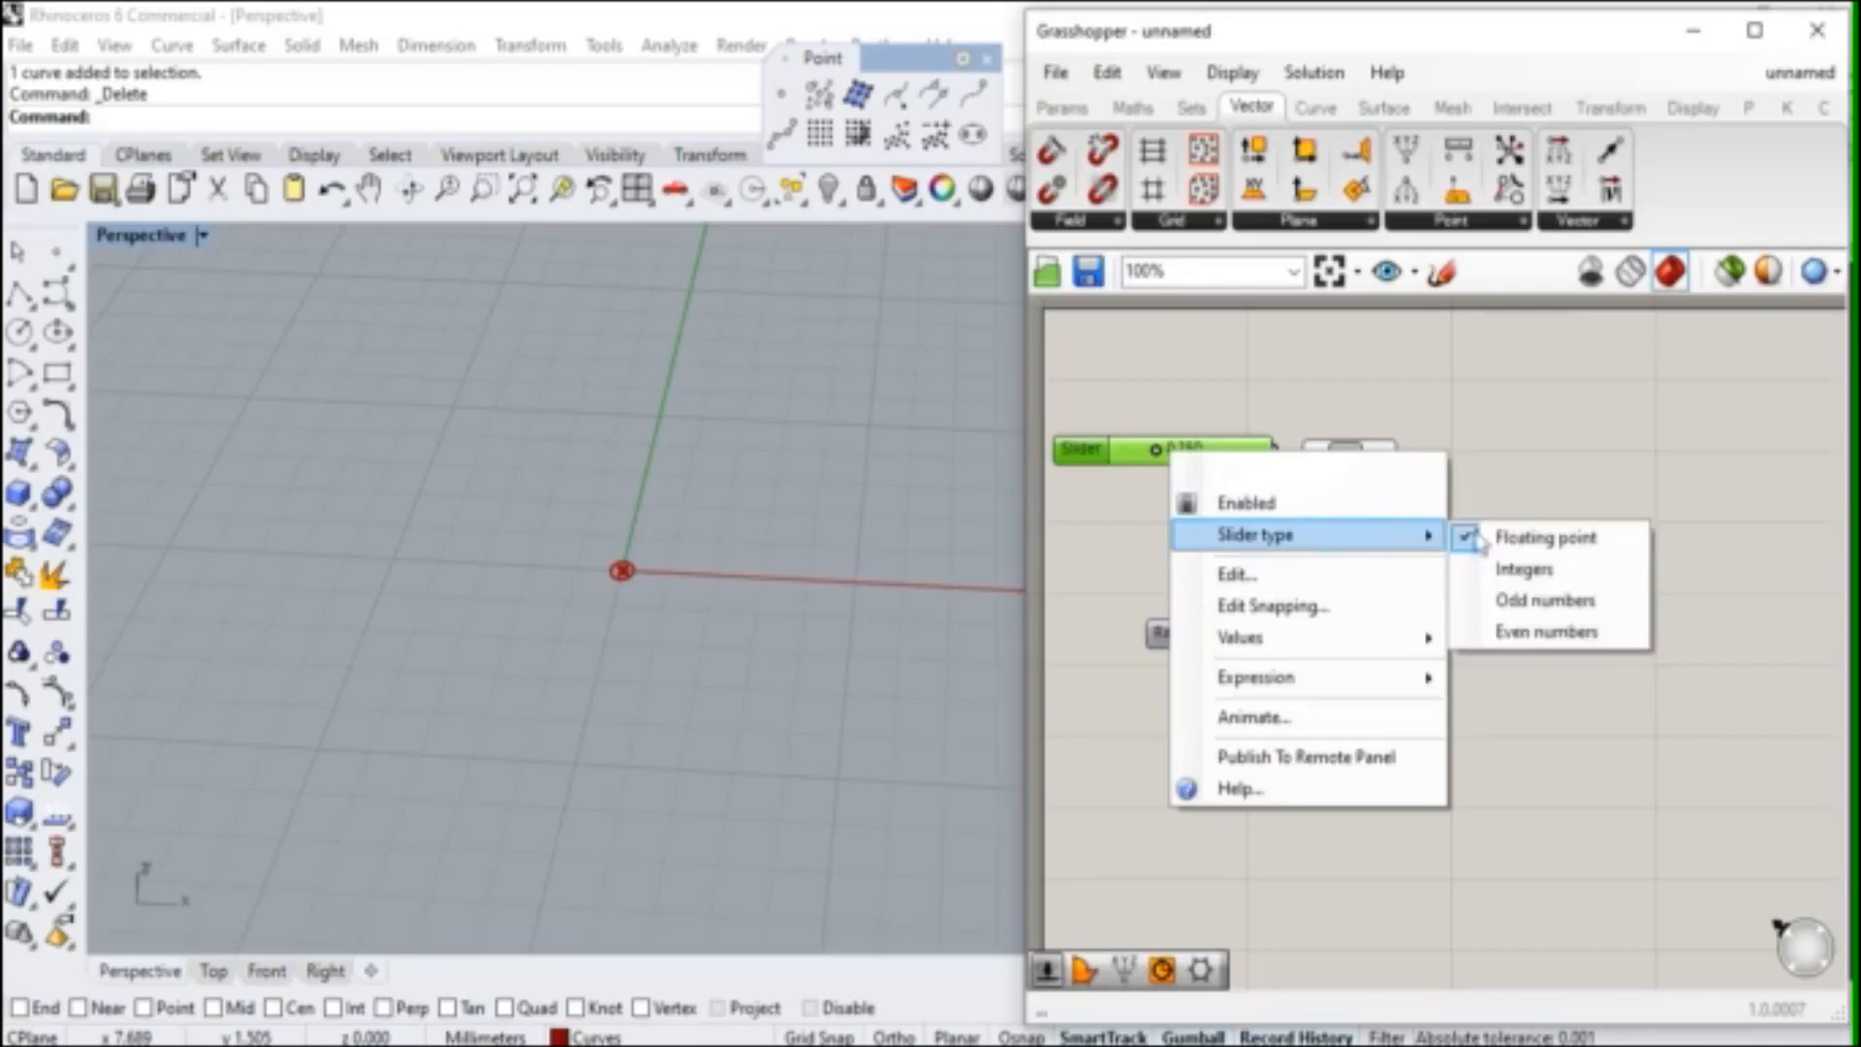
left_click(1527, 570)
right_click(1192, 453)
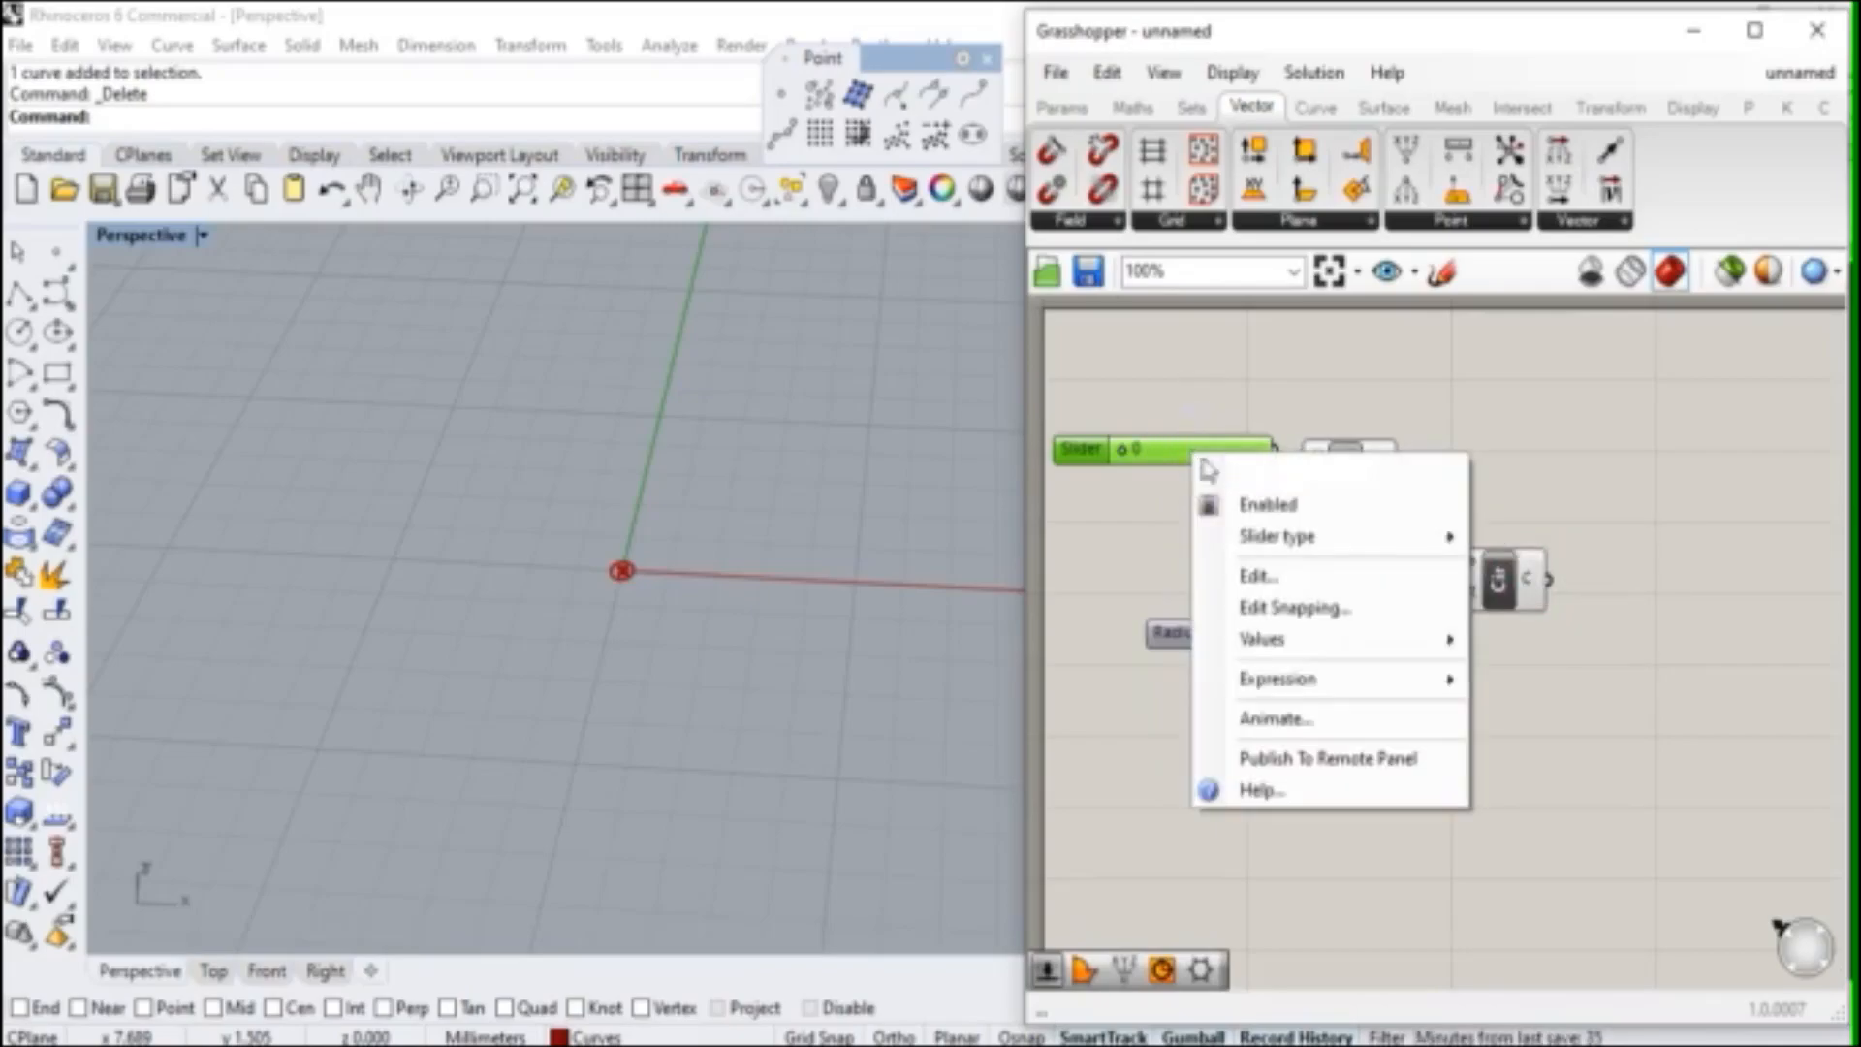
mouse_move(1287, 648)
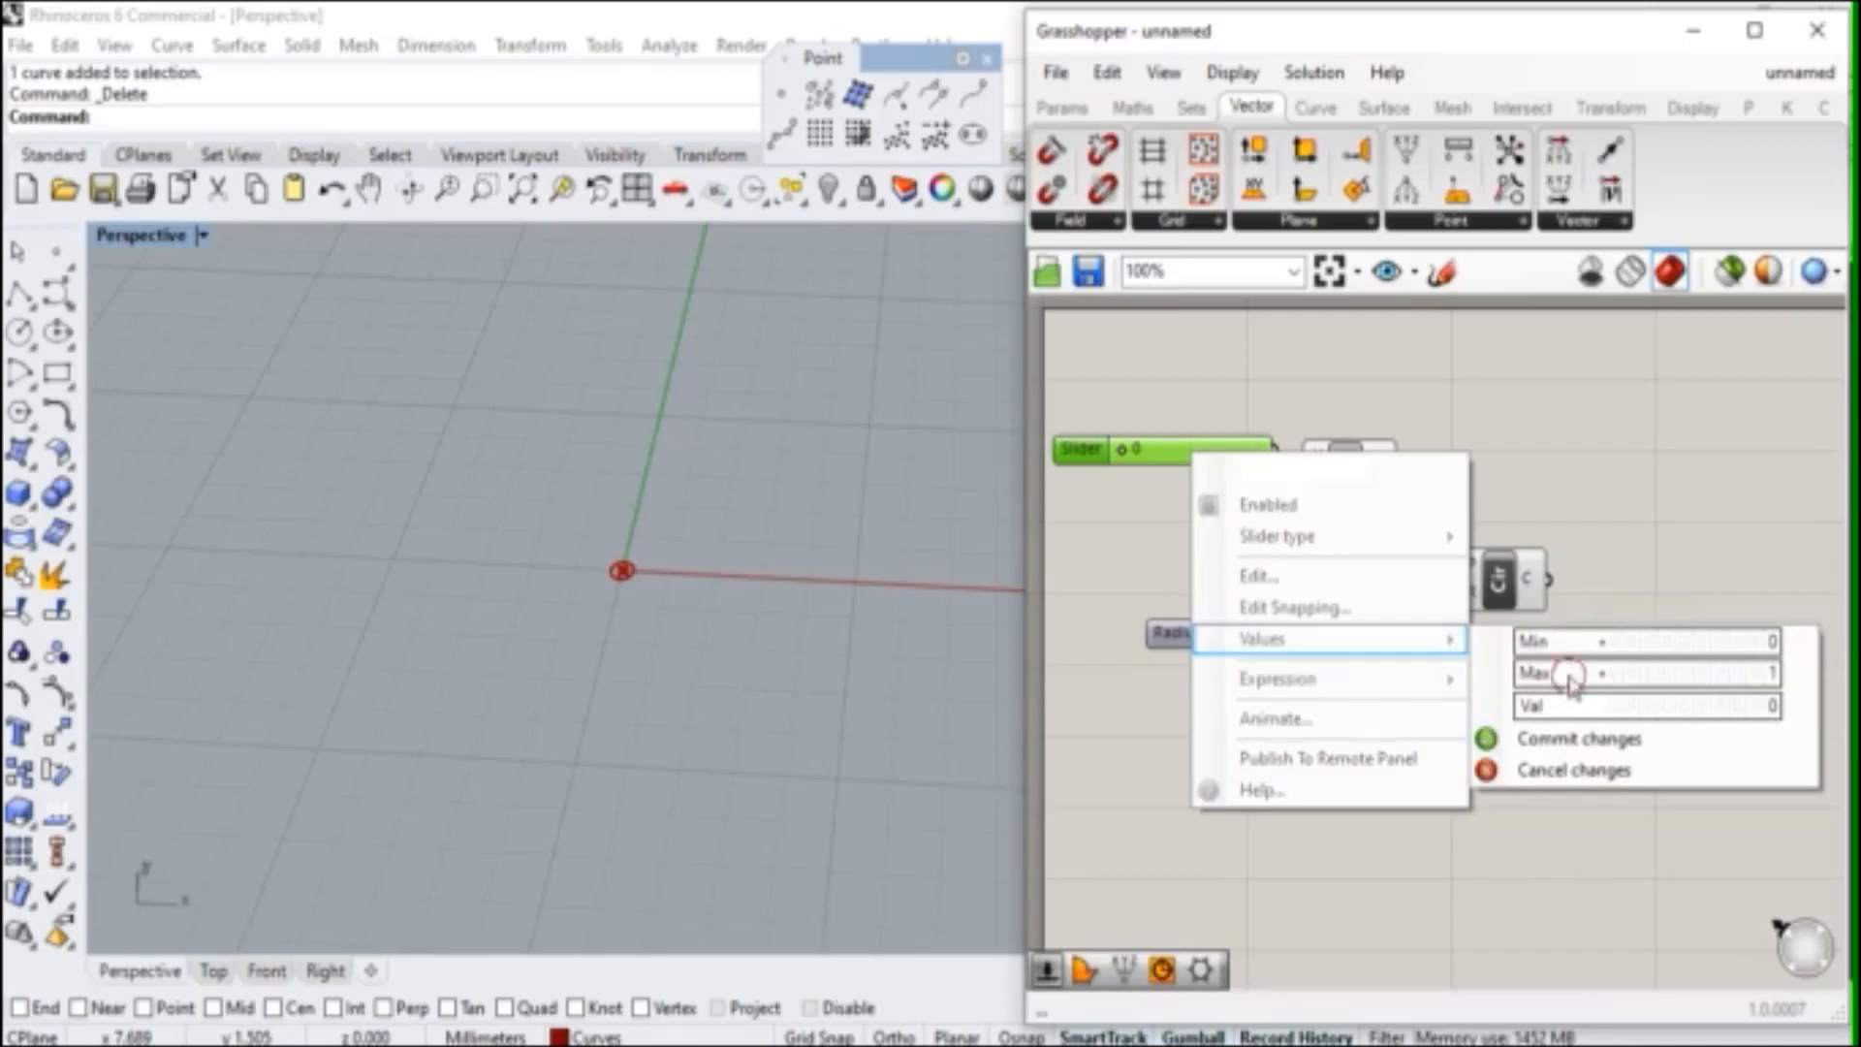
left_click(1572, 672)
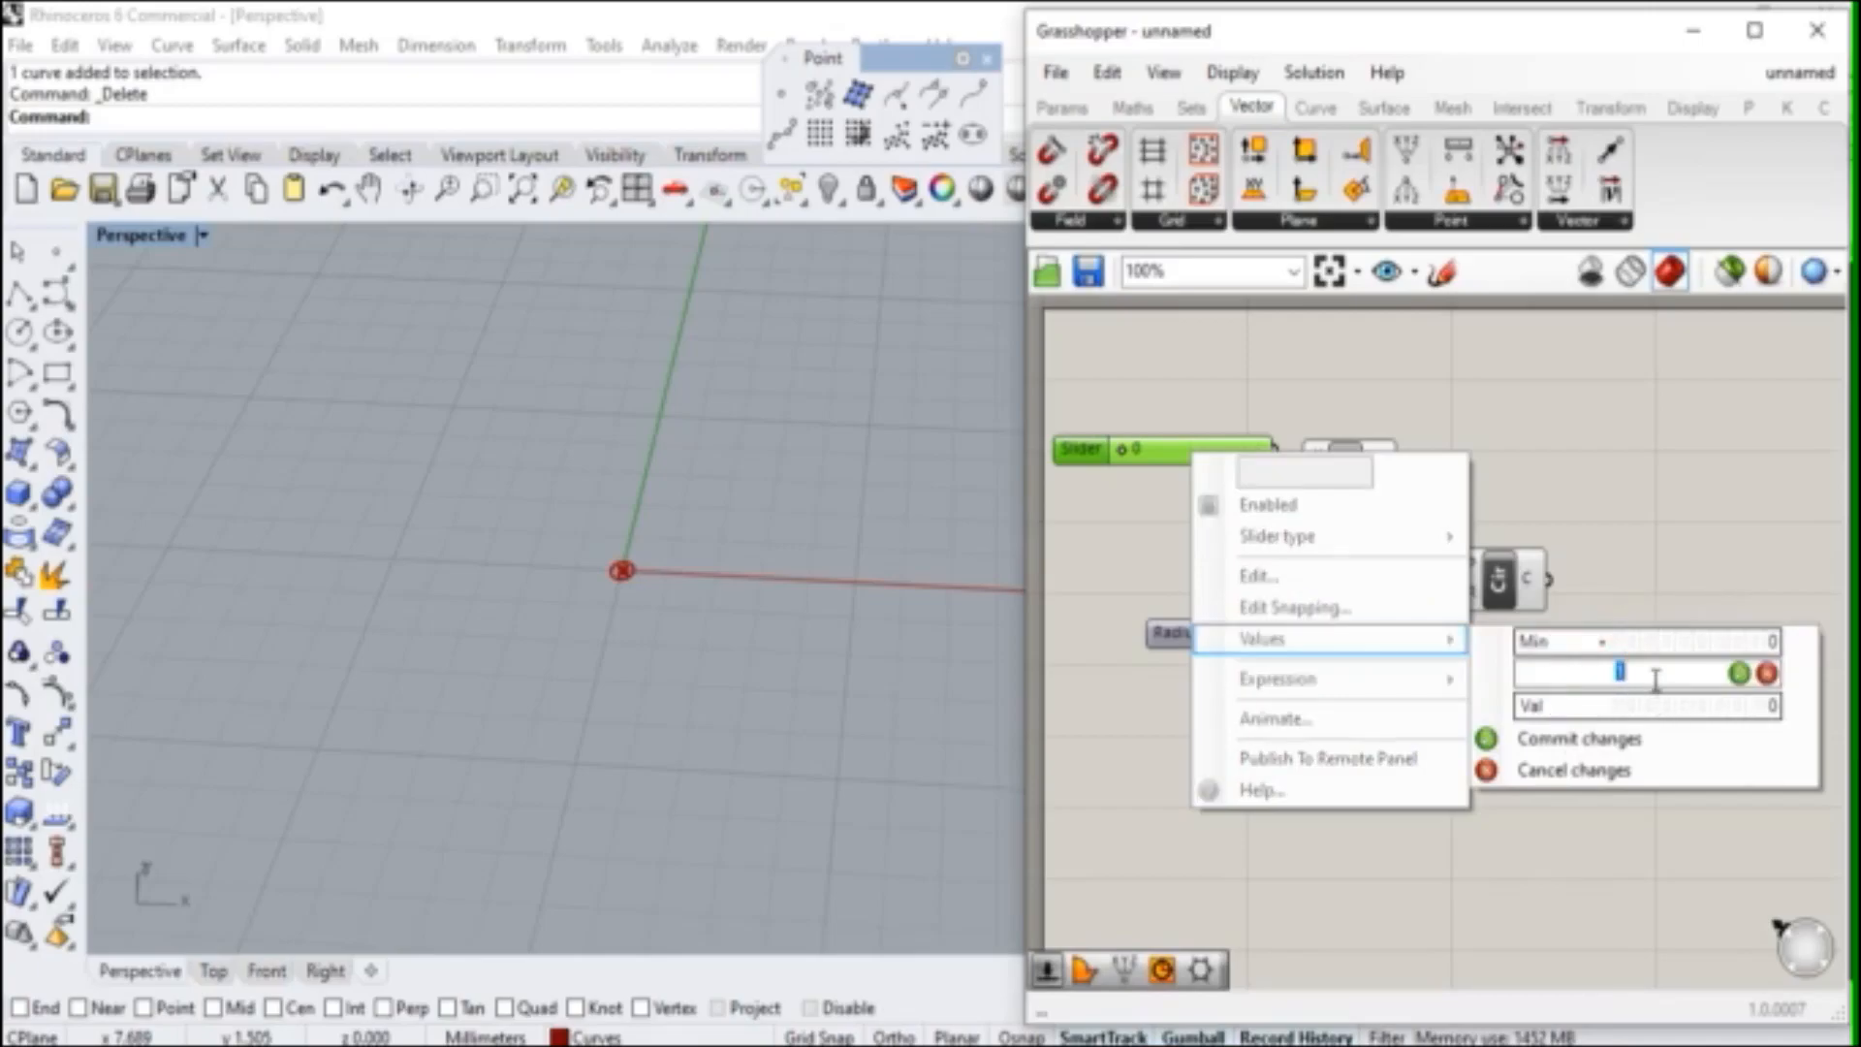
type("100")
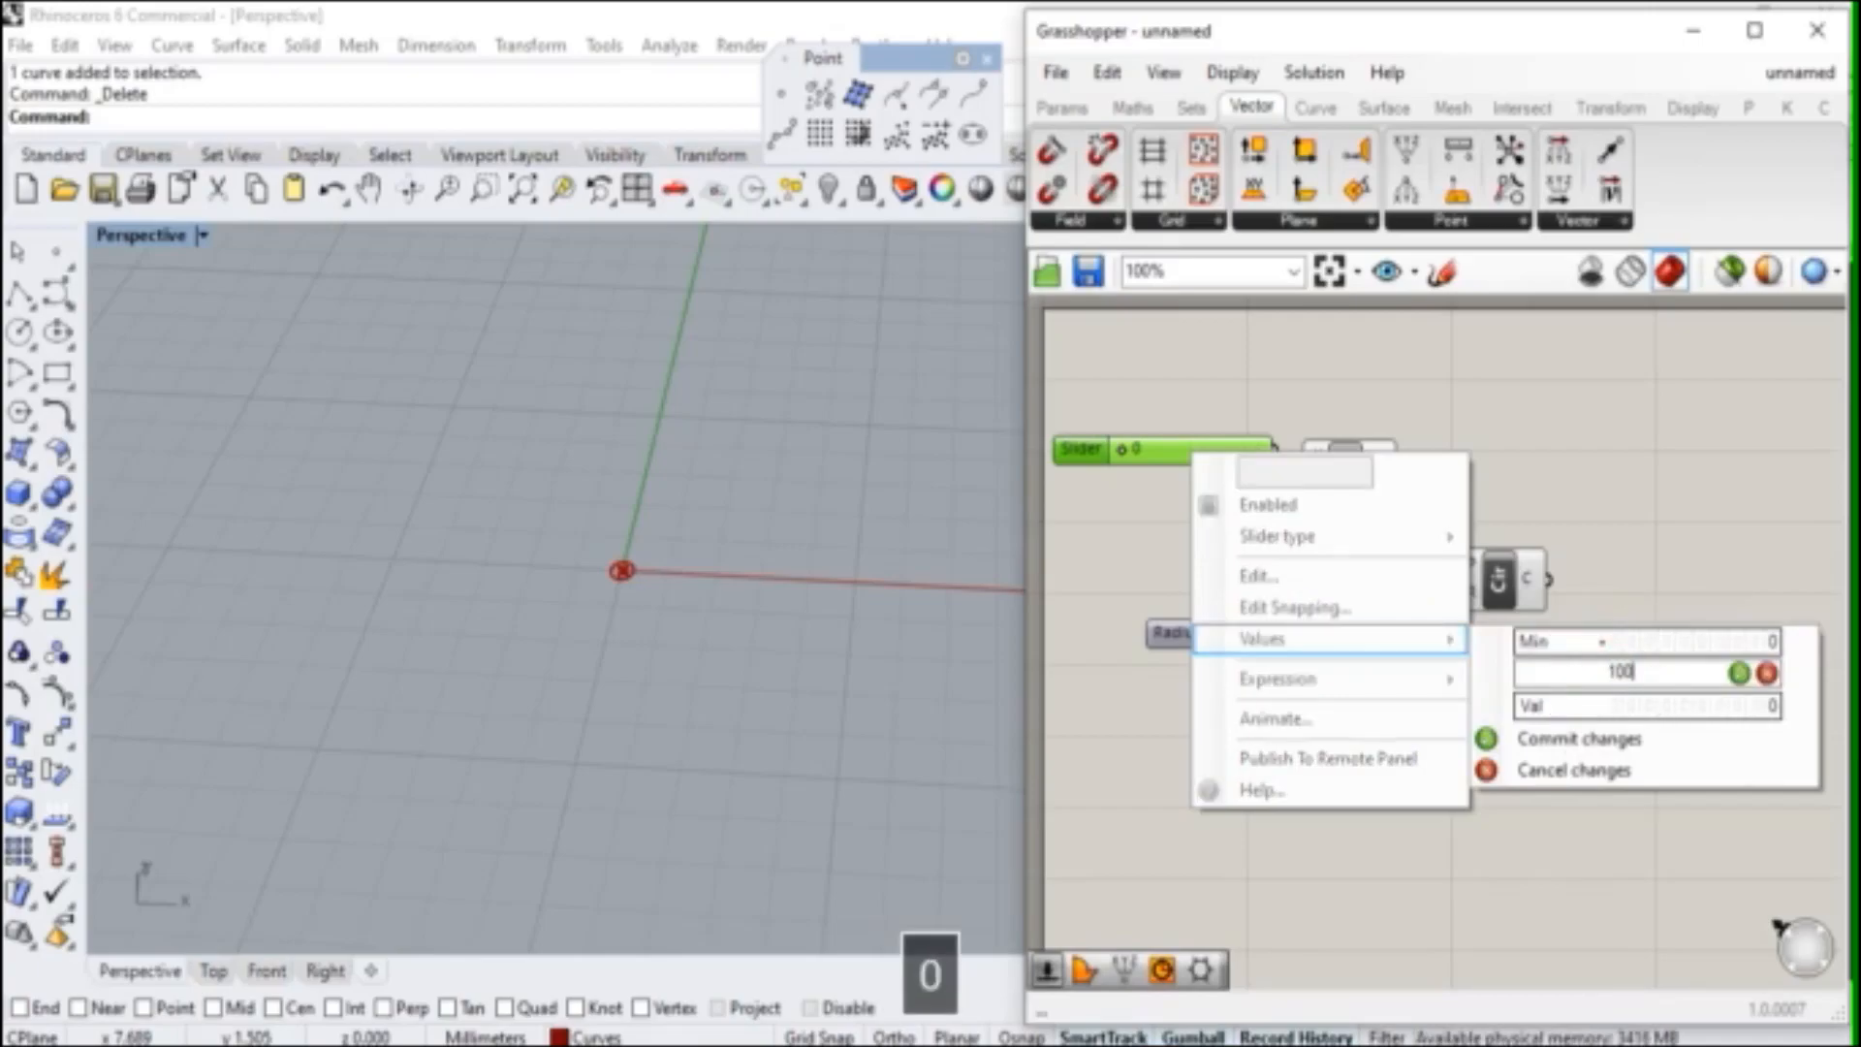
left_click(1739, 673)
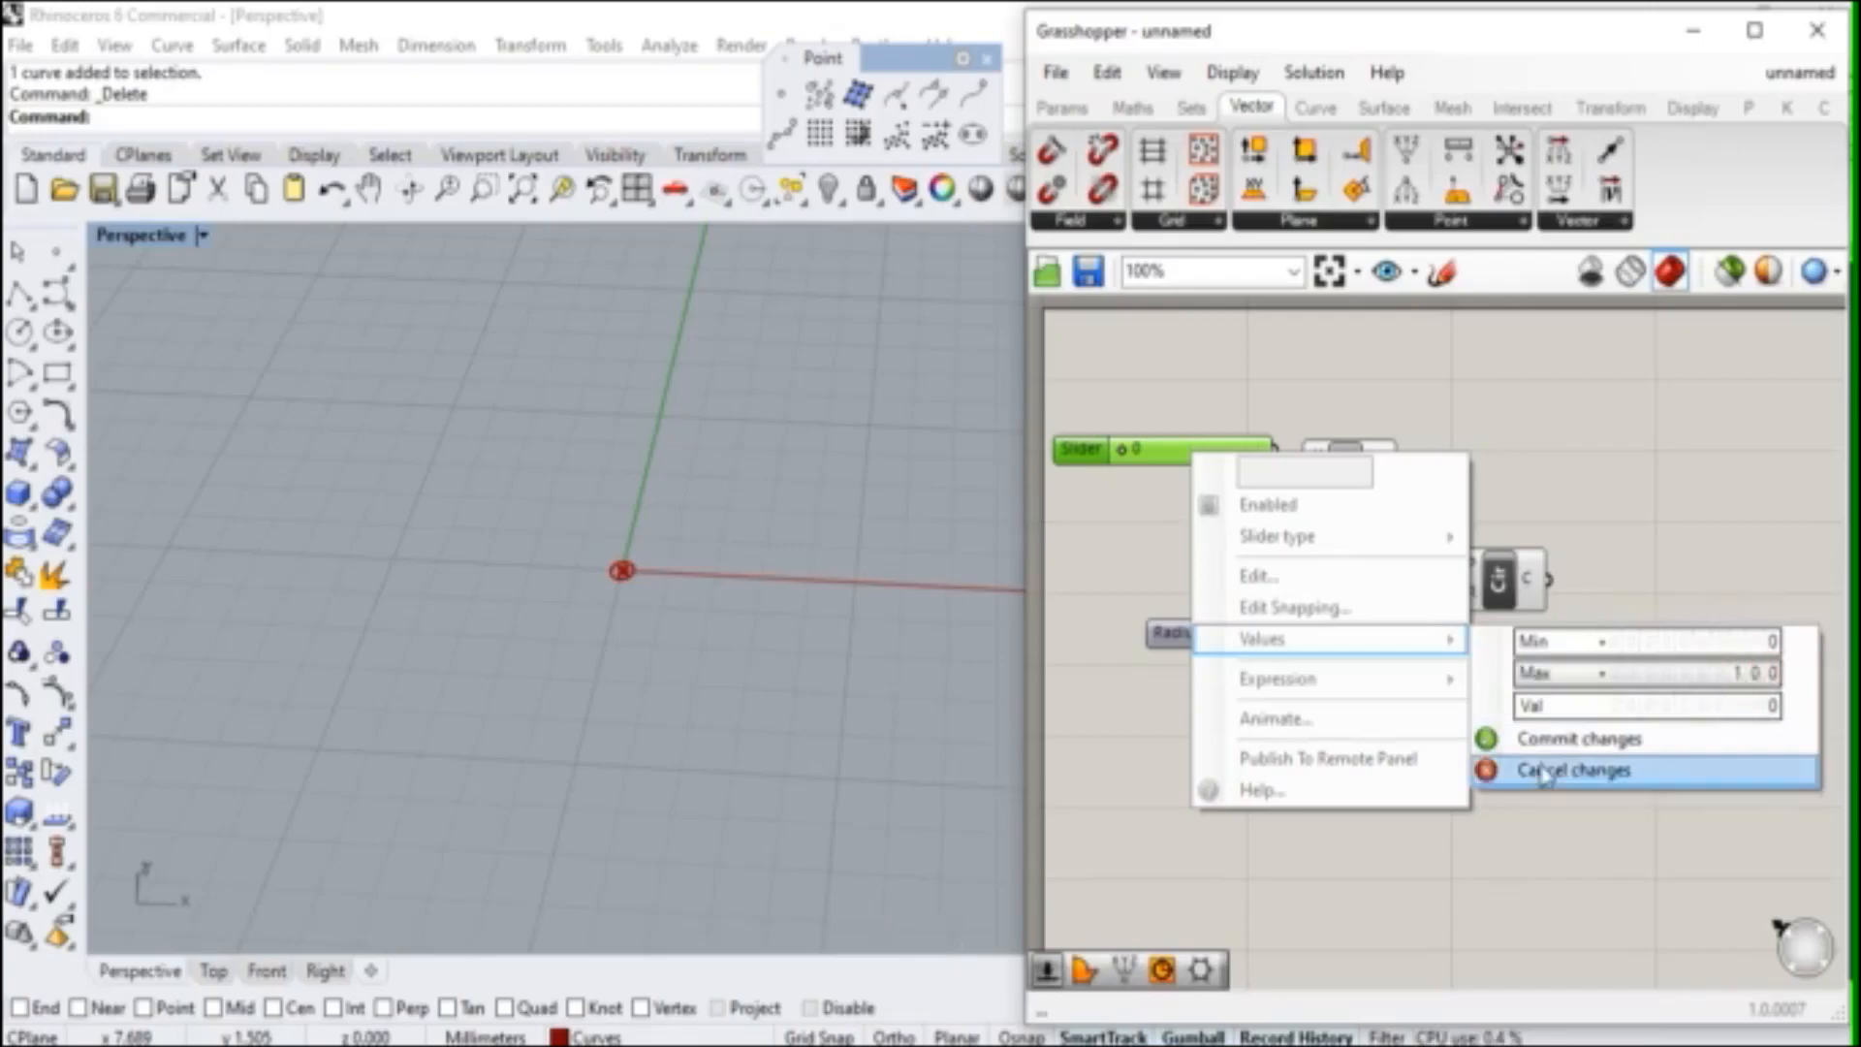
left_click(1539, 742)
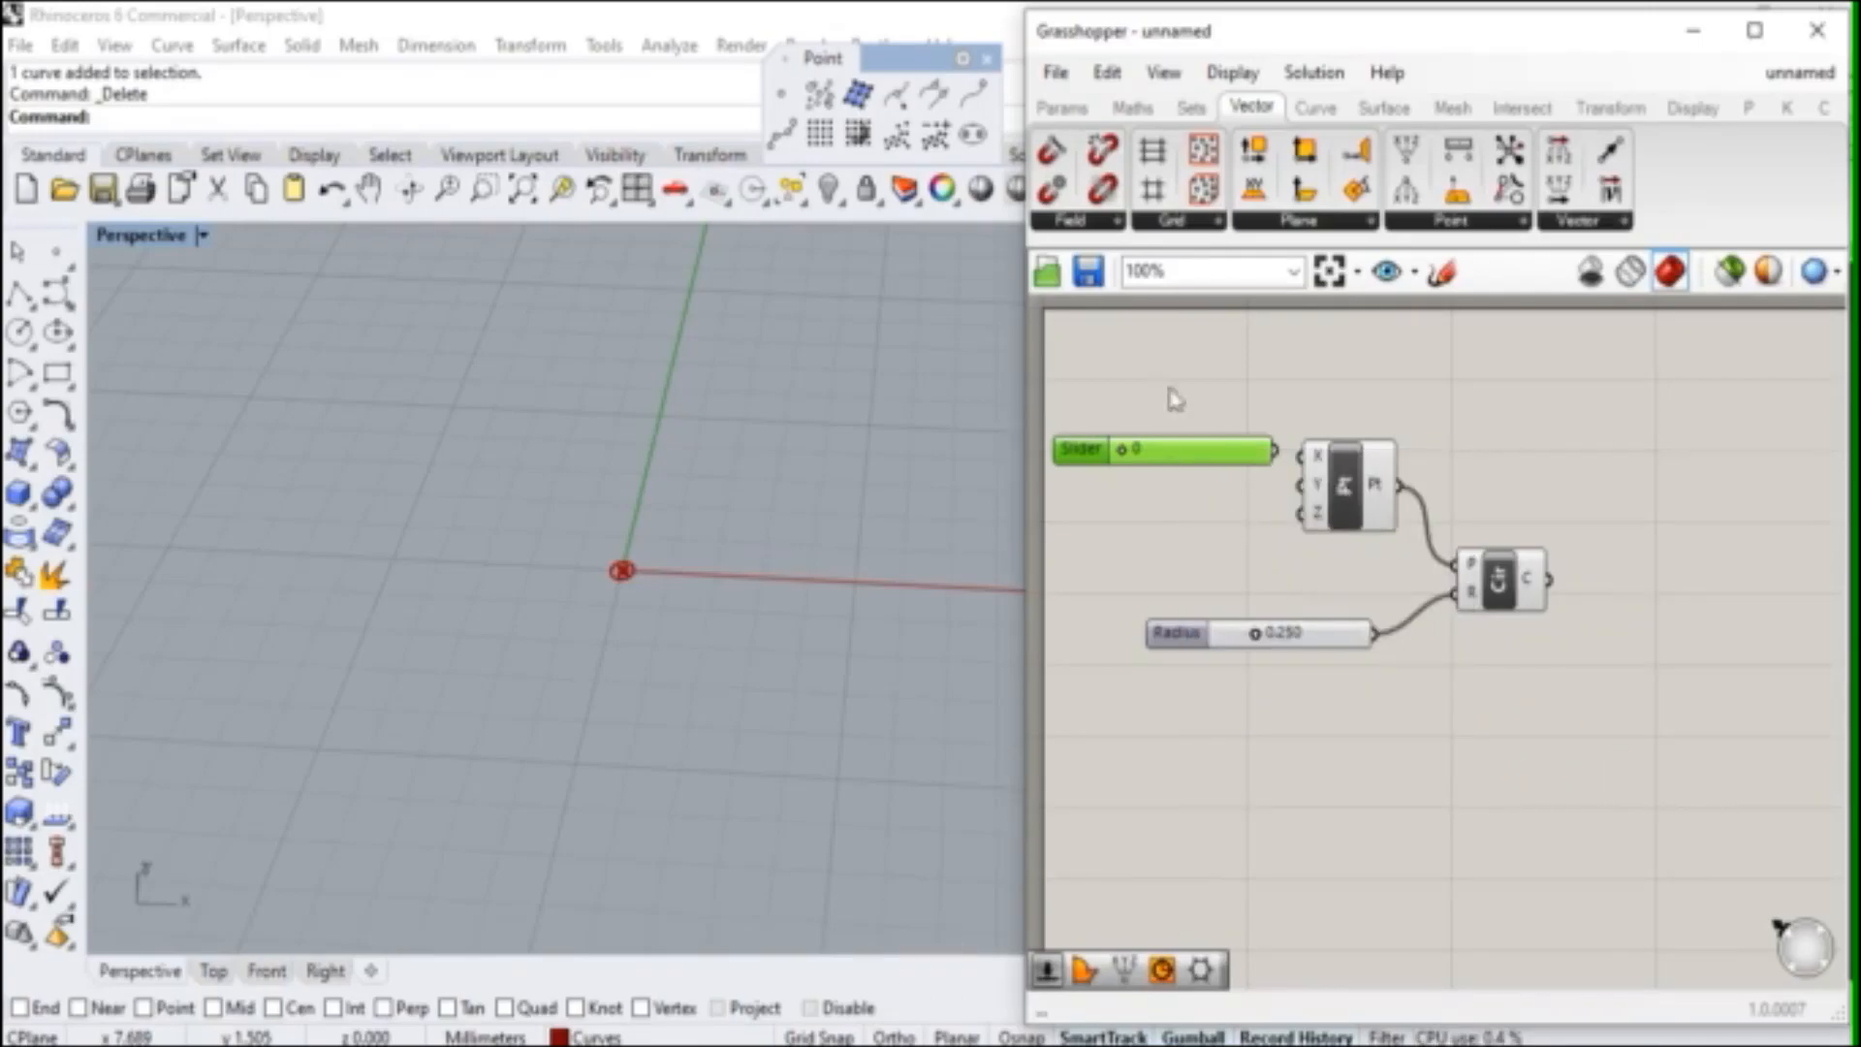
- Make two copies of the integer slider and arrange them beneath the original
left_click(1106, 72)
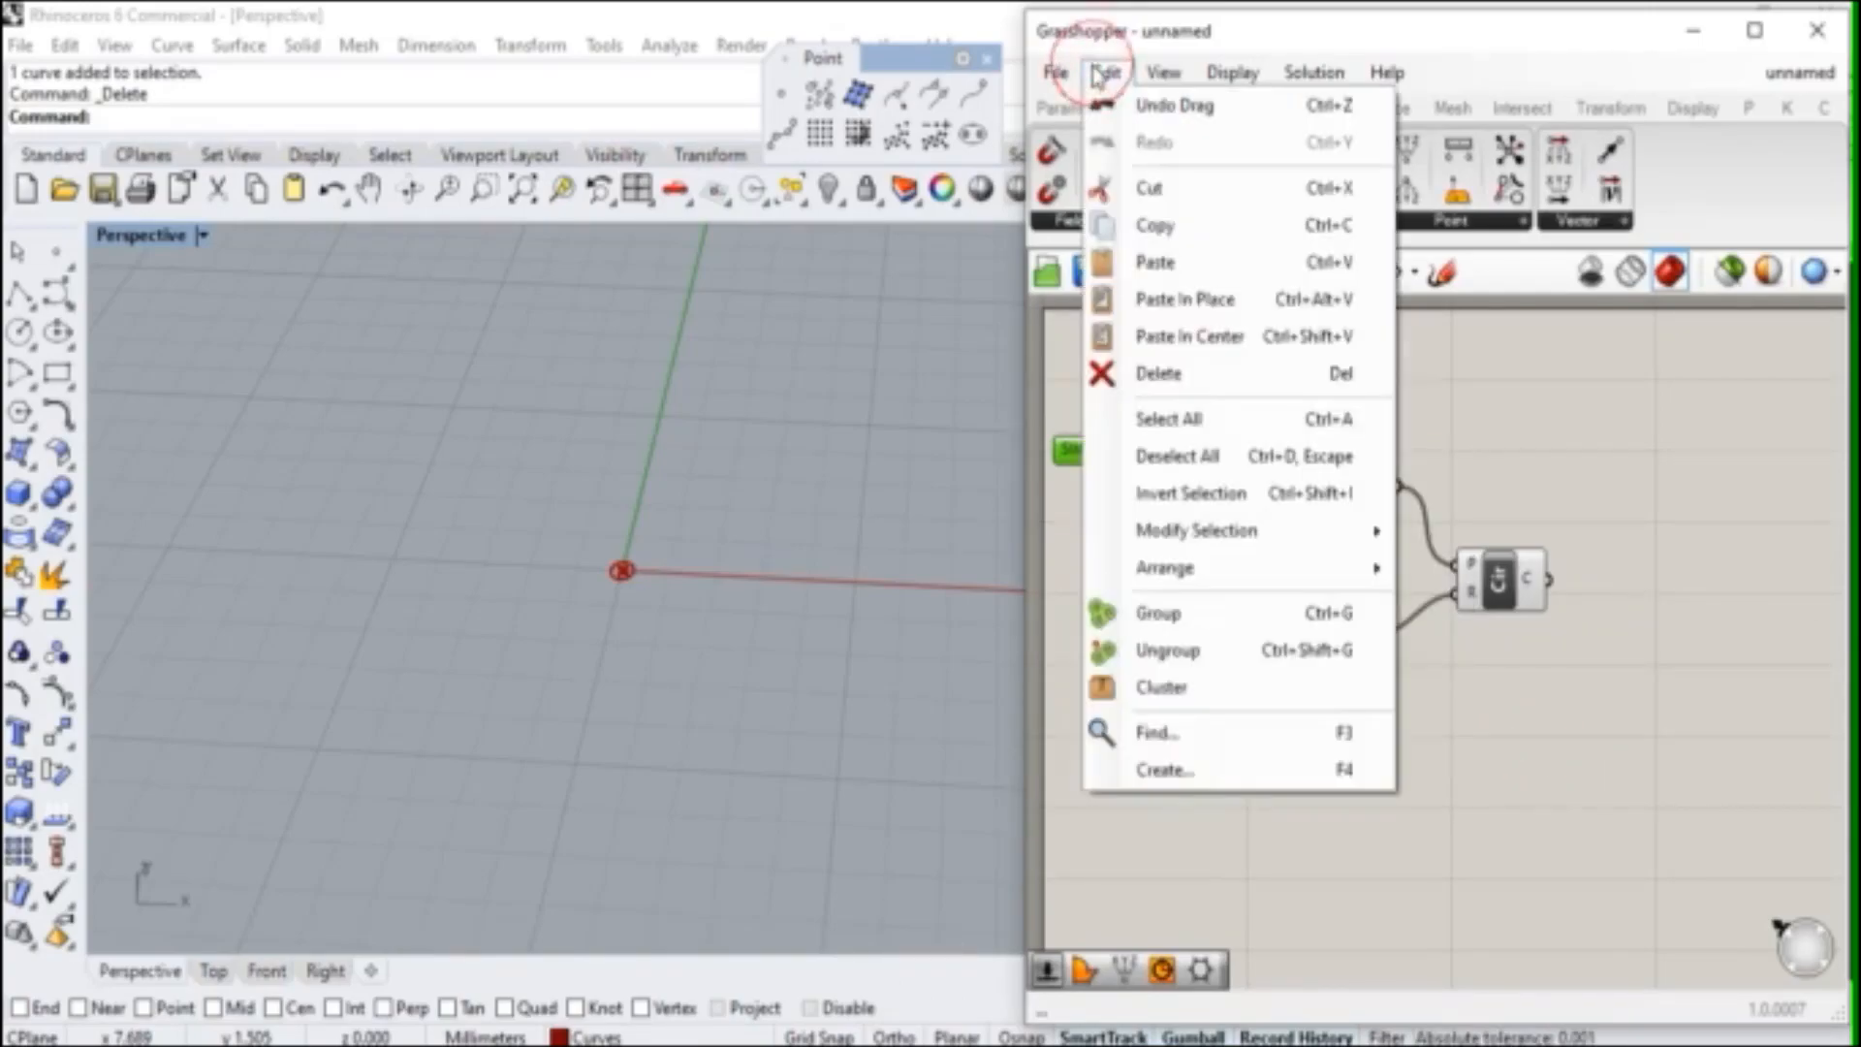
left_click(1170, 229)
left_click(1176, 519)
key("ctrl+v")
key("ctrl+v")
left_click_drag(1192, 485, 1205, 536)
- Wire the three integer sliders to the X, Y and Z inputs of the Construct Point component
left_click_drag(1275, 449, 1403, 465)
left_click_drag(1281, 492, 1358, 466)
mouse_move(1275, 532)
left_mouse_down()
mouse_move(1347, 530)
mouse_move(1356, 494)
mouse_move(1276, 429)
mouse_move(1260, 516)
left_mouse_up()
- Set the Radius slider's type to integers and its maximum to 20, and shift the slider slightly away from the Circle component
left_click(1284, 644)
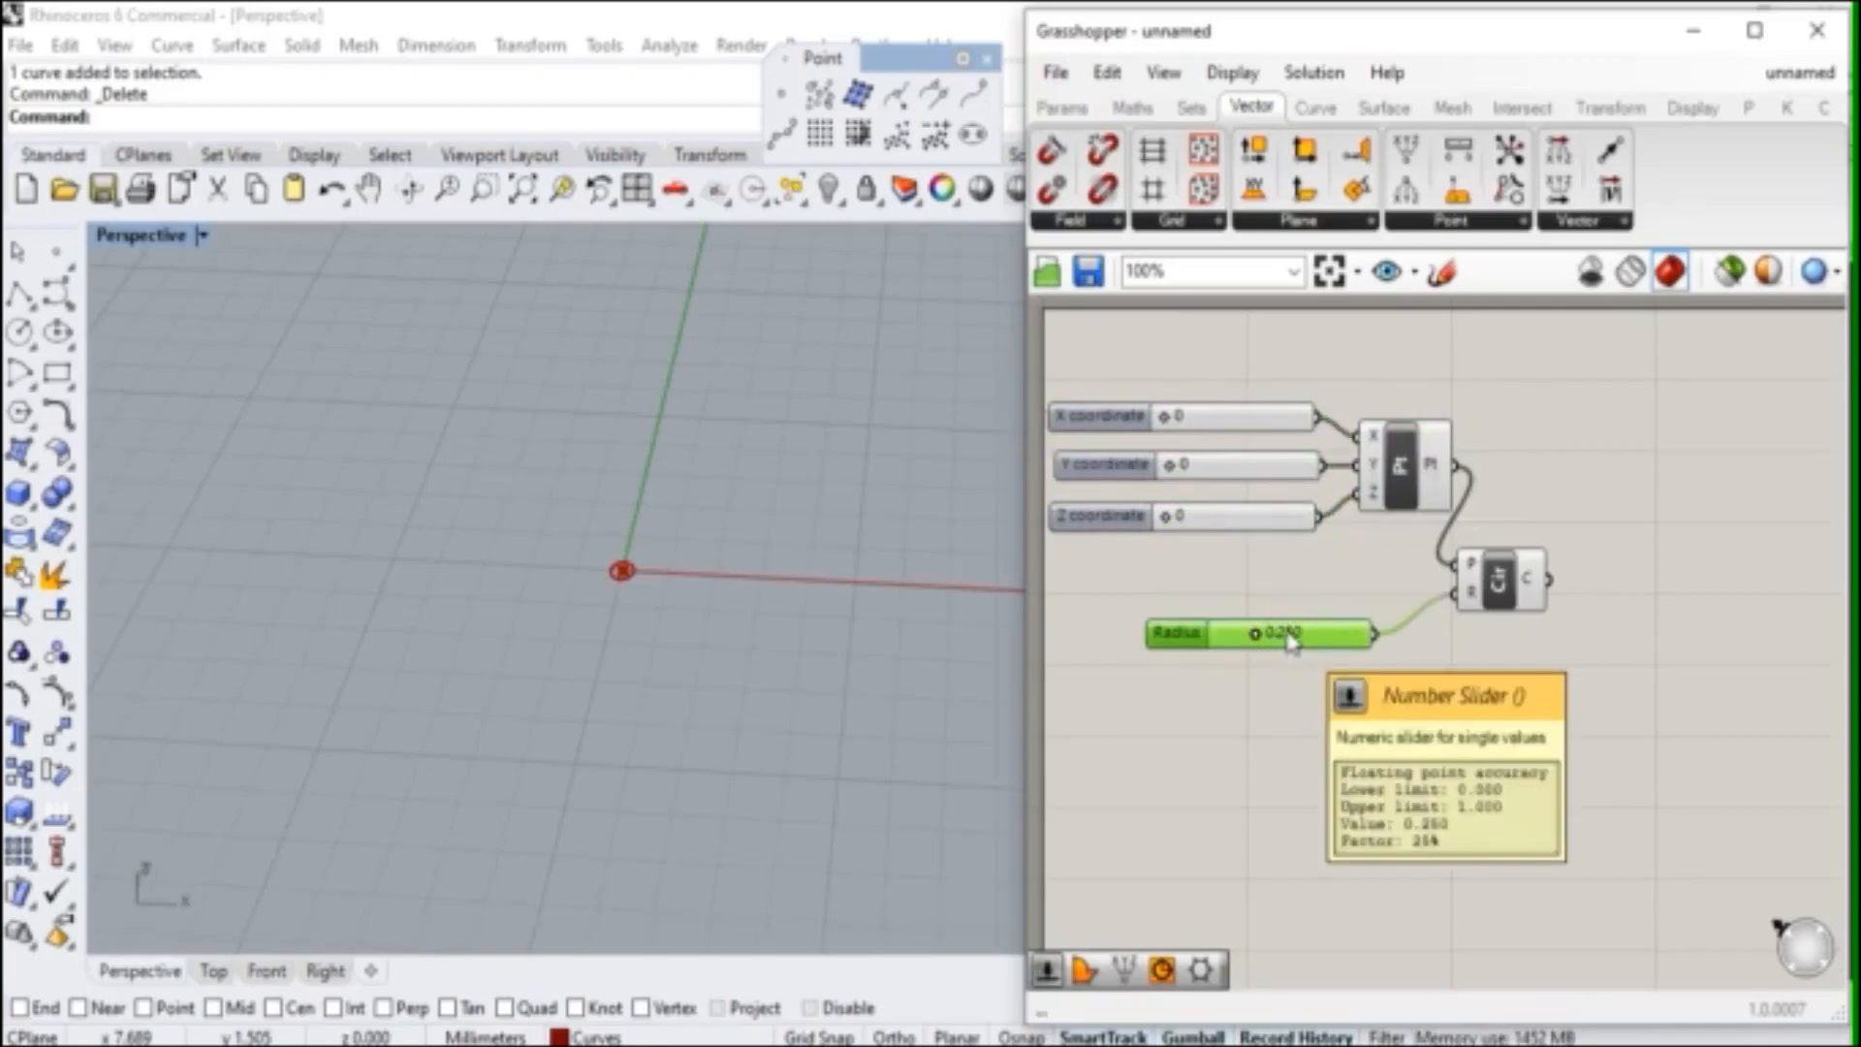
right_click(1294, 641)
mouse_move(1386, 722)
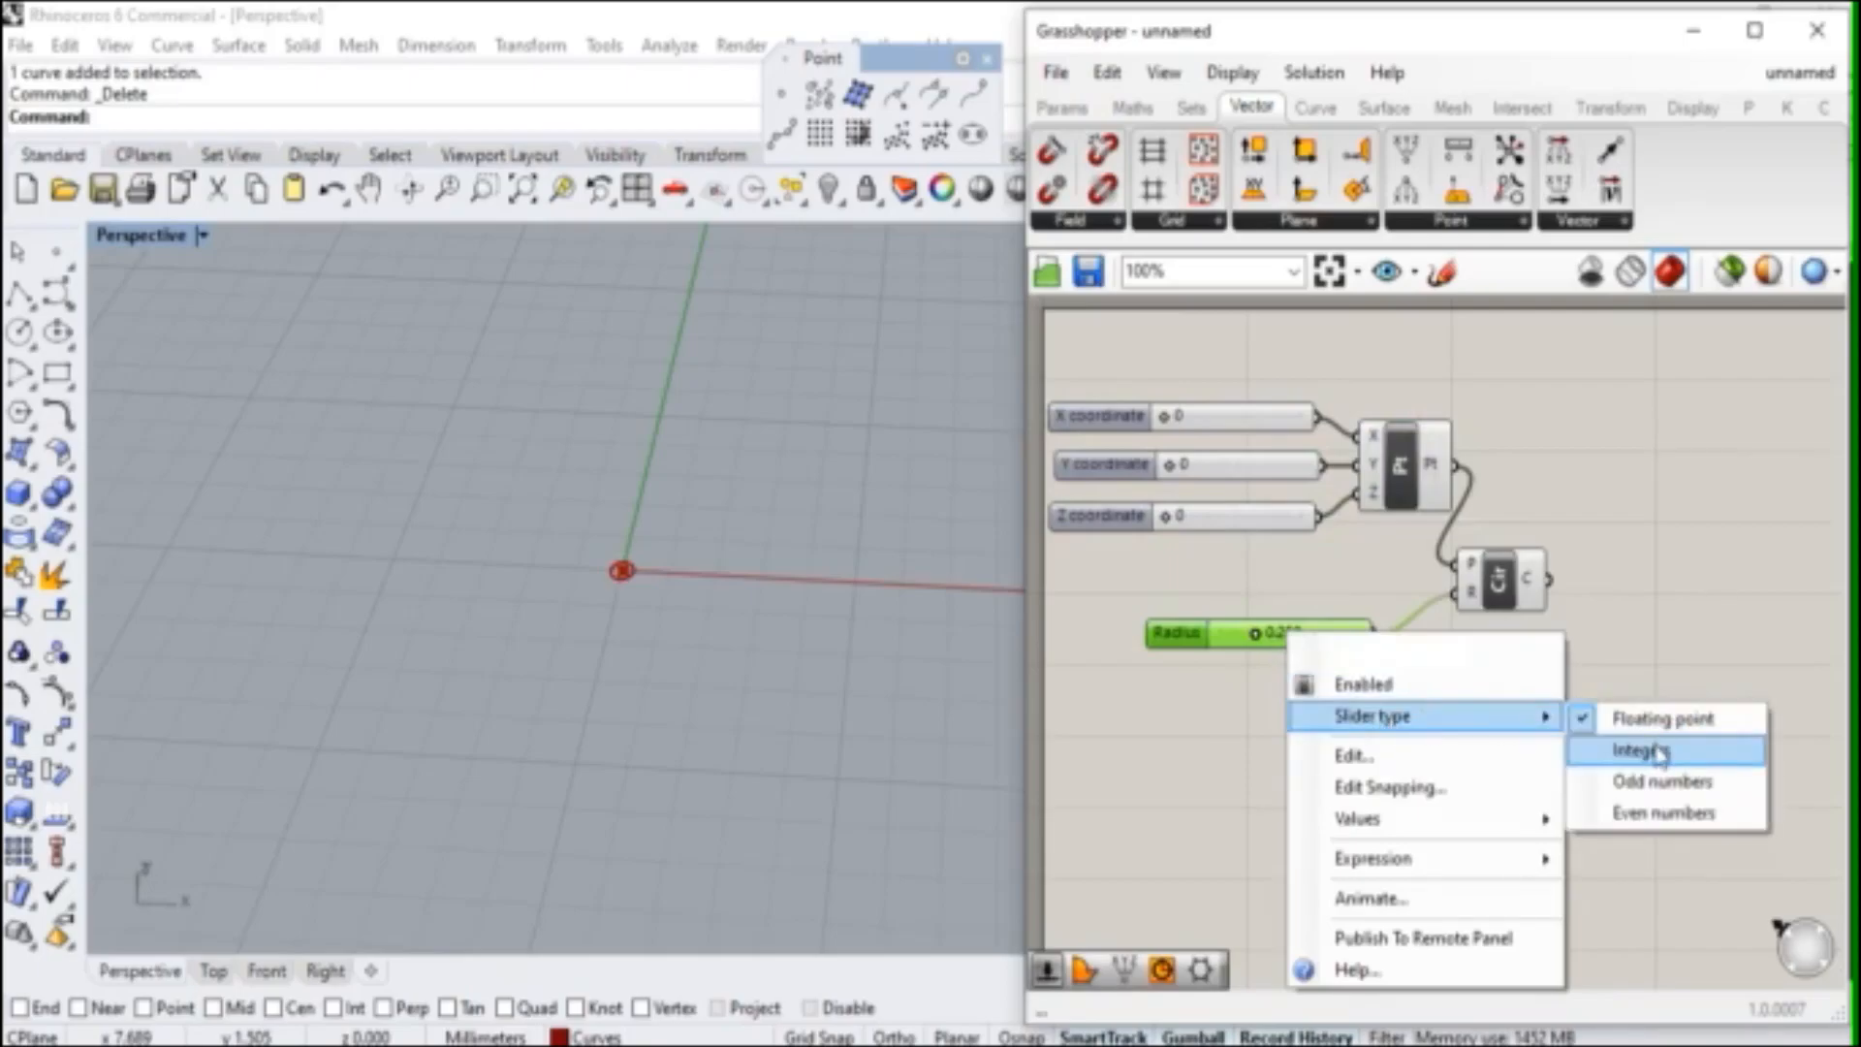
left_click(1658, 752)
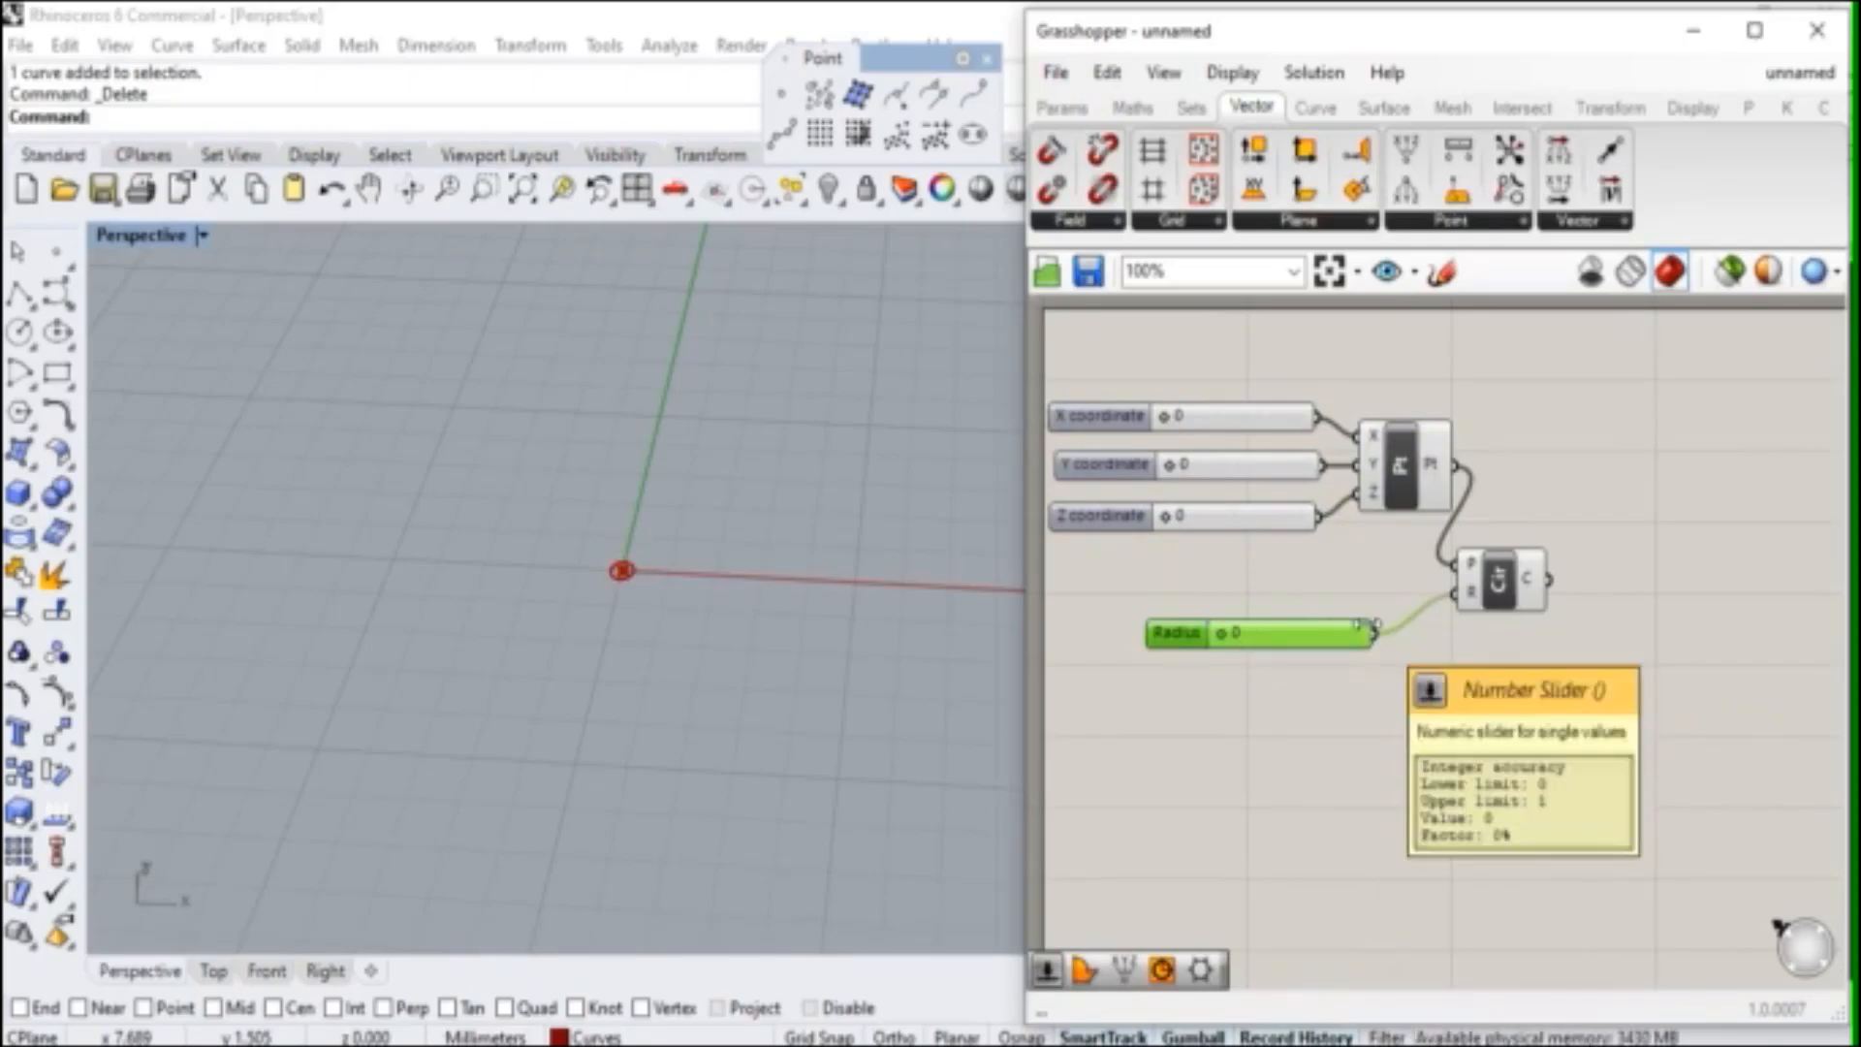
right_click(1301, 636)
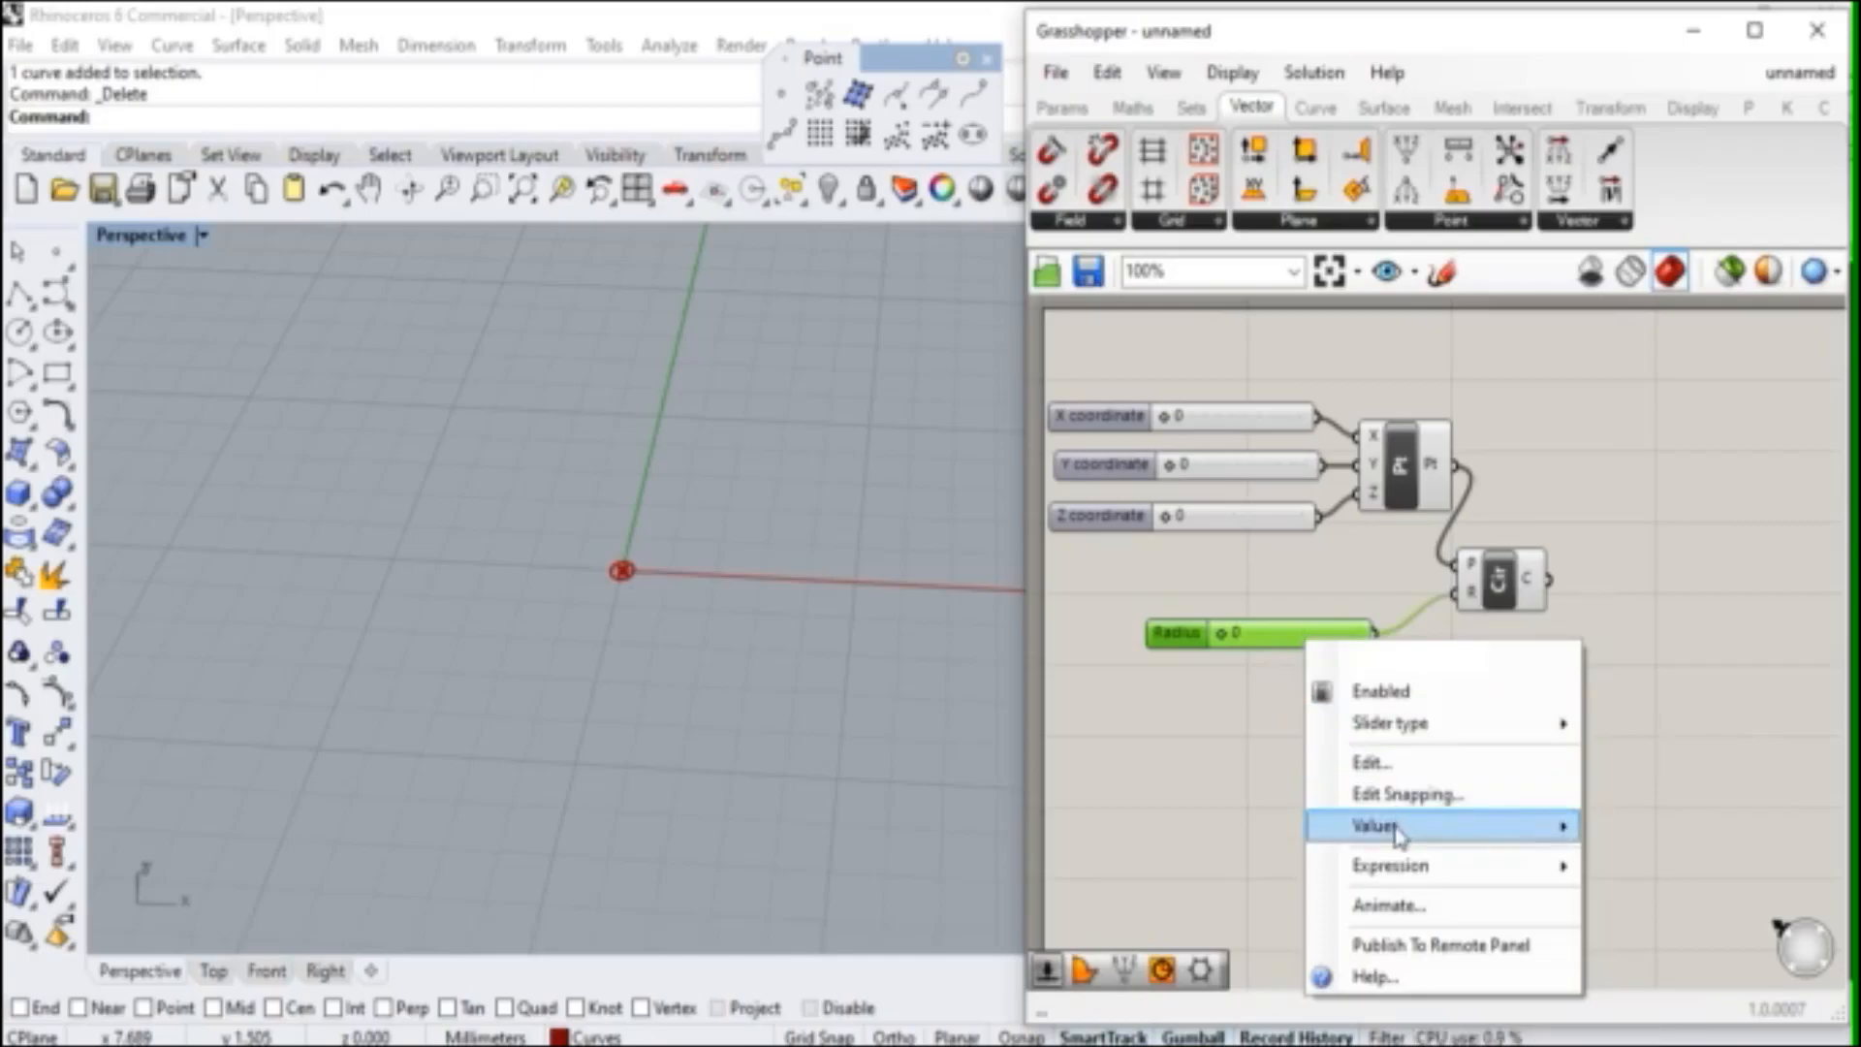
mouse_move(1396, 825)
left_click(1112, 869)
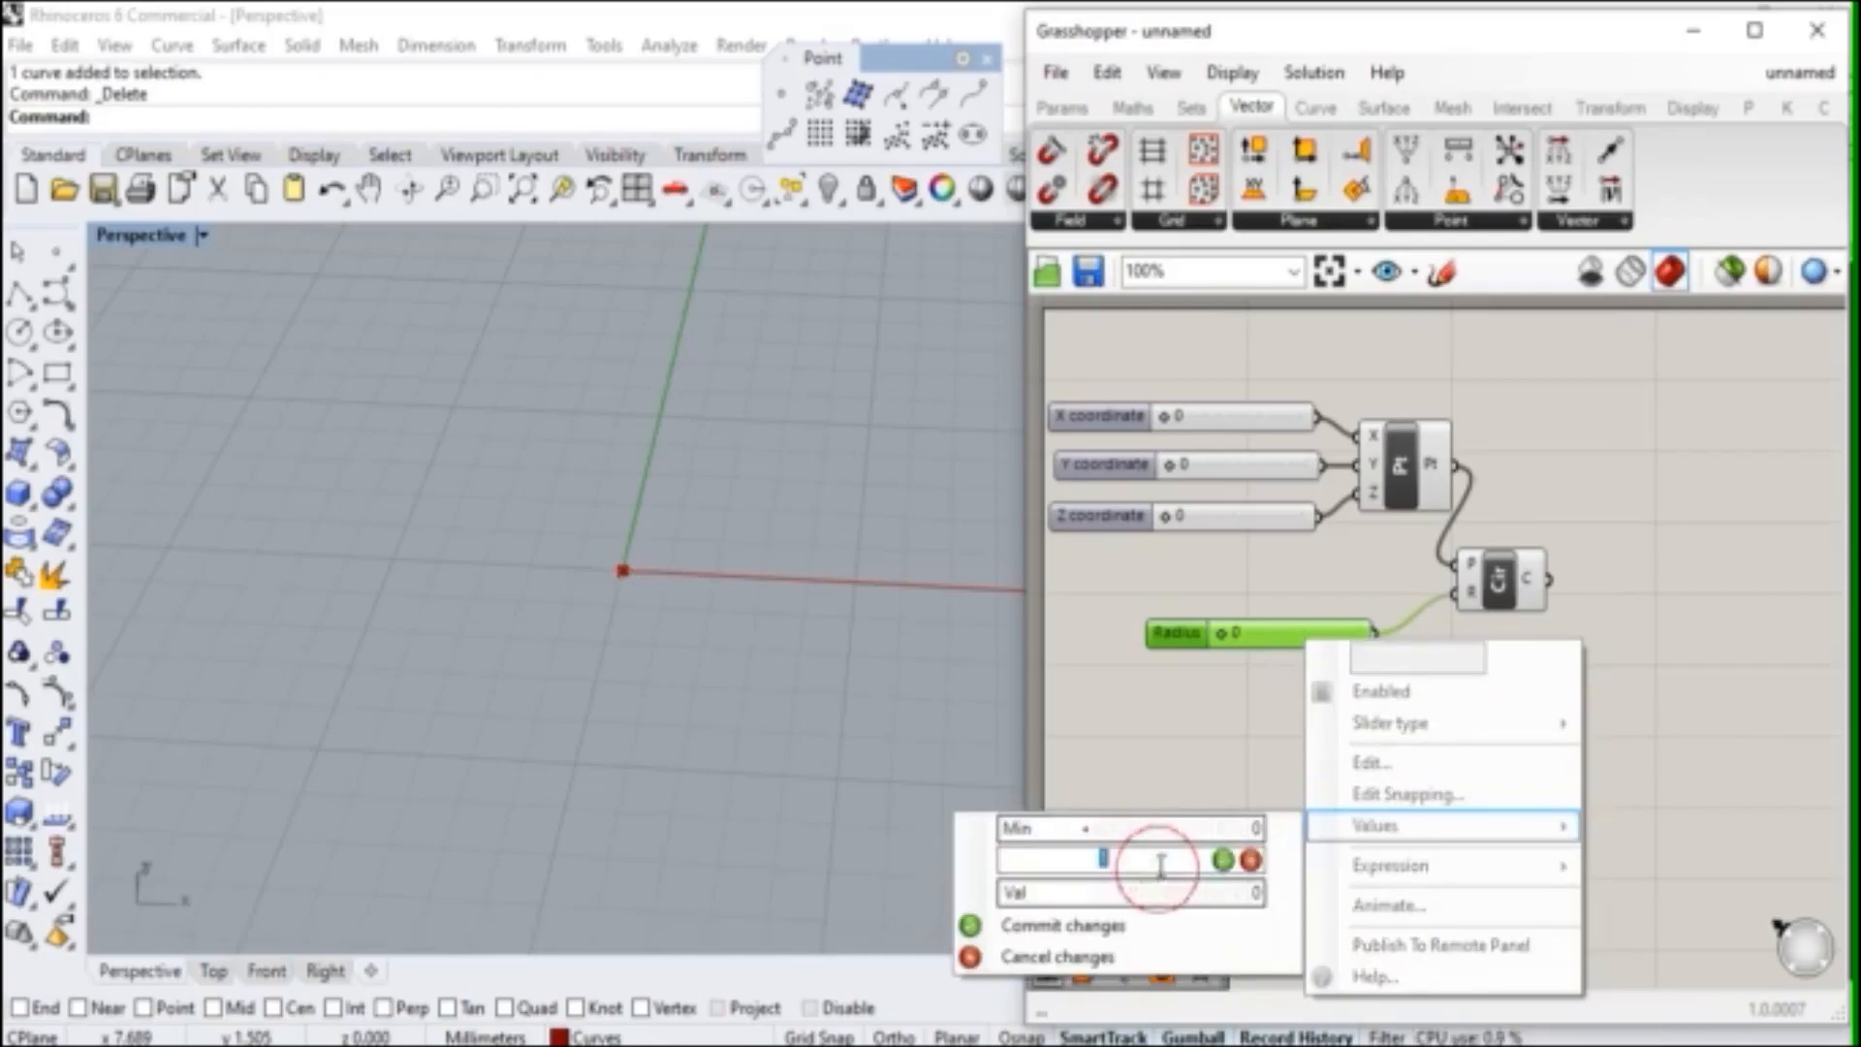
type("20")
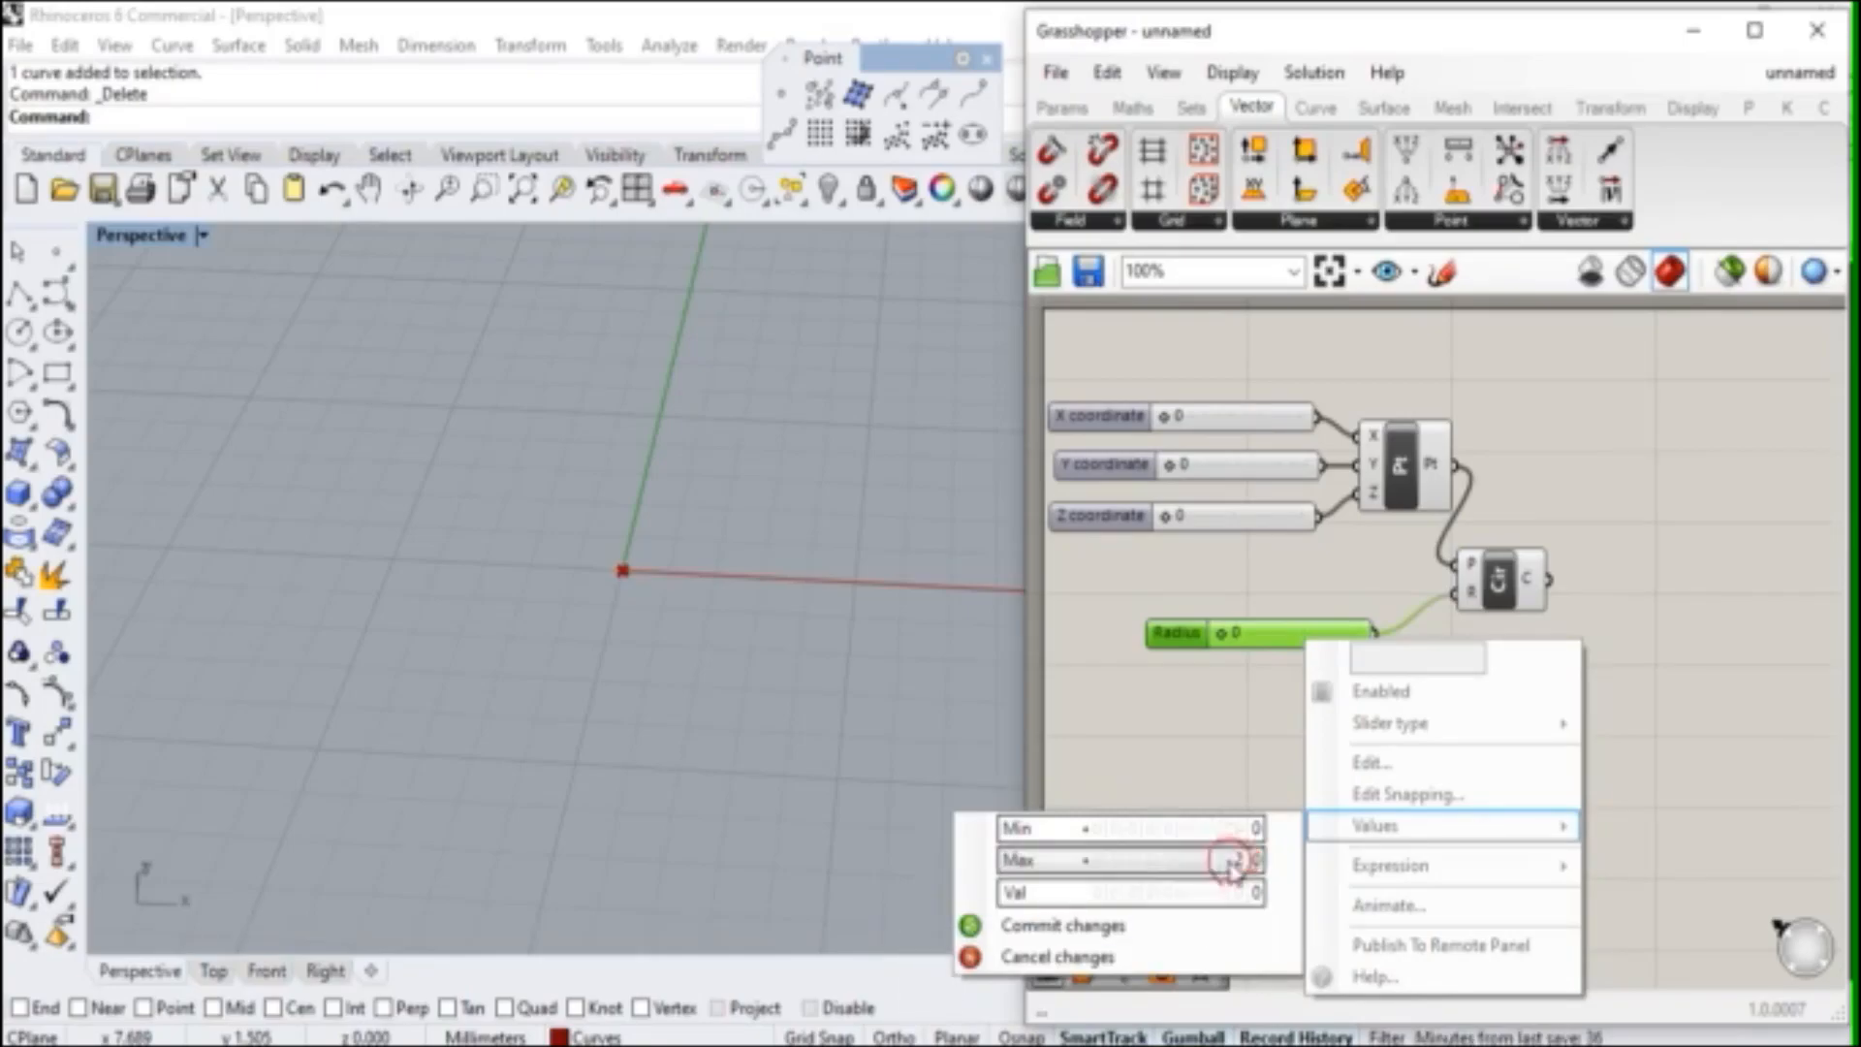
left_click(1224, 859)
left_click(1015, 933)
left_click_drag(1342, 631, 1304, 643)
- Set the Radius slider to 2 to preview the circle around the origin
left_click(599, 525)
scroll(610, 550, "up", 10)
scroll(615, 600, "down", 2)
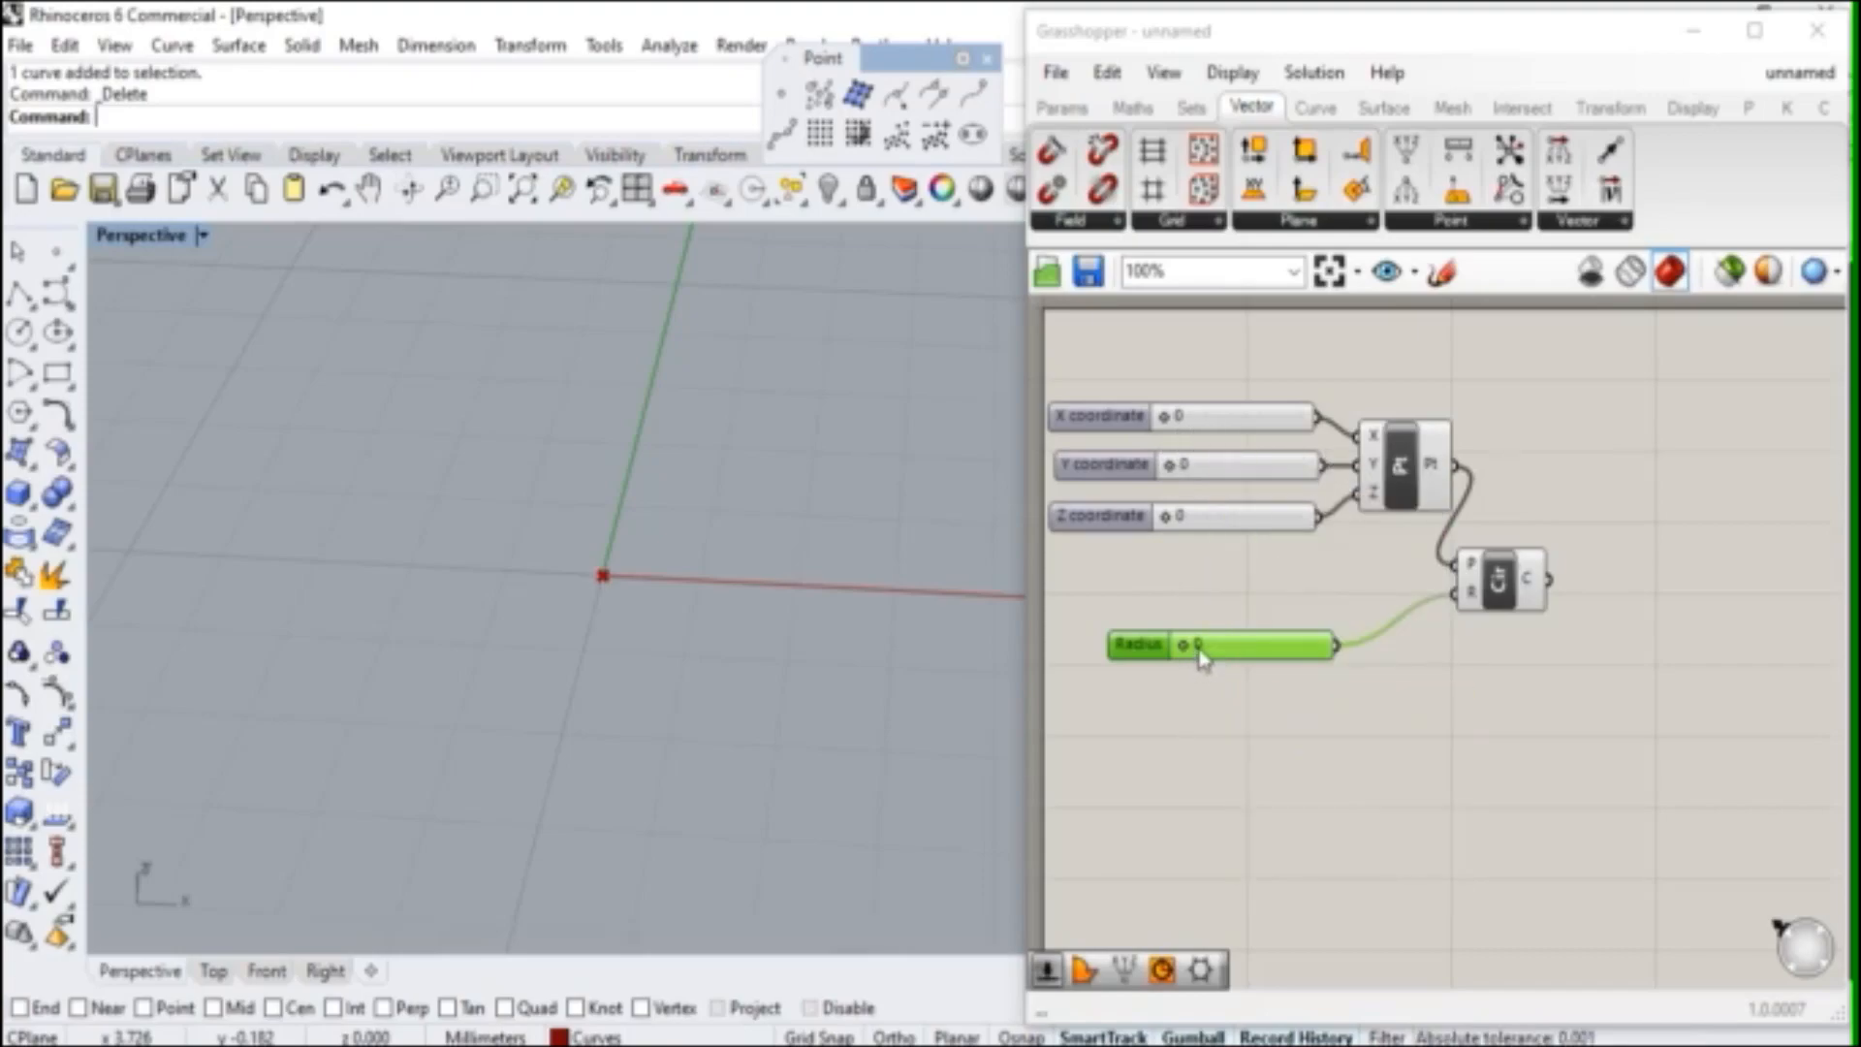
mouse_move(1187, 655)
left_mouse_down()
mouse_move(1229, 656)
mouse_move(1201, 647)
left_mouse_up()
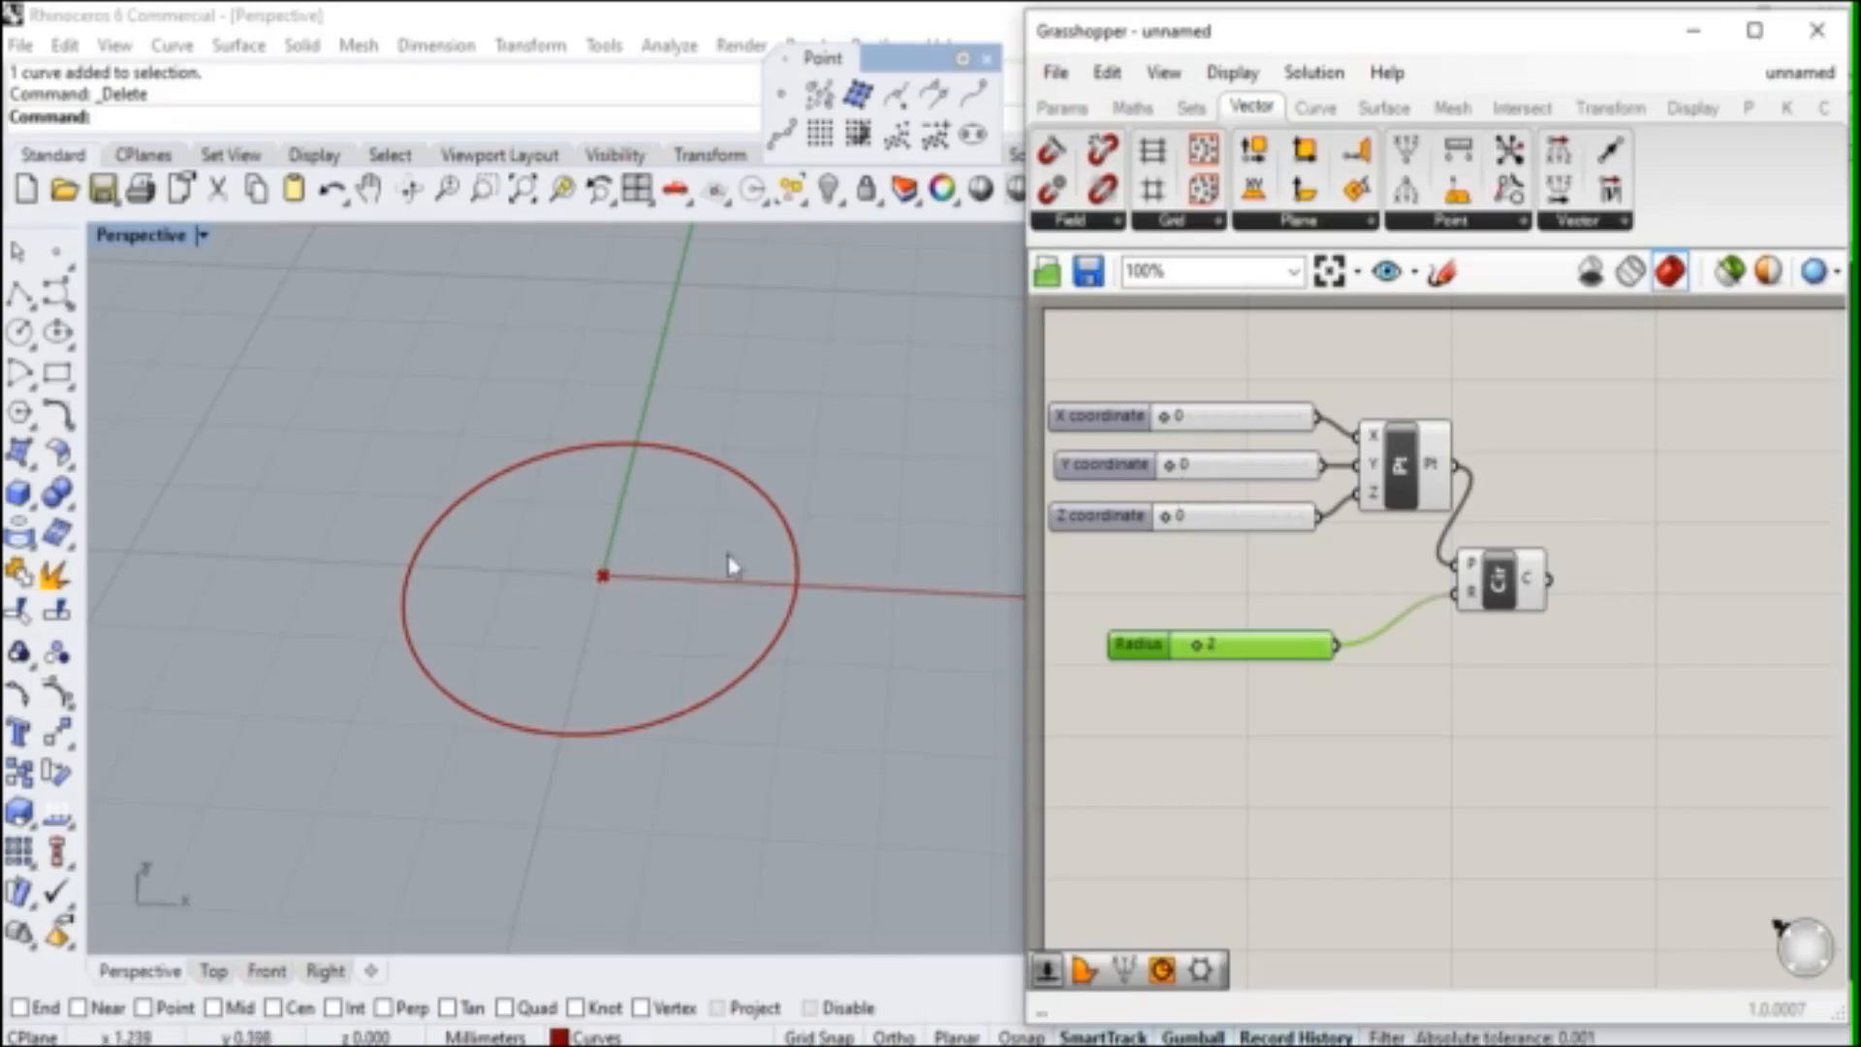
- Set the Z coordinate slider to 3 and the Radius slider to 3 to raise and enlarge the circle
right_click_drag(739, 693, 686, 681)
scroll(652, 742, "down", 8)
scroll(649, 625, "up", 2)
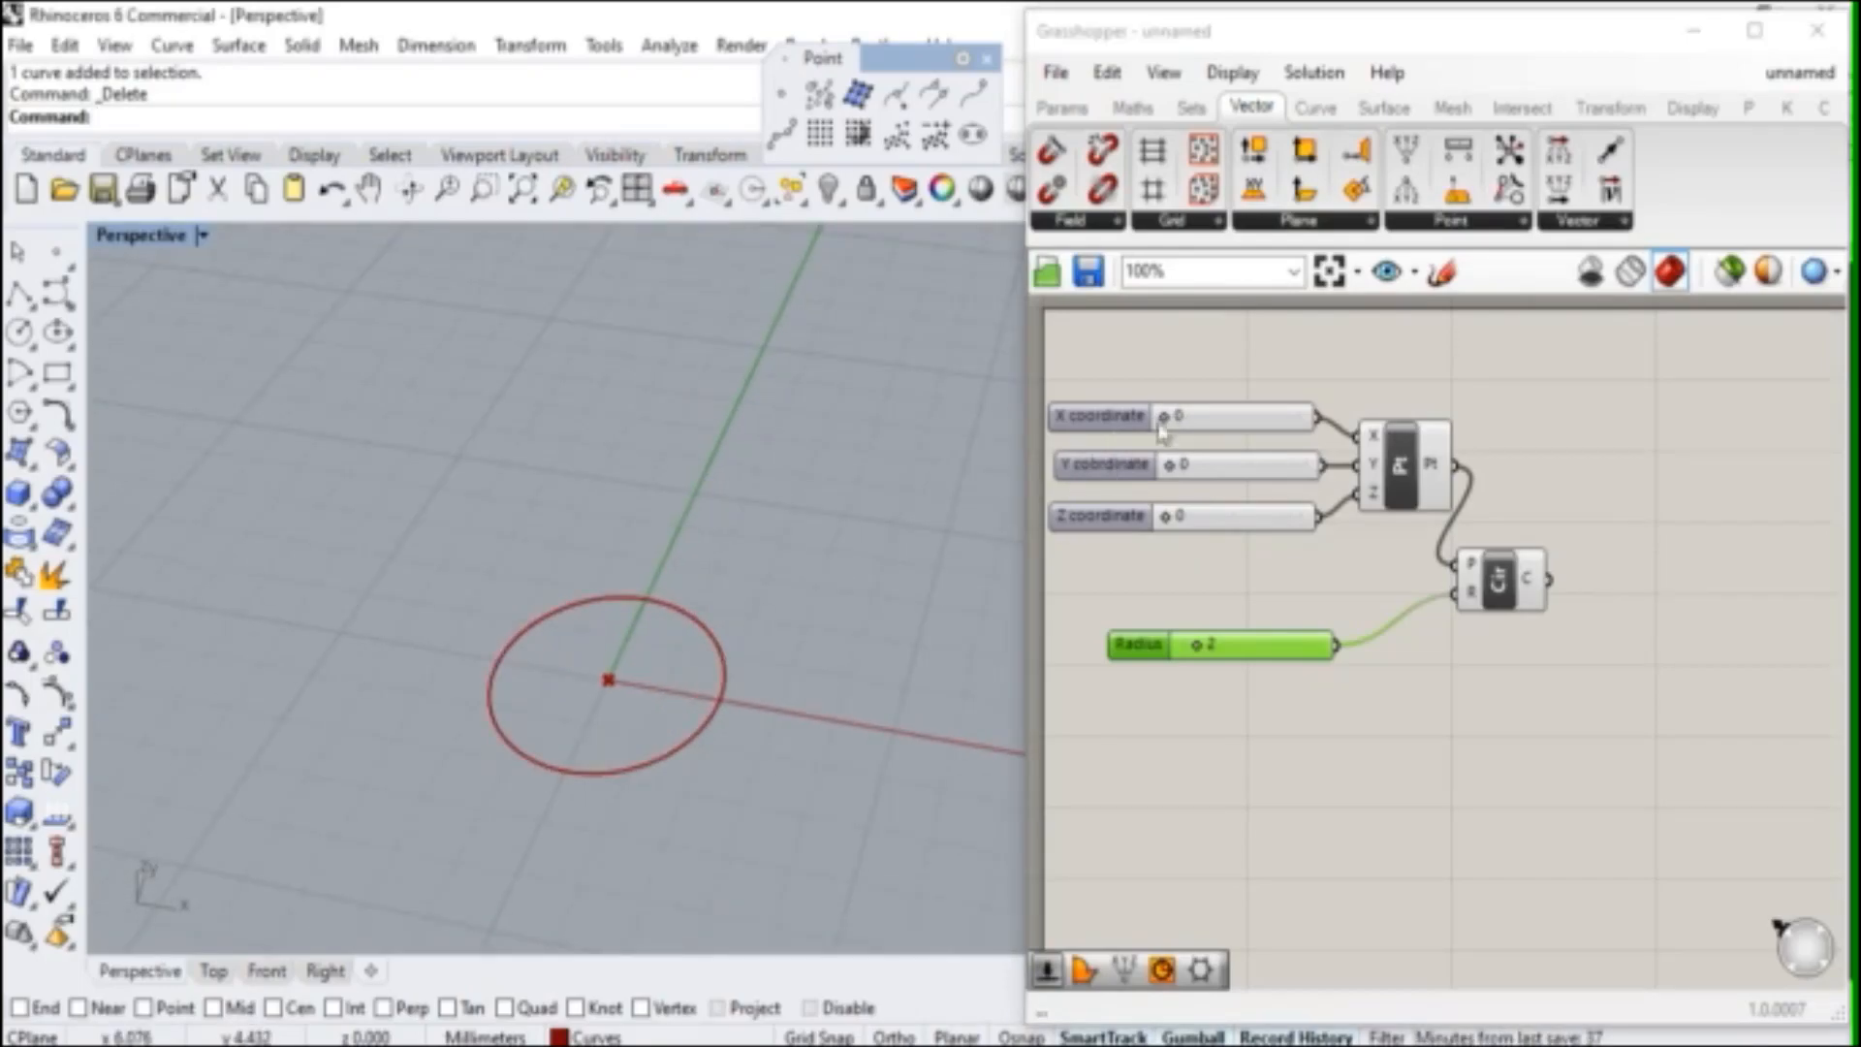
left_click_drag(1167, 416, 1173, 521)
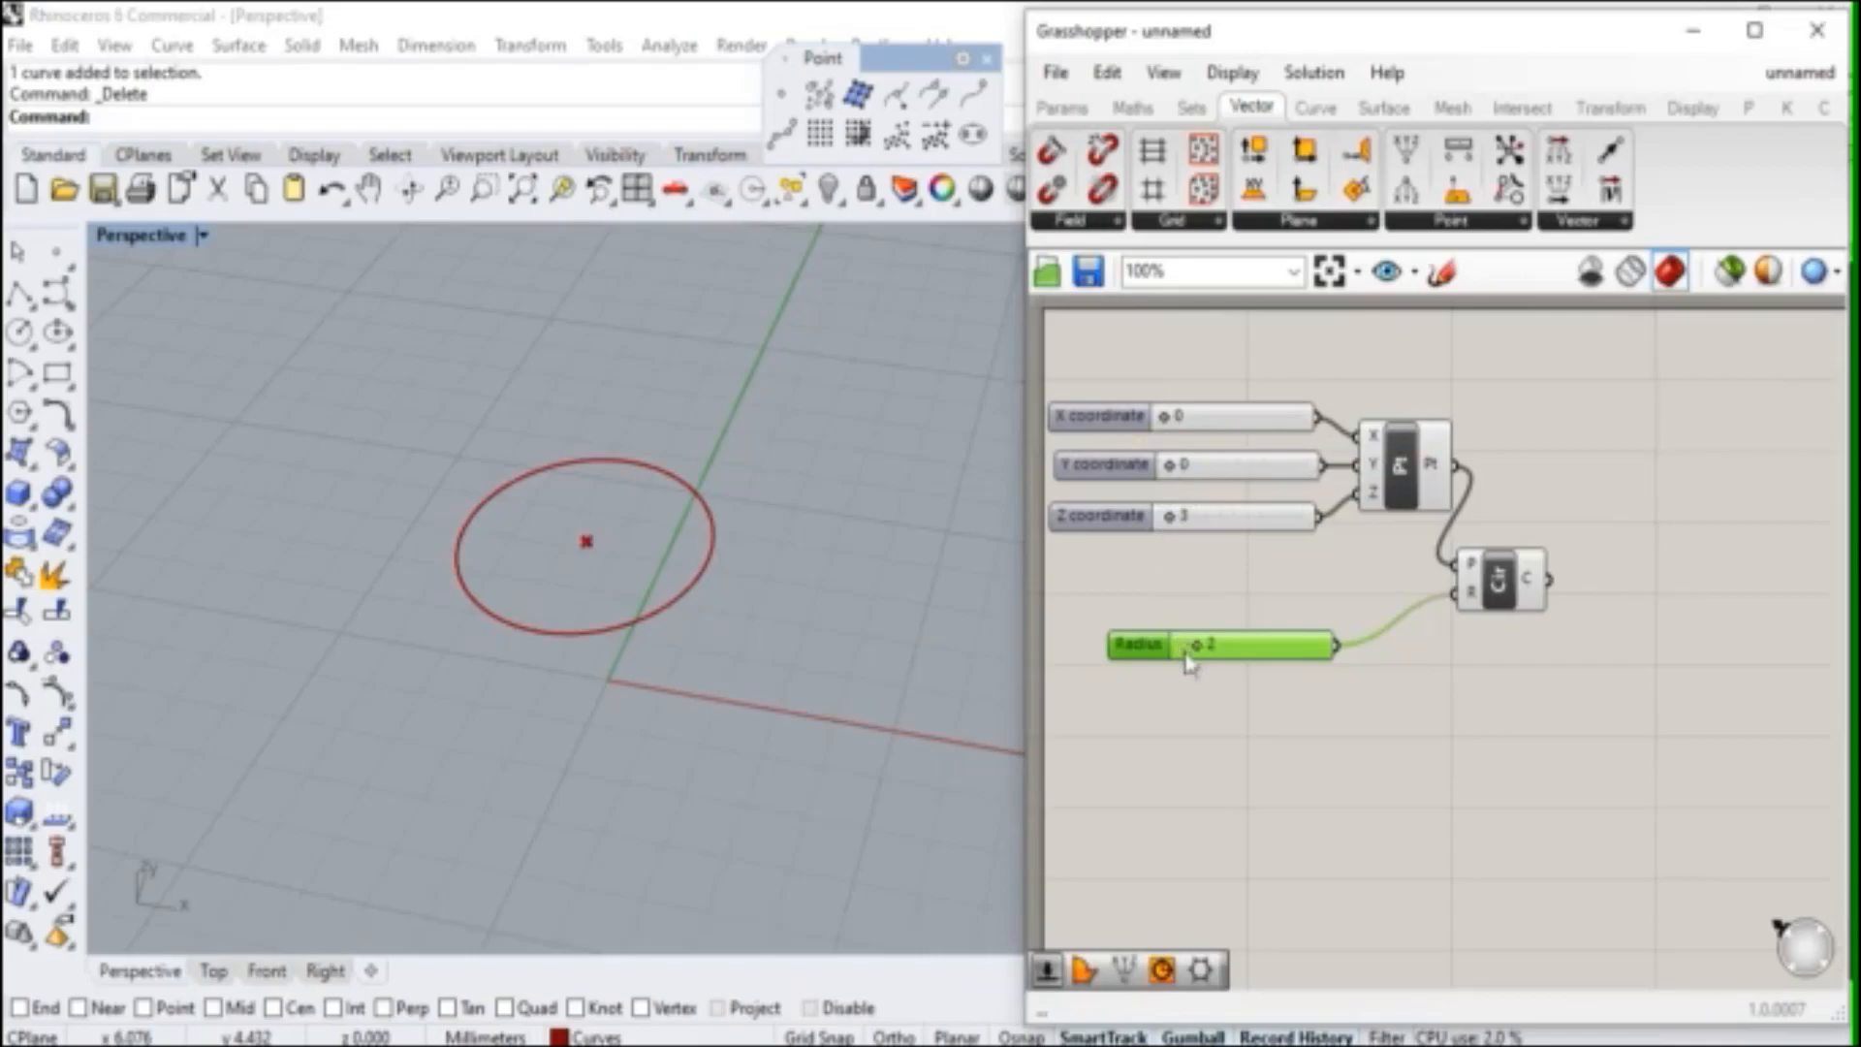
mouse_move(1204, 652)
left_mouse_down()
mouse_move(1238, 657)
mouse_move(1198, 650)
mouse_move(1214, 650)
left_mouse_up()
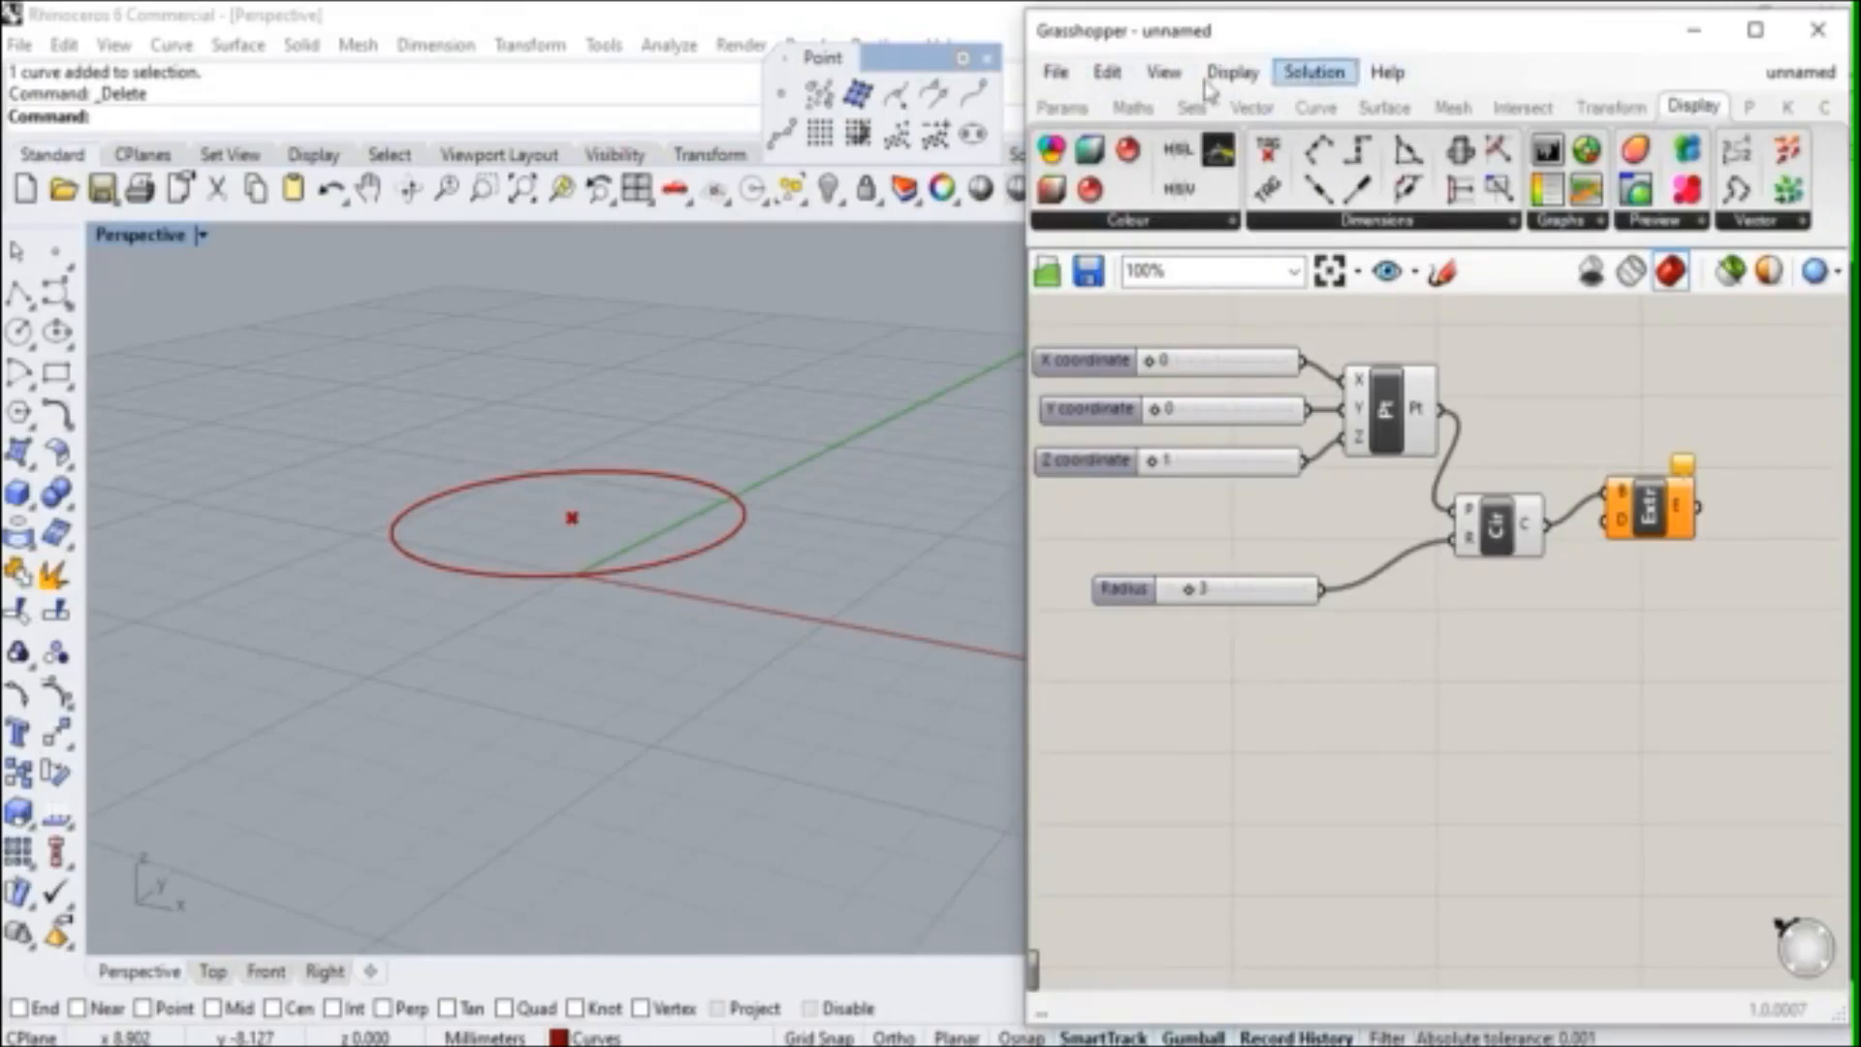
- Look through Grasshopper's file, editing, view, preview display, solution and help commands, including the supplied tutorial files
left_click(1050, 75)
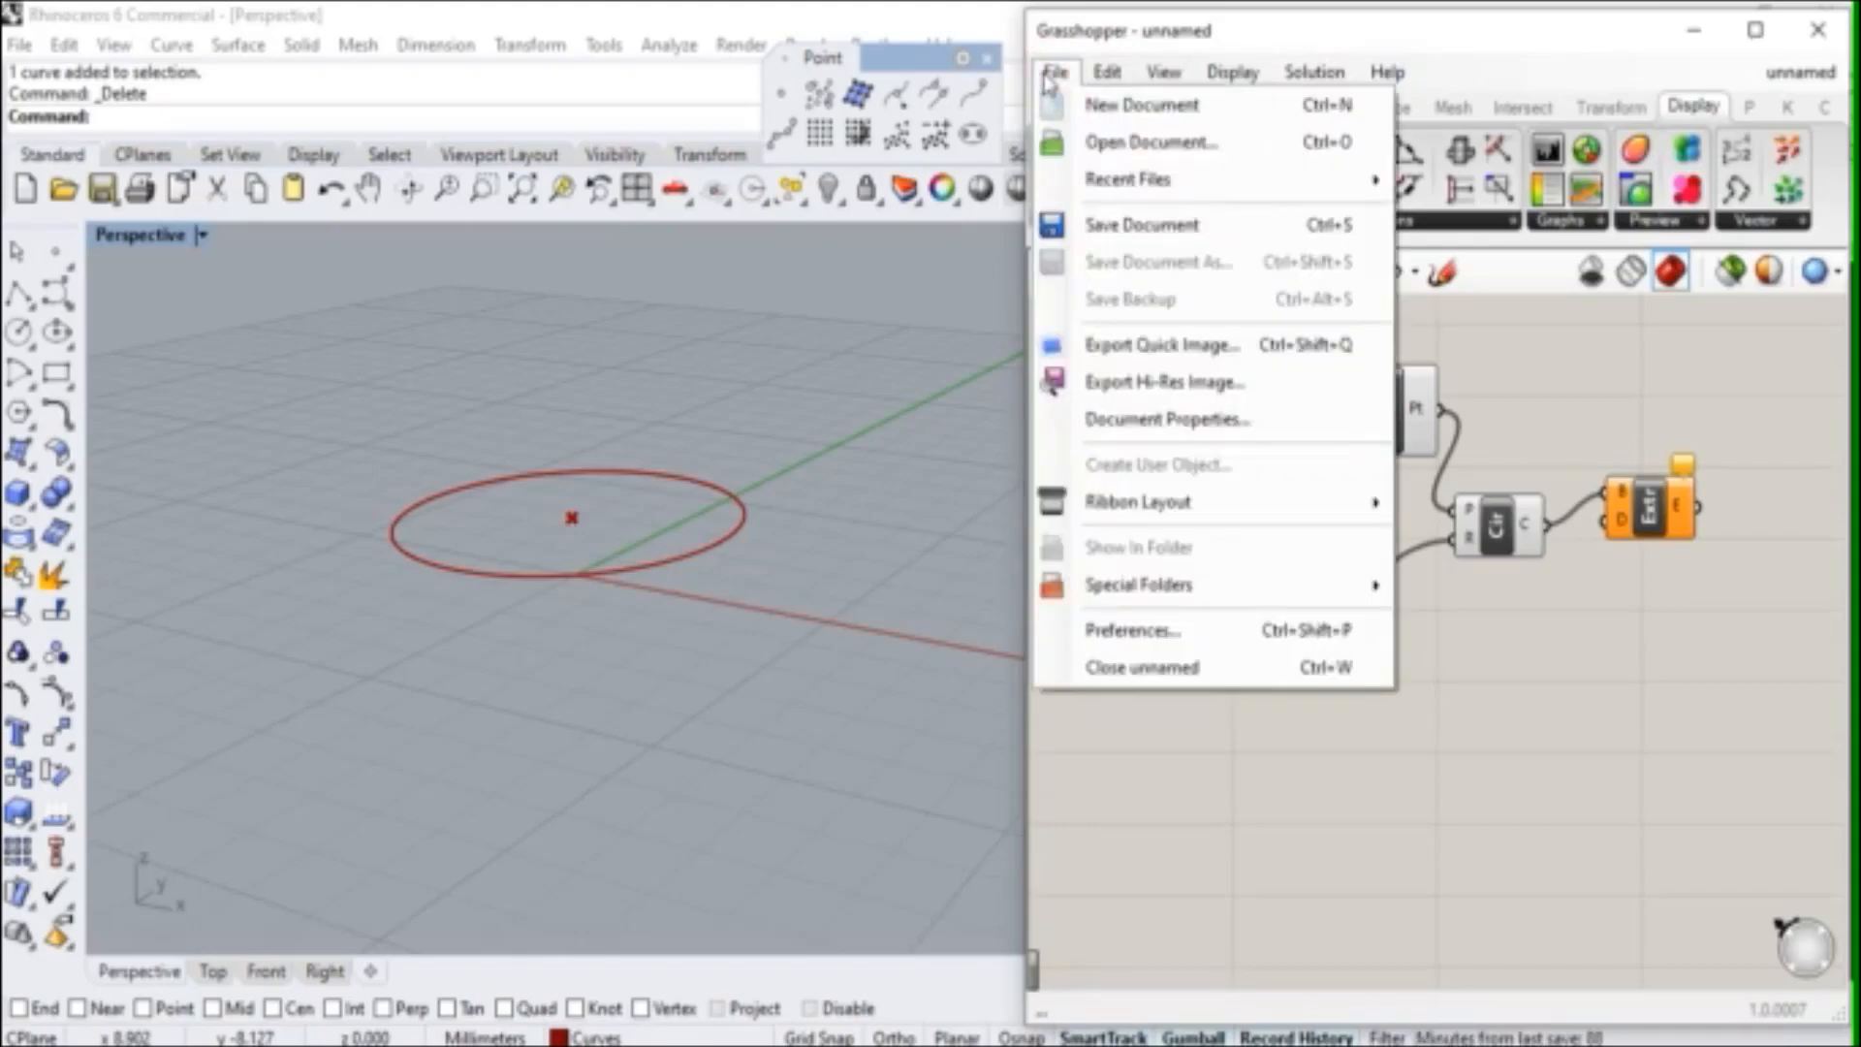
left_click(1055, 74)
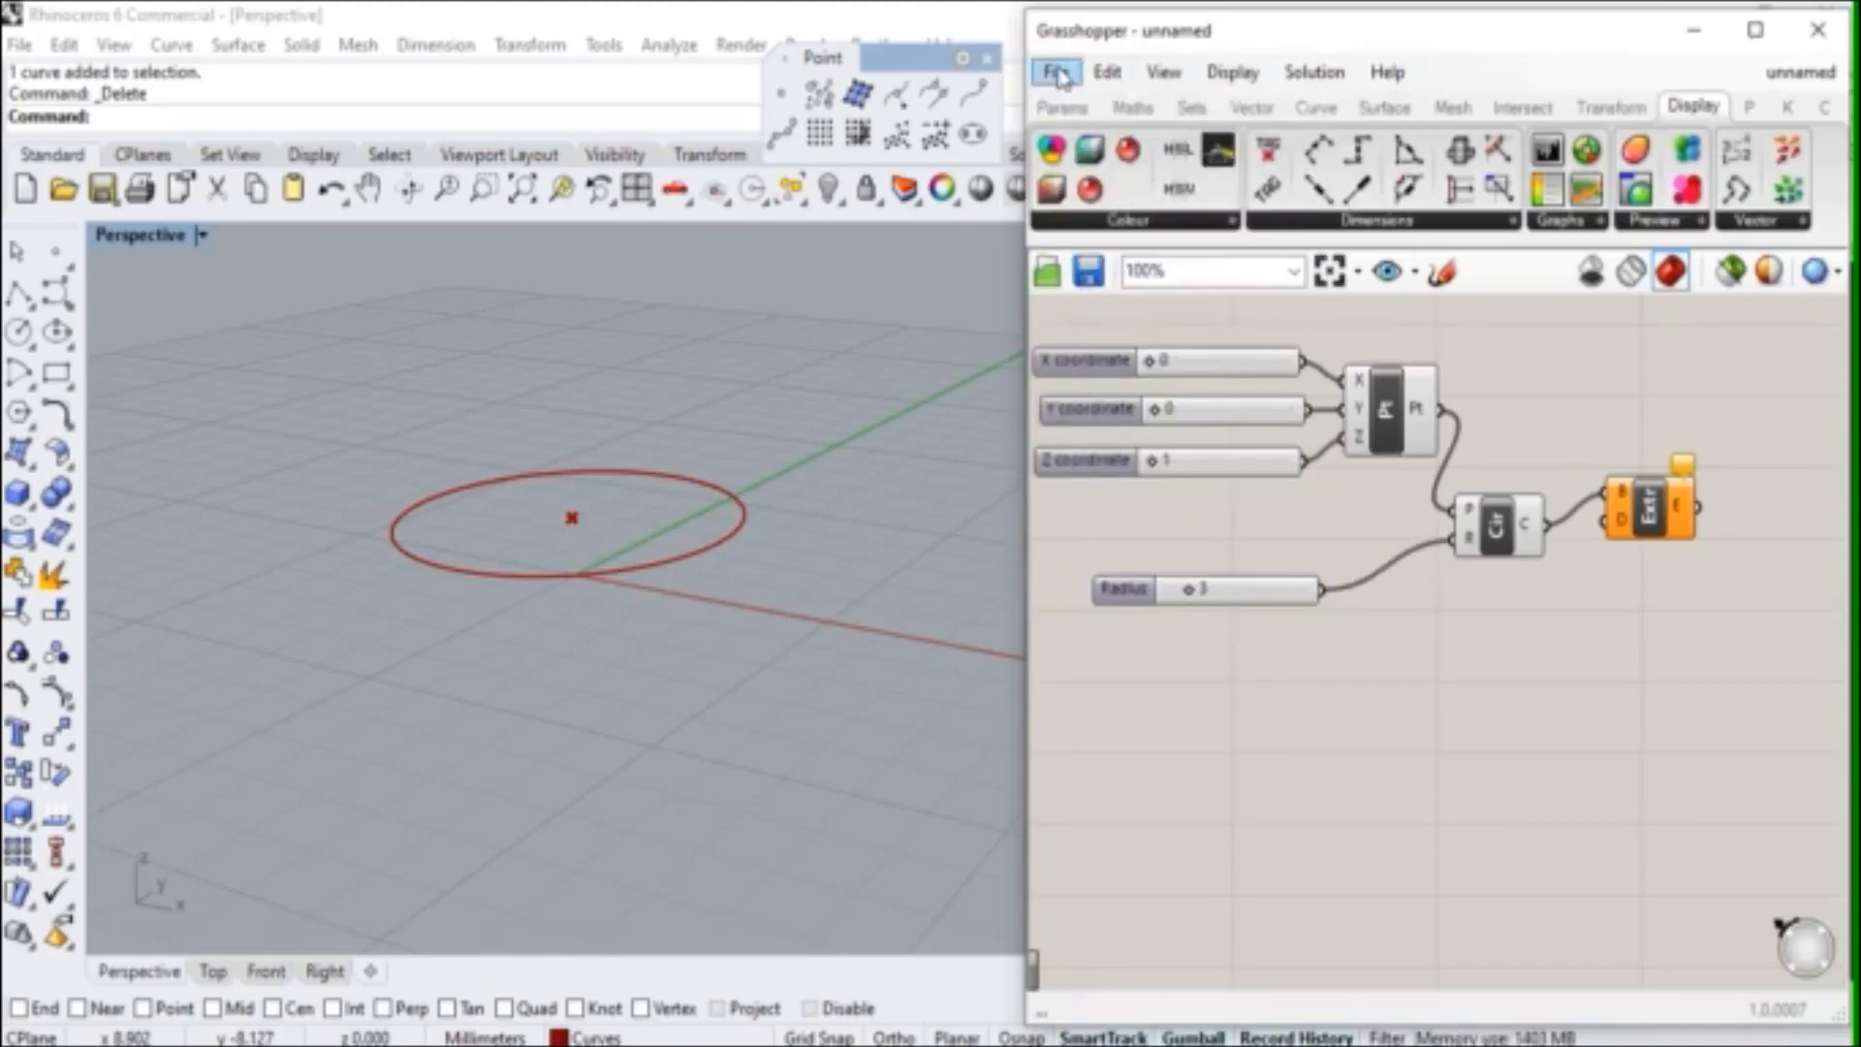
left_click(1057, 74)
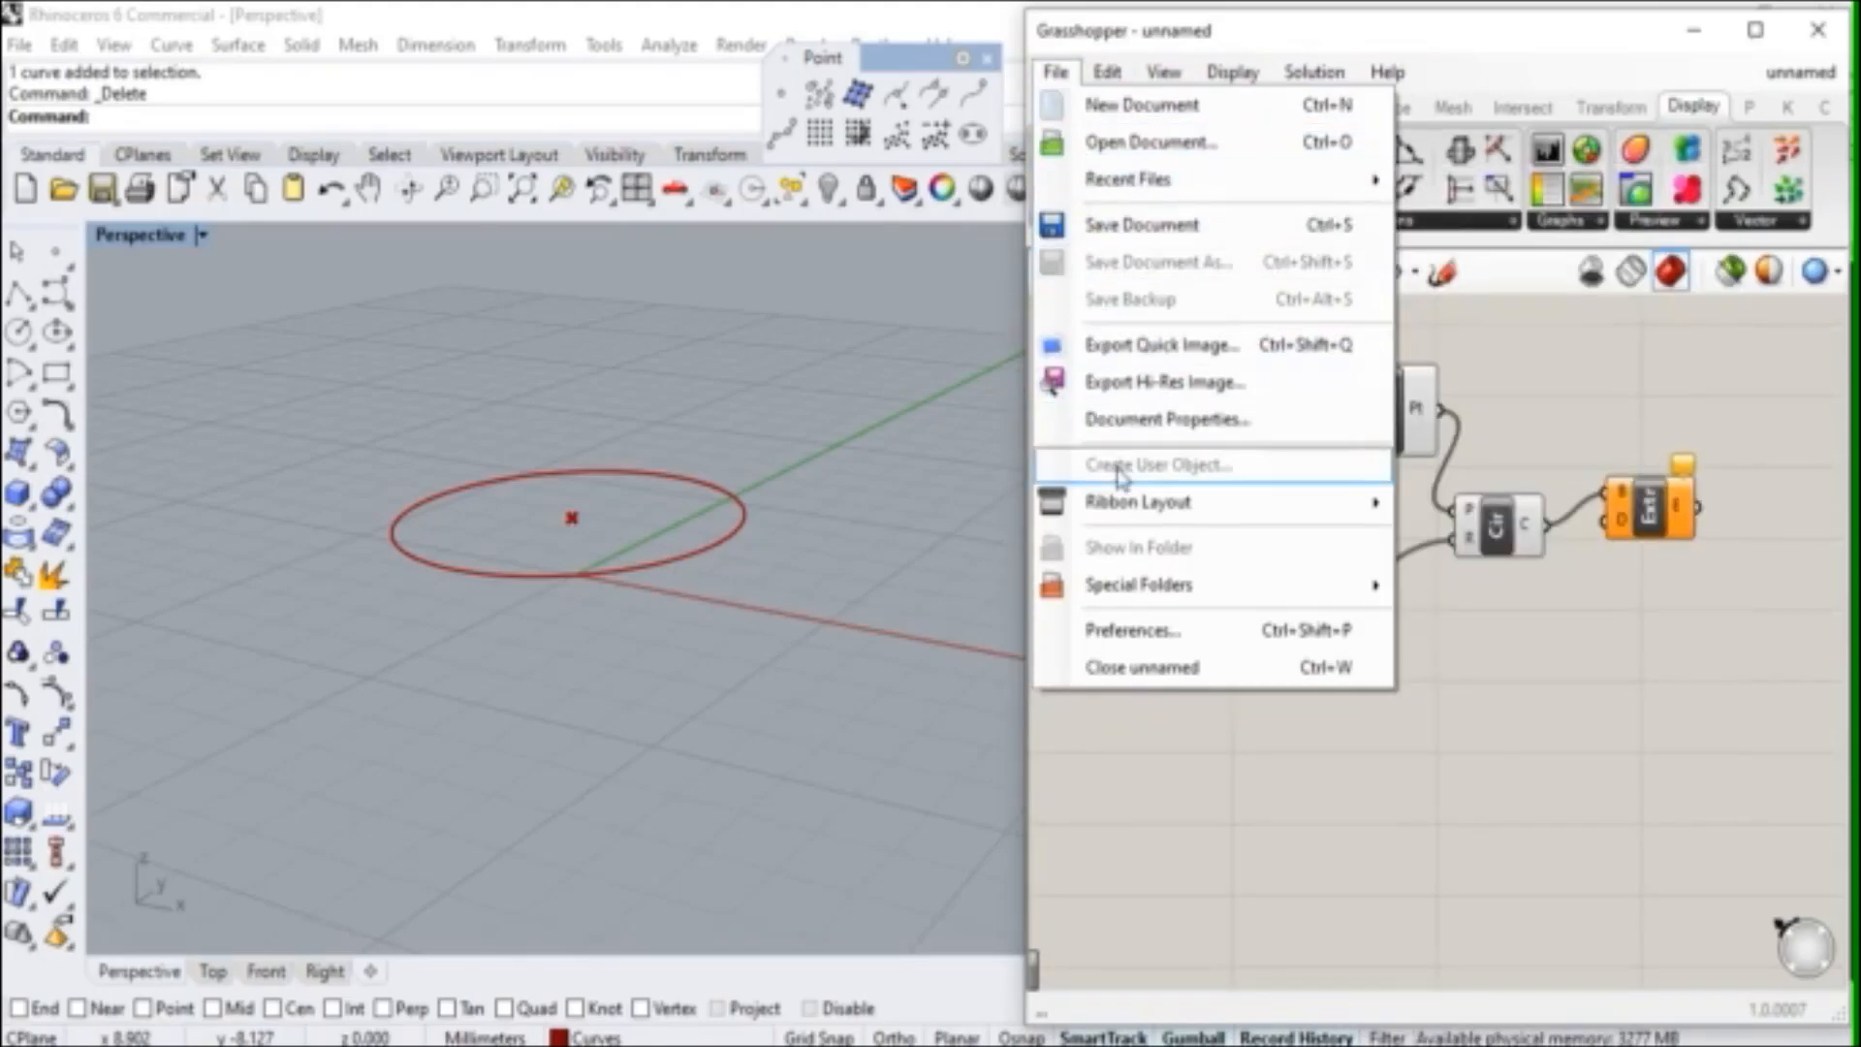
left_click(1109, 72)
left_click(1109, 73)
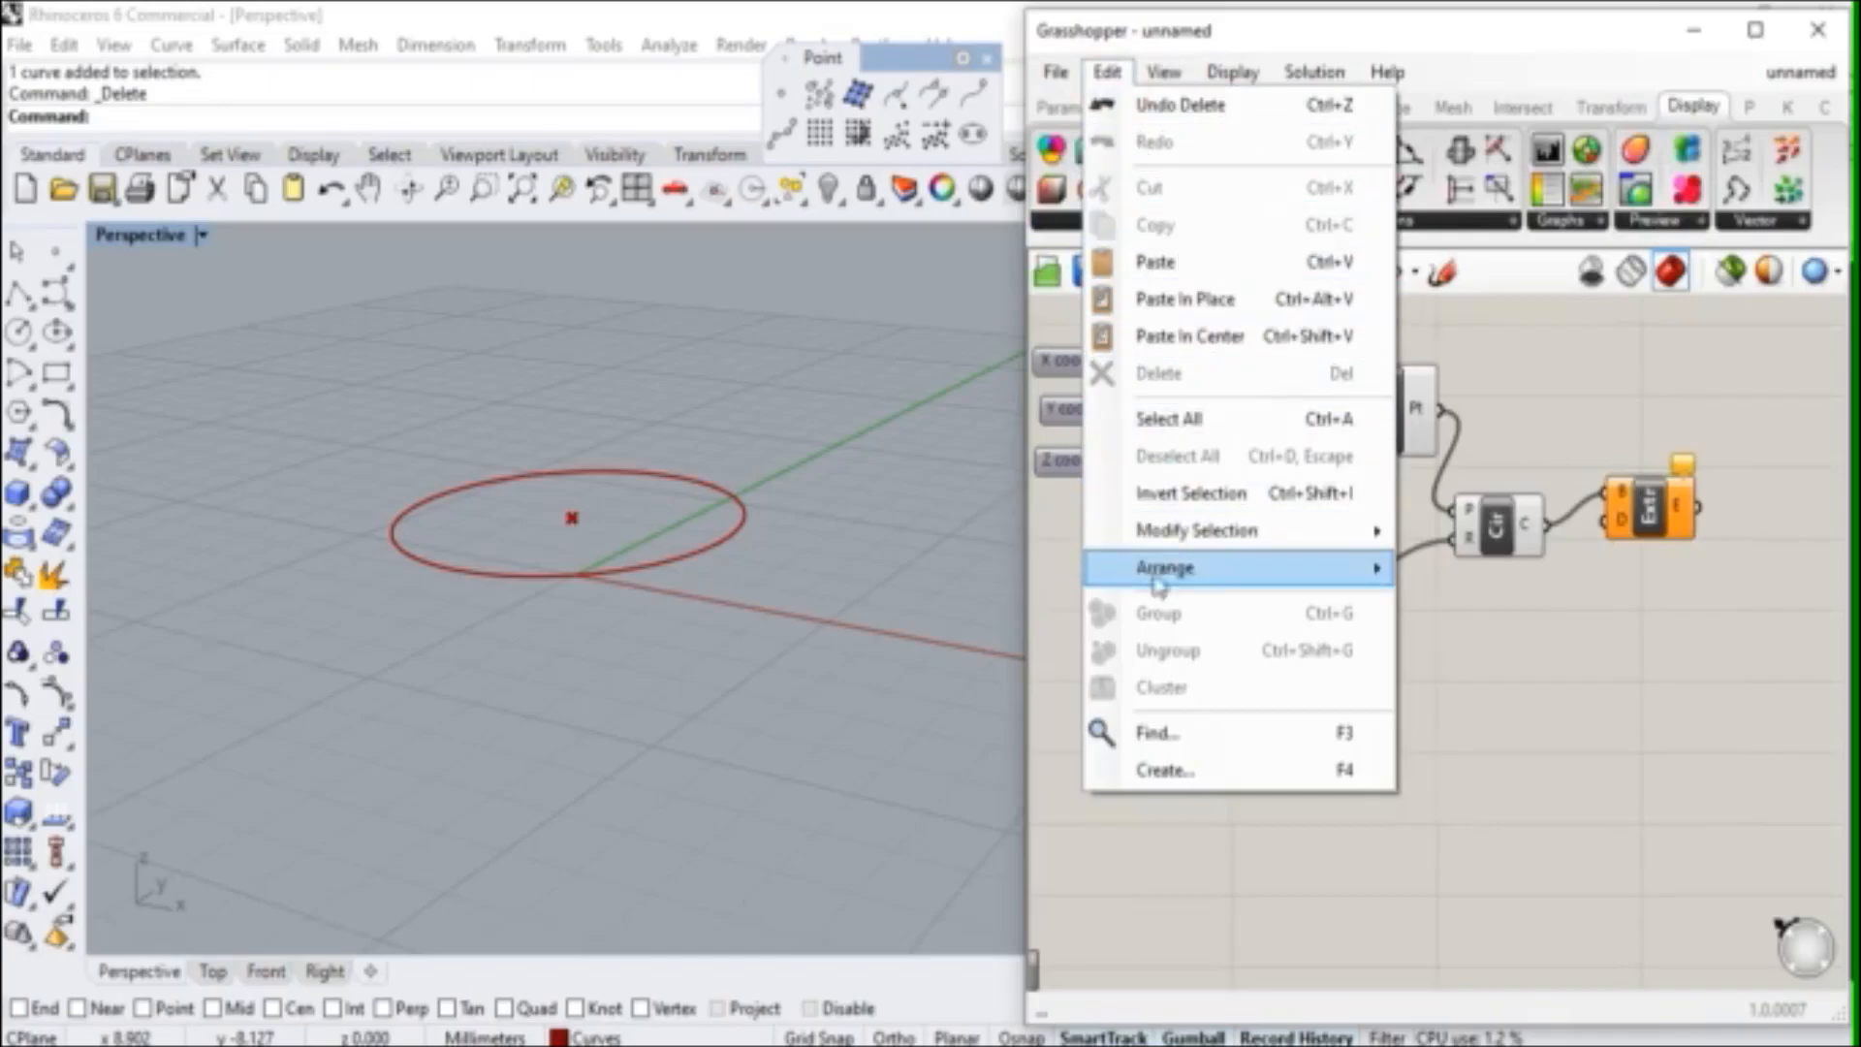
mouse_move(1165, 77)
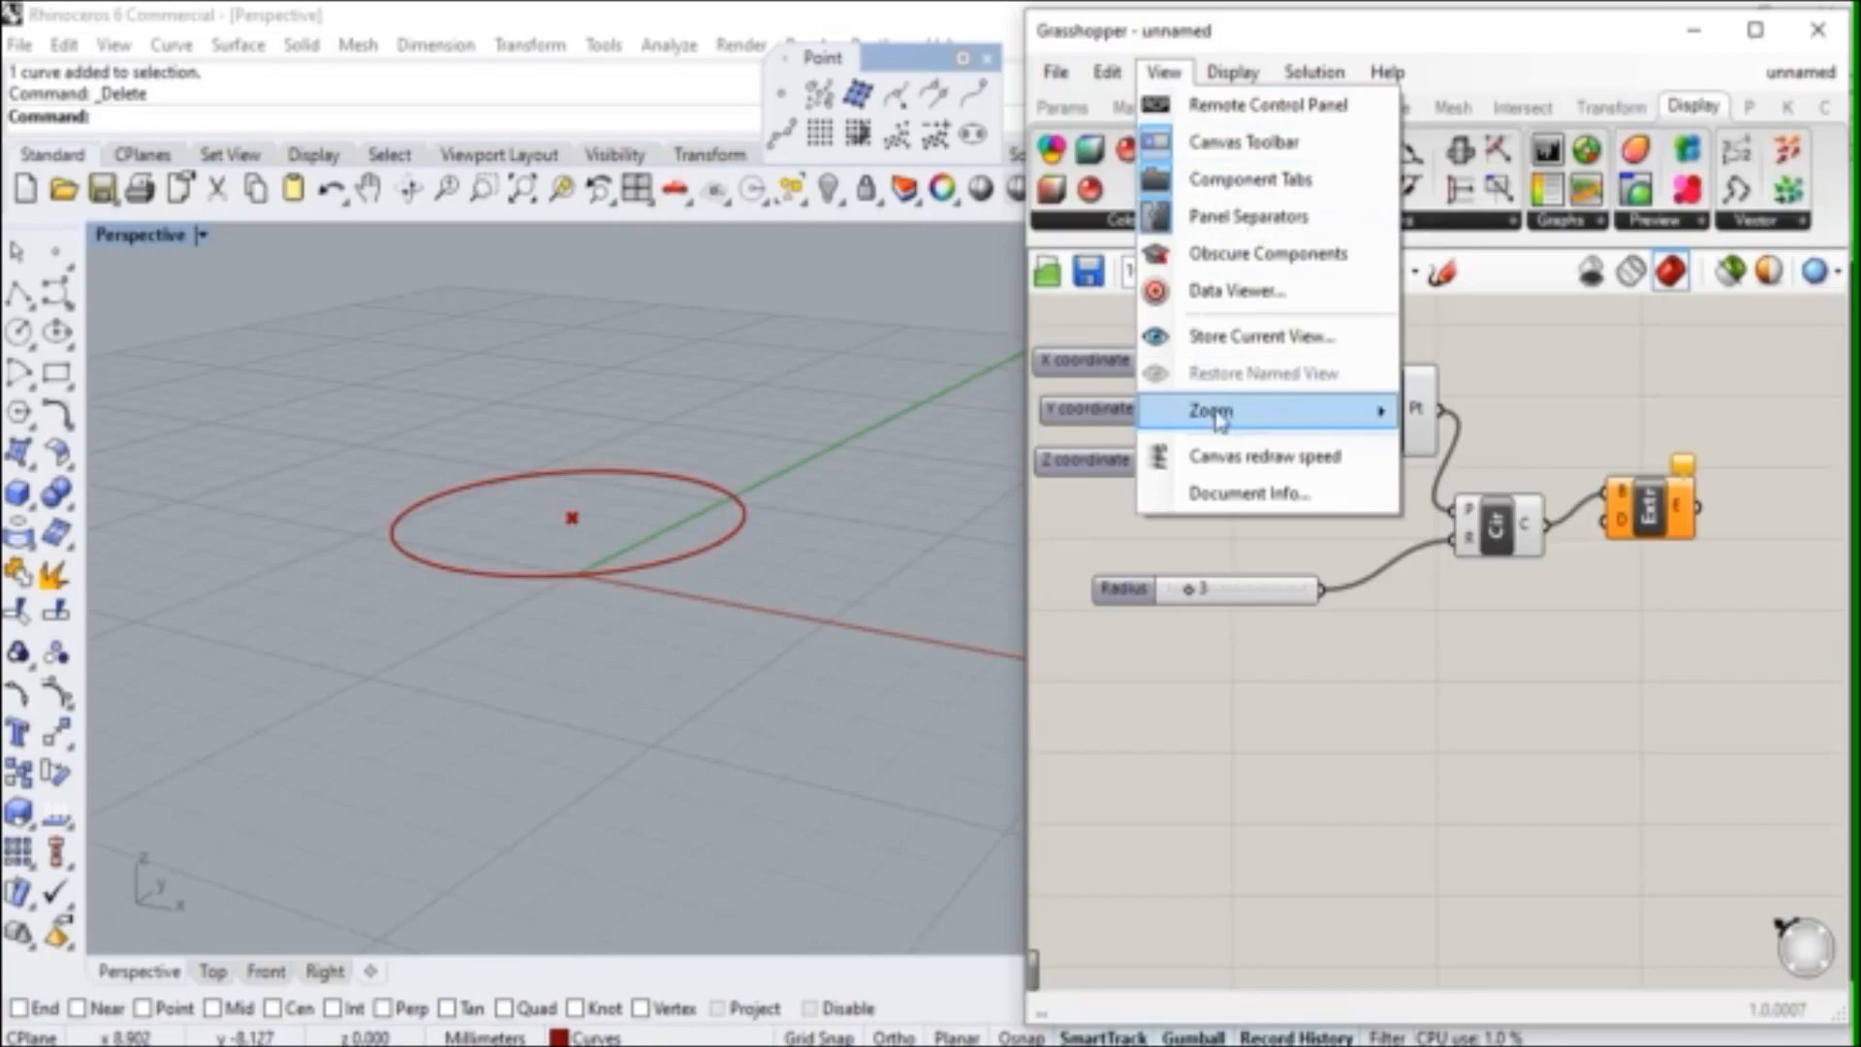
mouse_move(1229, 85)
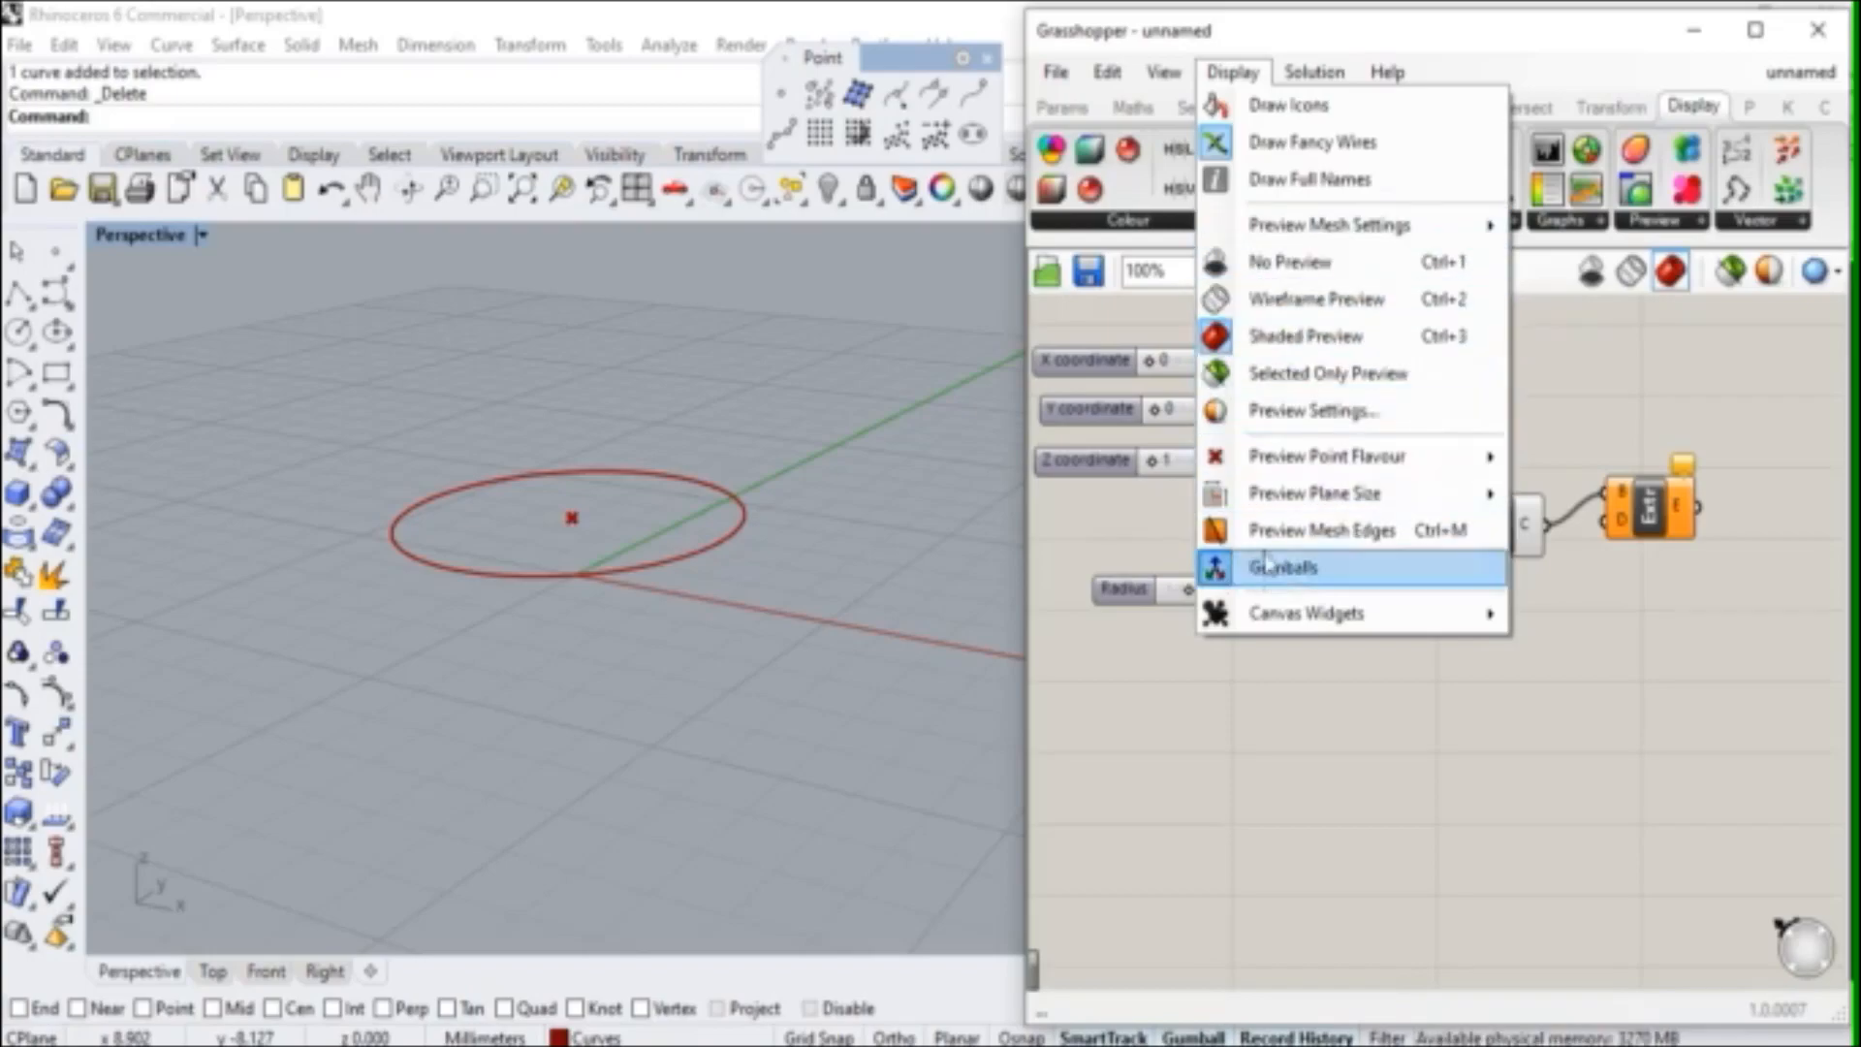
mouse_move(1316, 85)
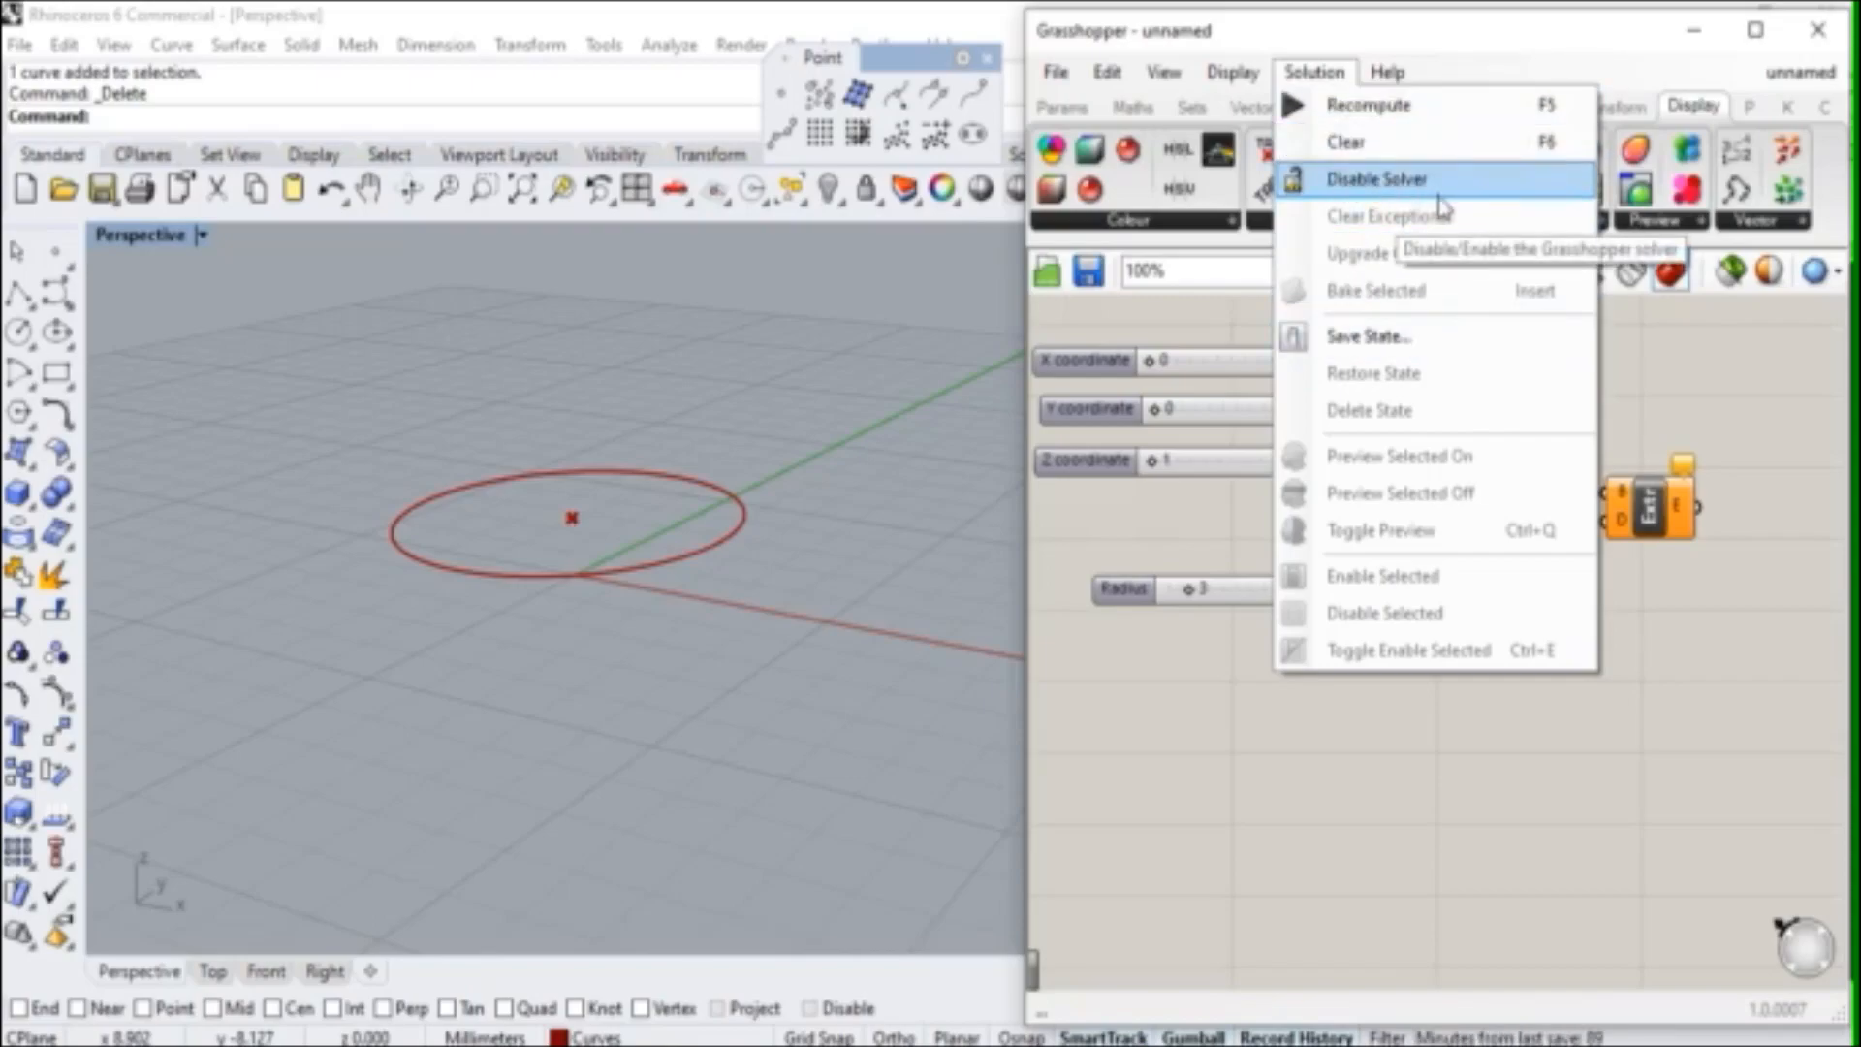
left_click(1386, 72)
mouse_move(1544, 119)
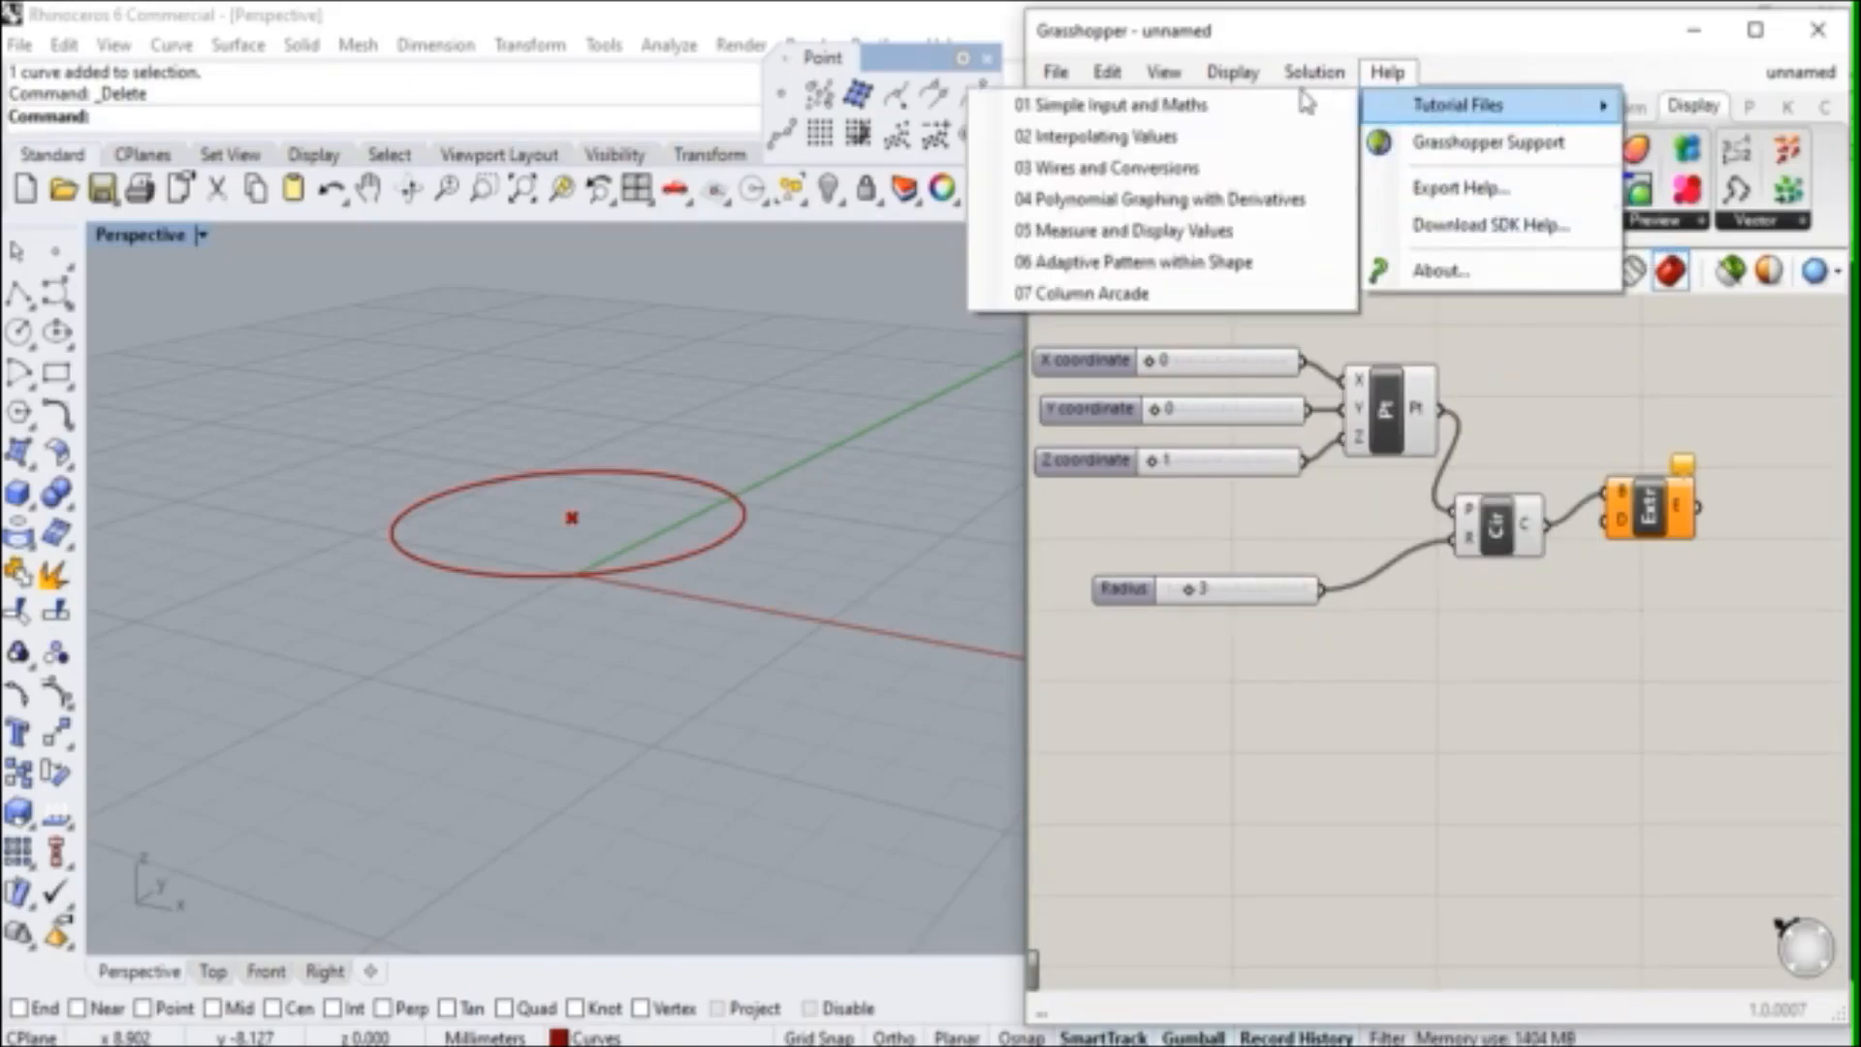
left_click(1515, 328)
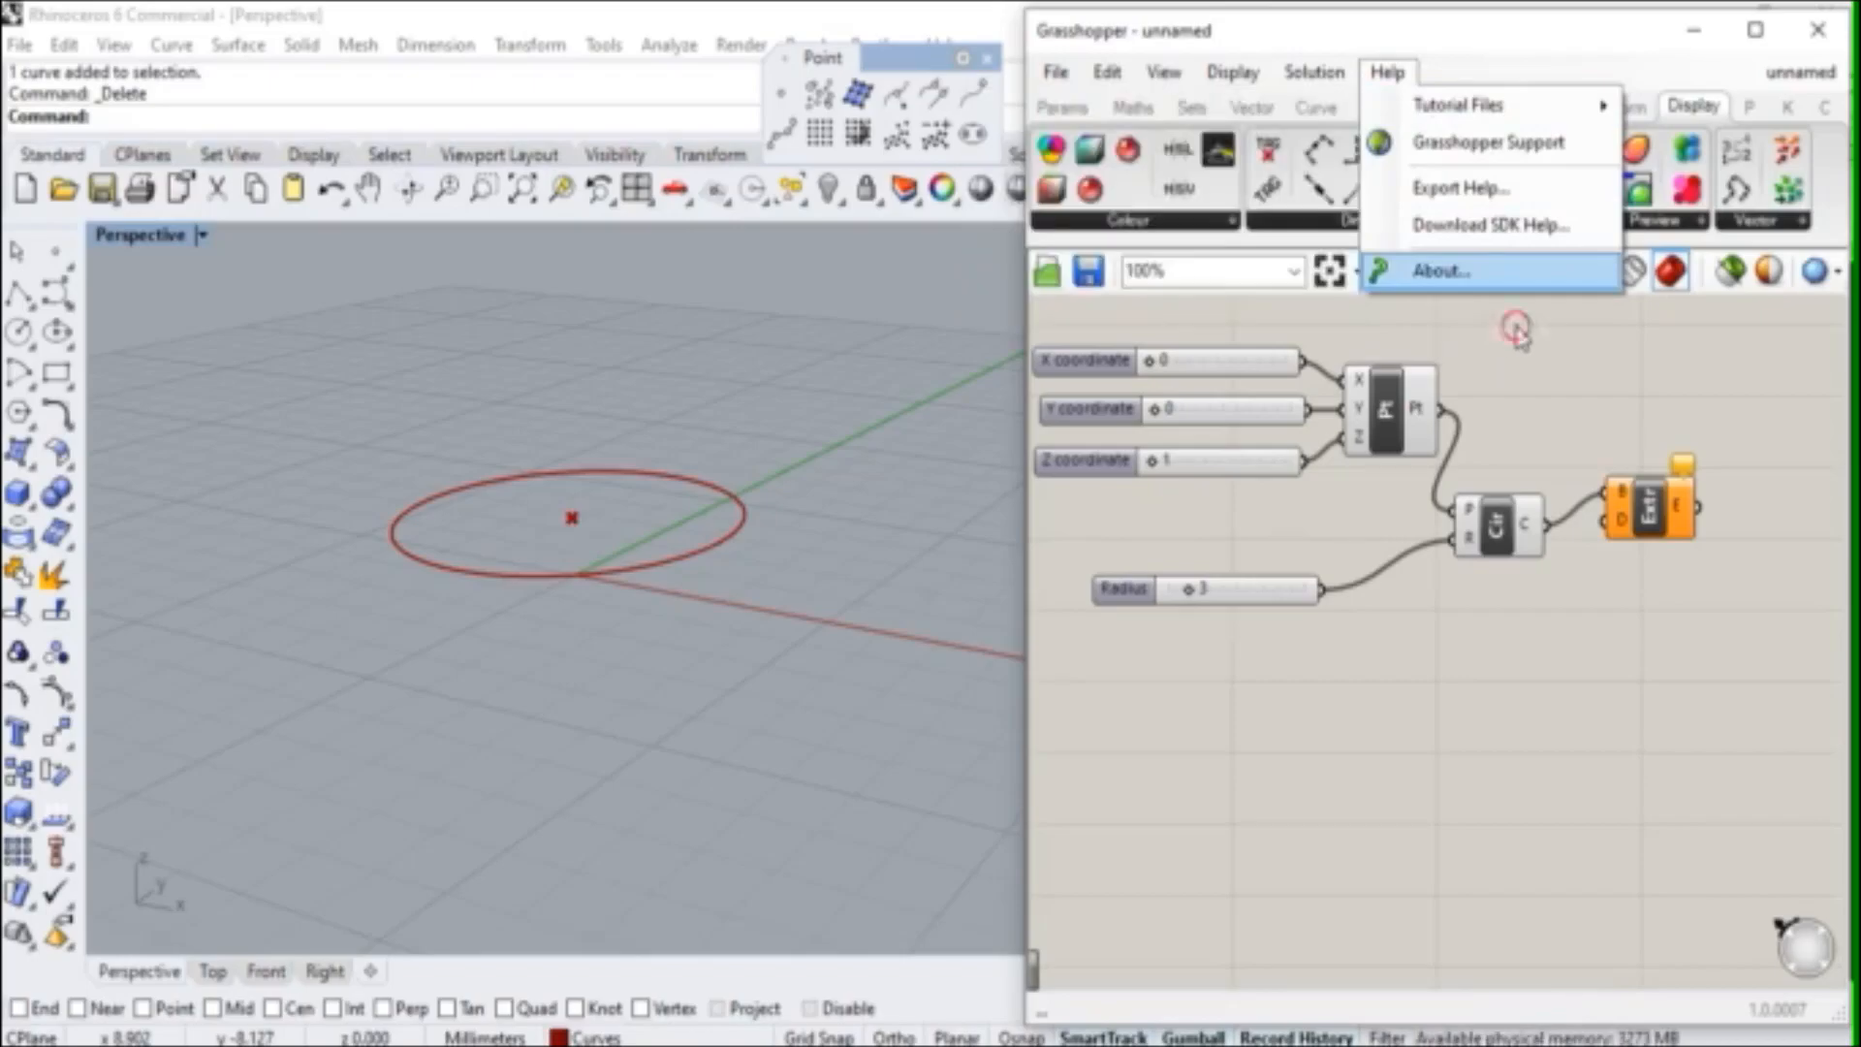
- Review the available components for Params, Maths, Sets, Vector and Curve operations
left_click_drag(1439, 45, 1388, 41)
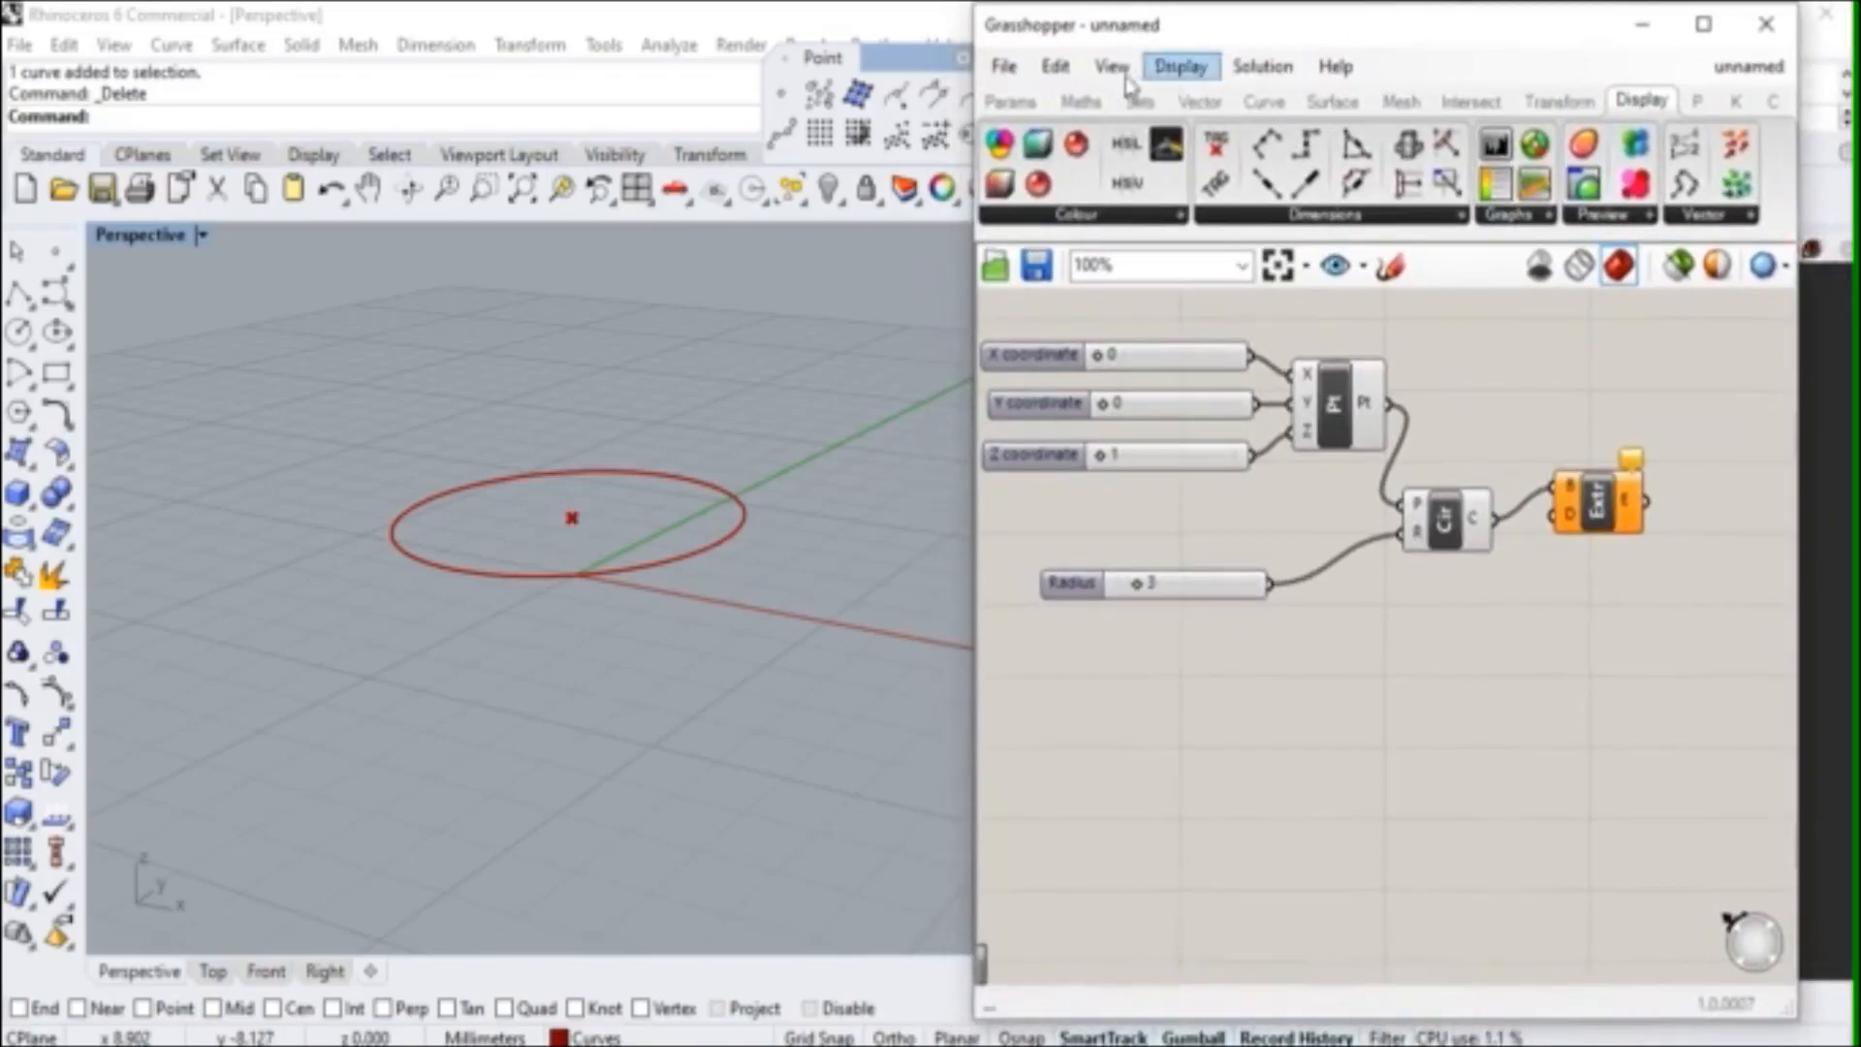
left_click(1031, 109)
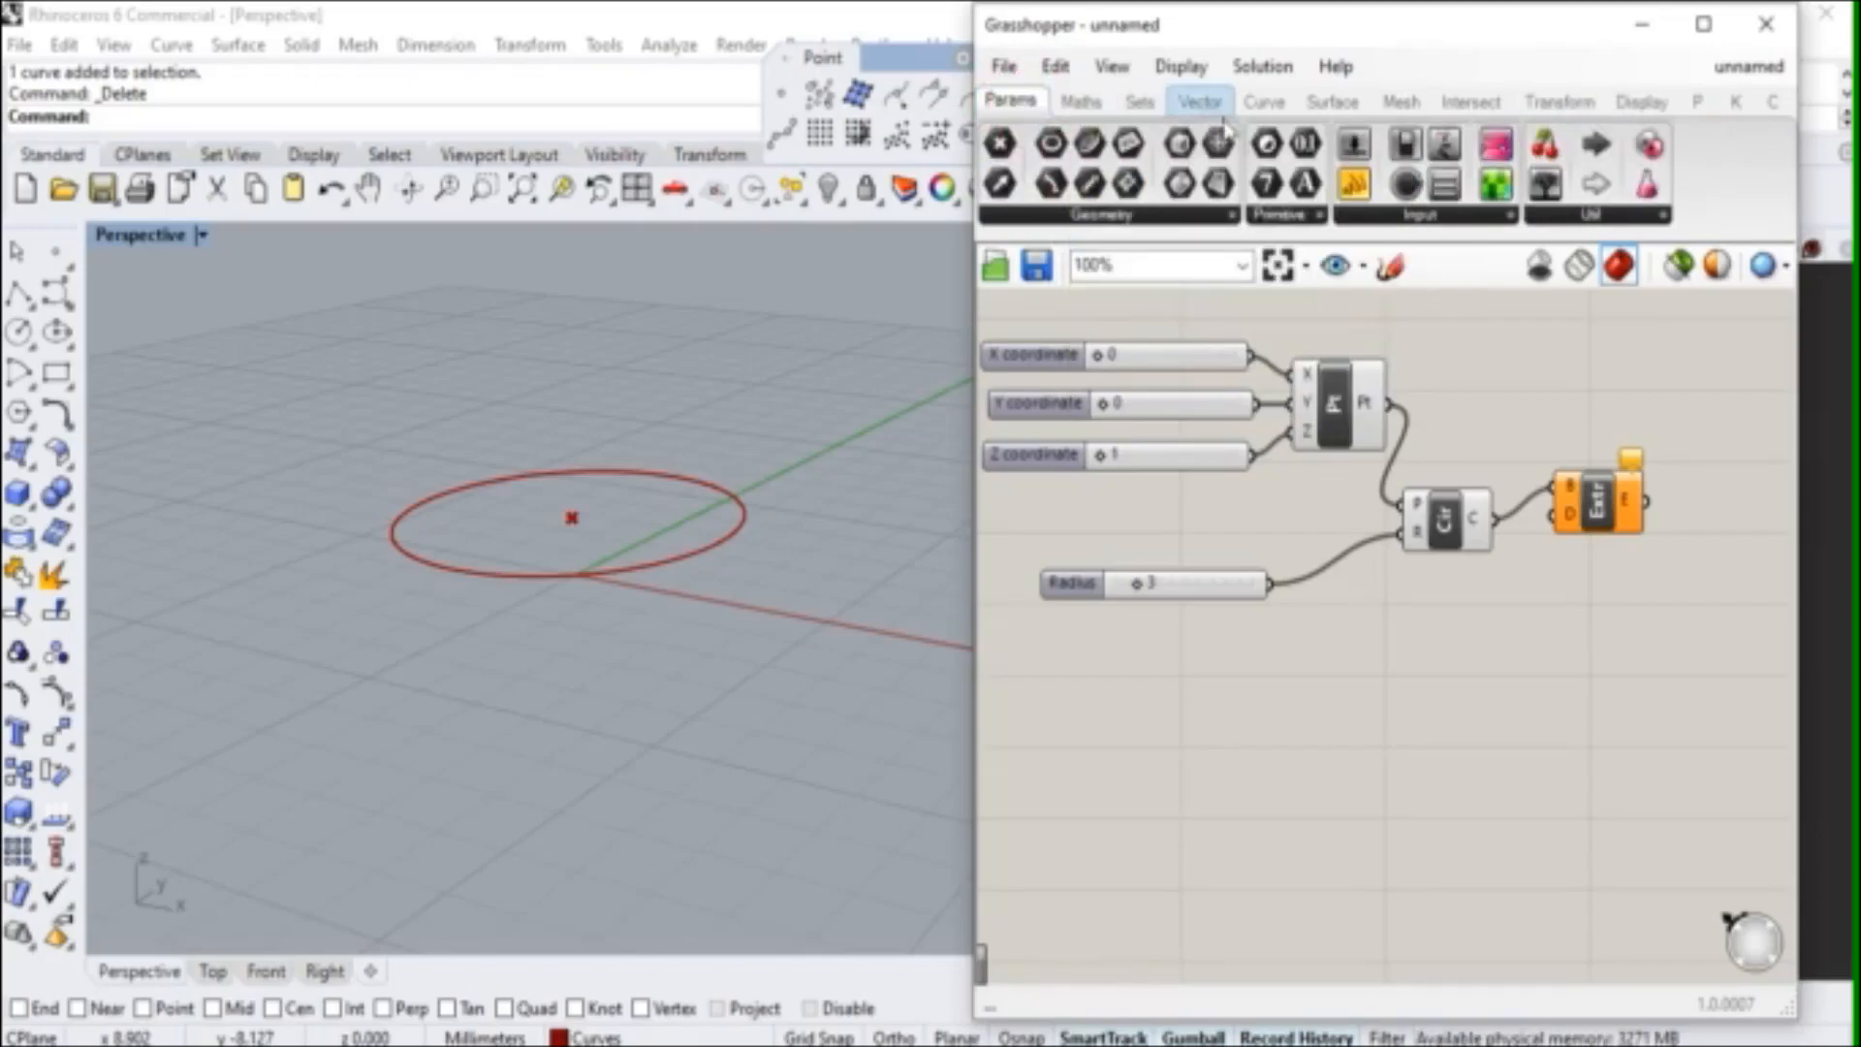
left_click(1076, 105)
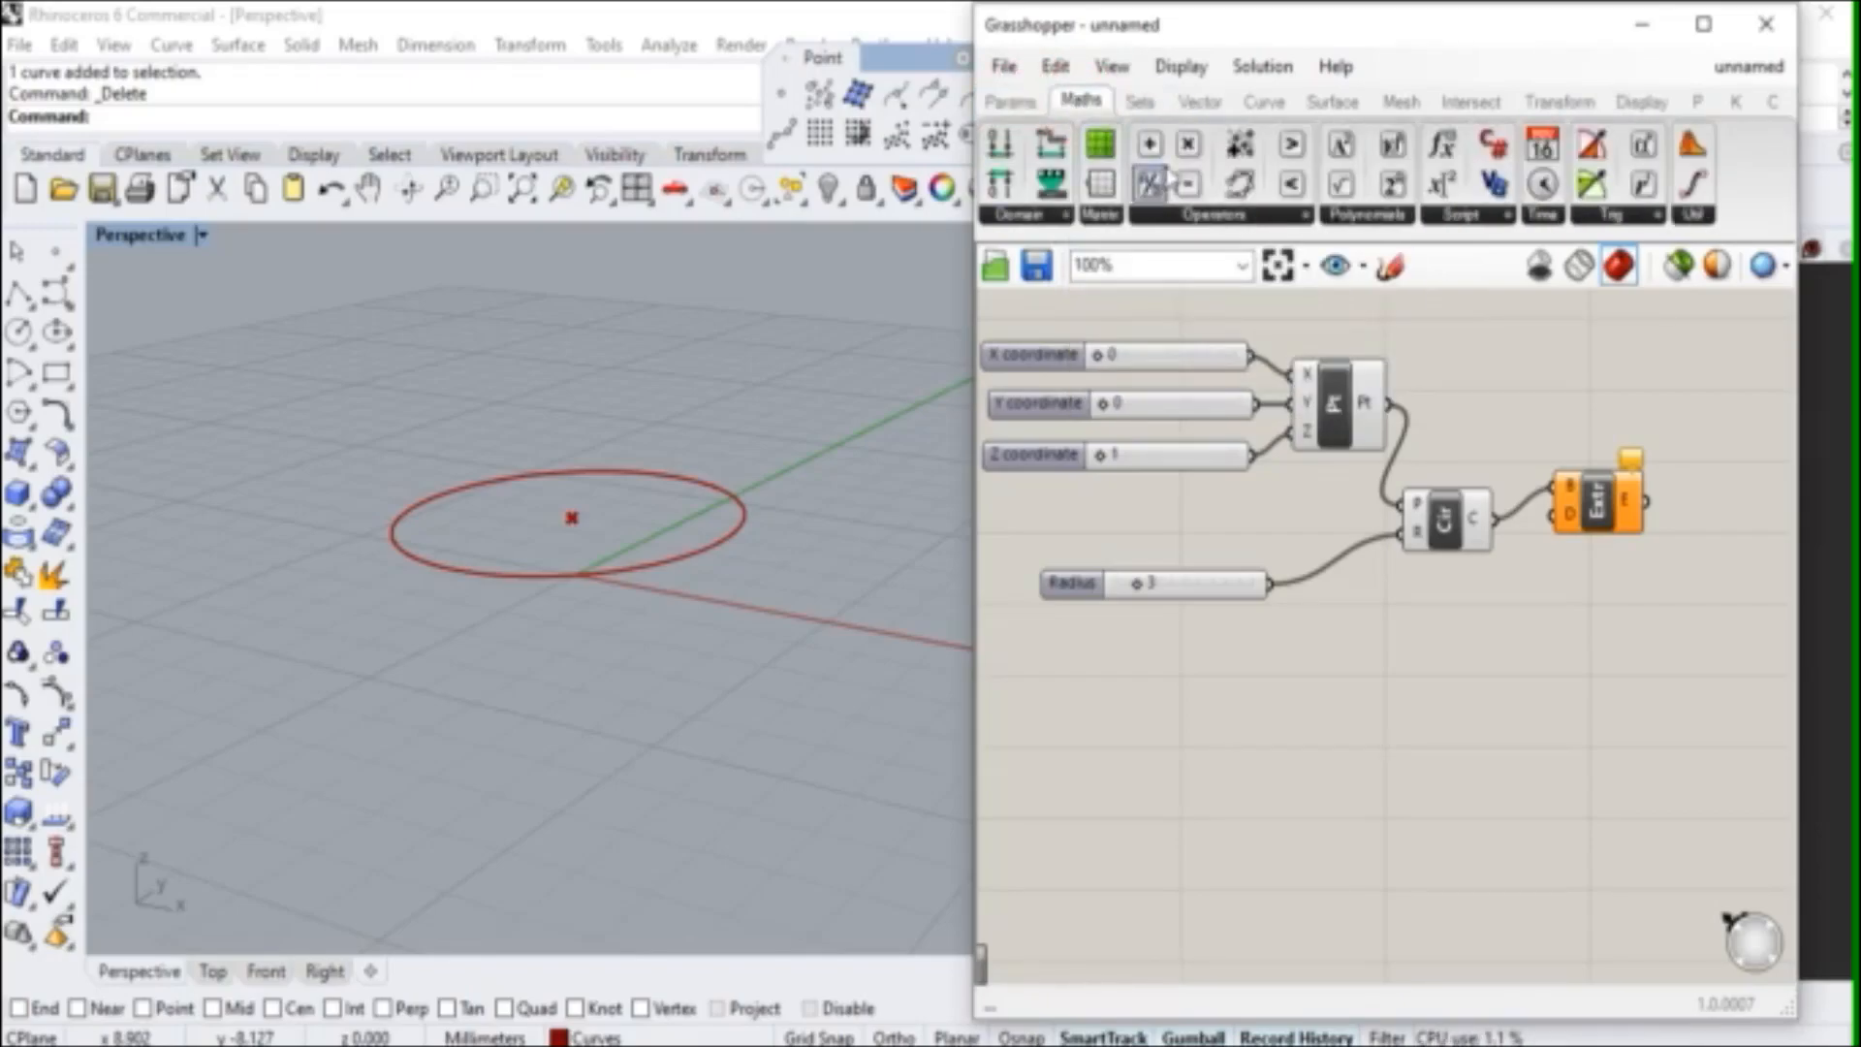
left_click(1140, 103)
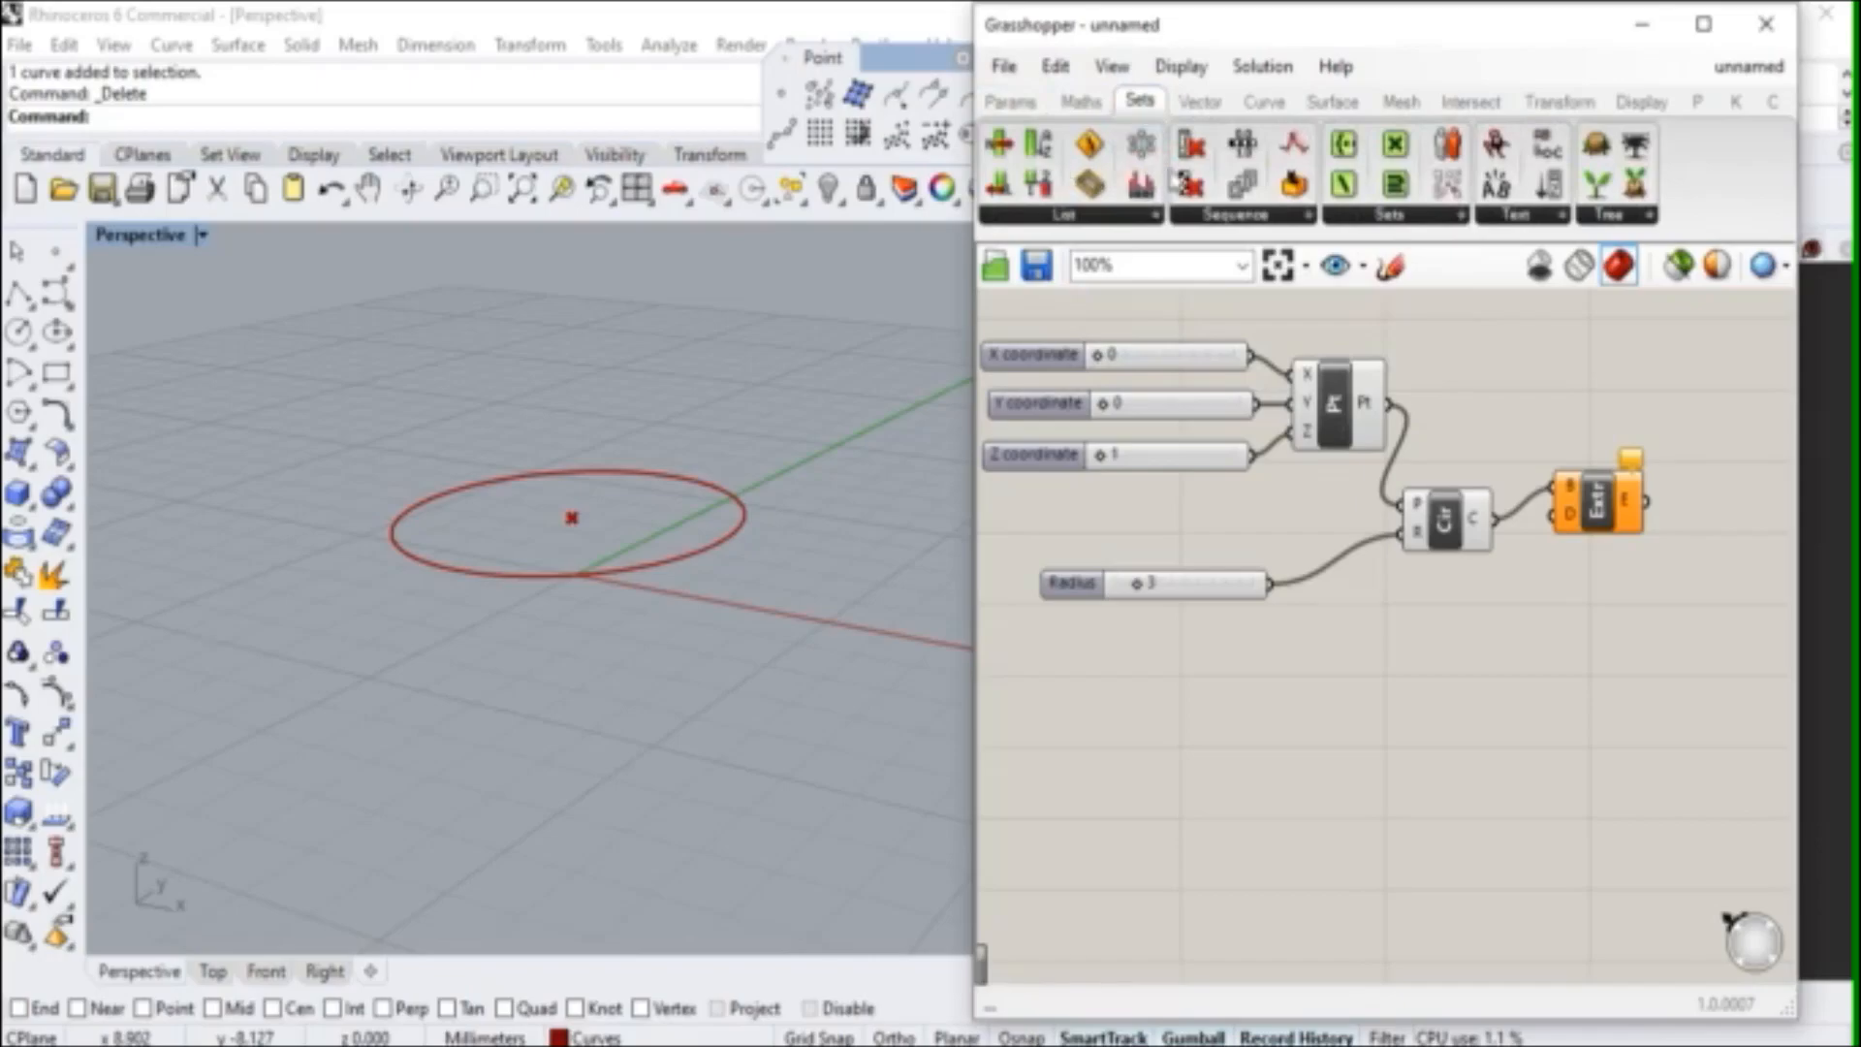
left_click(1200, 103)
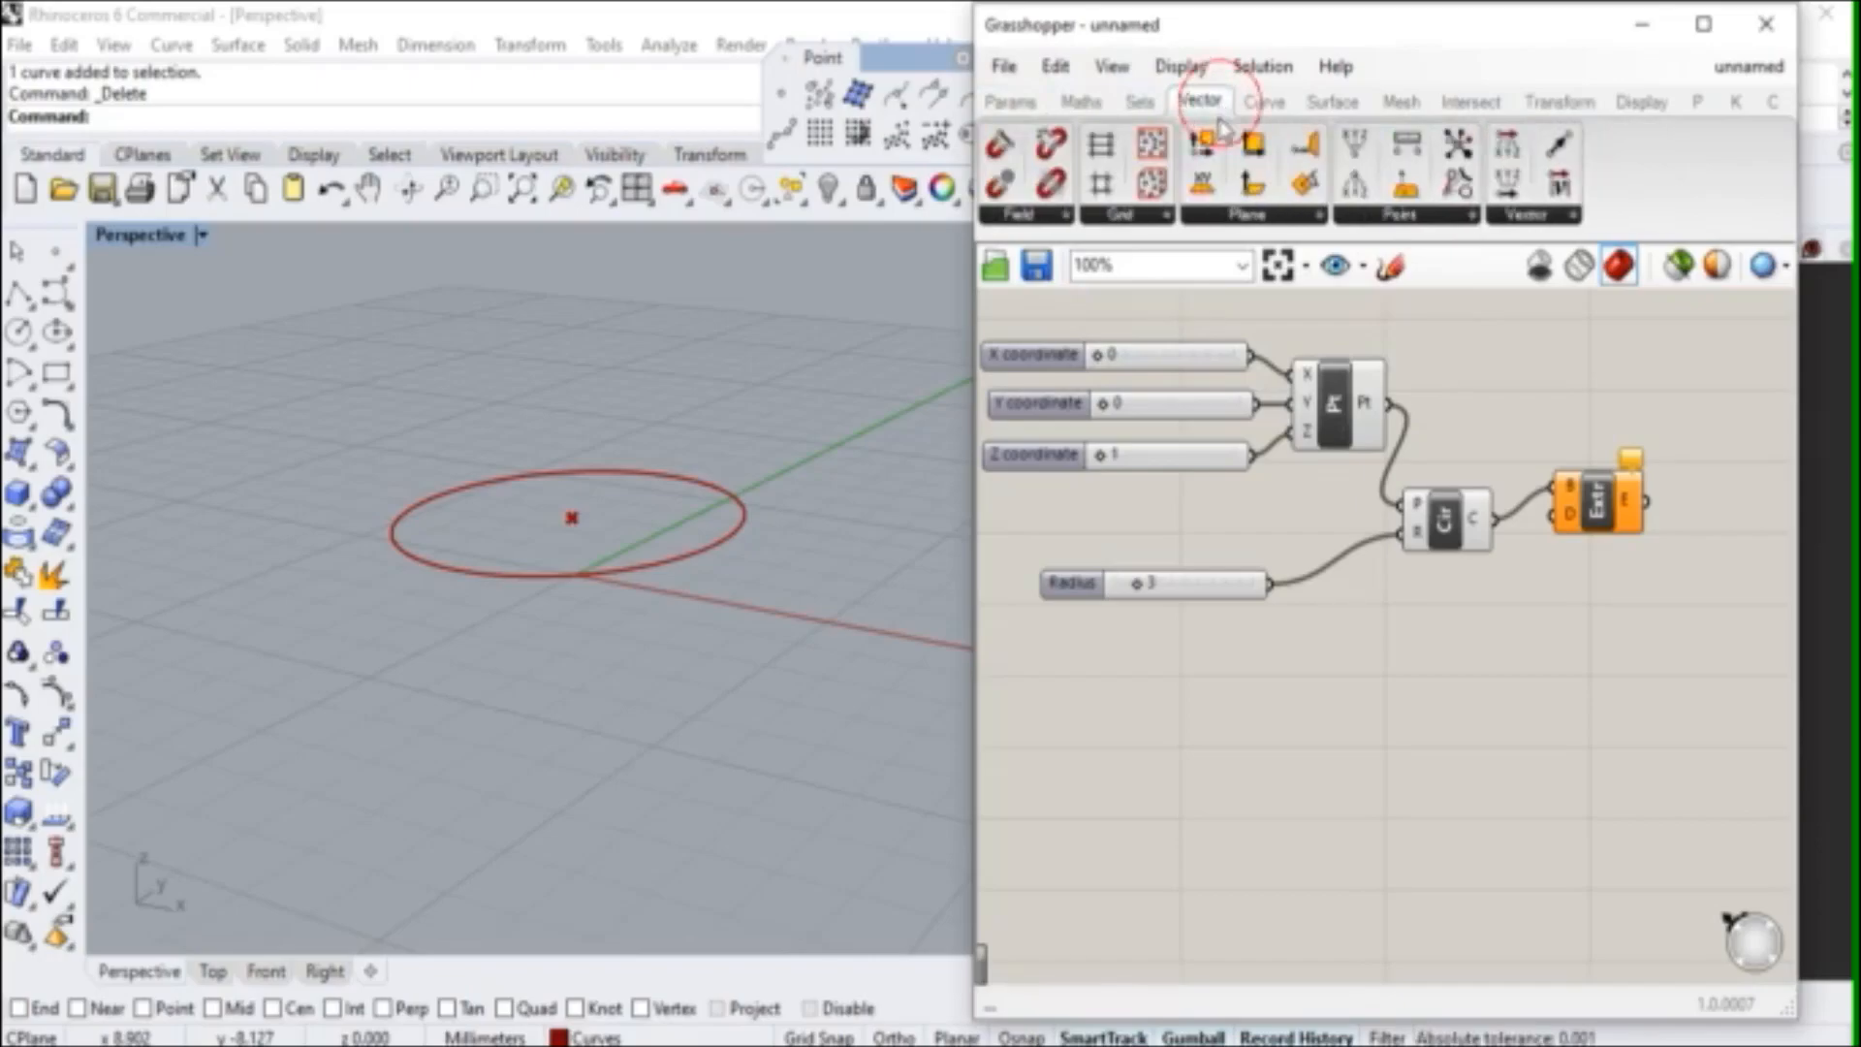
left_click(1264, 101)
left_click(1333, 102)
left_click(1401, 102)
left_click(1264, 101)
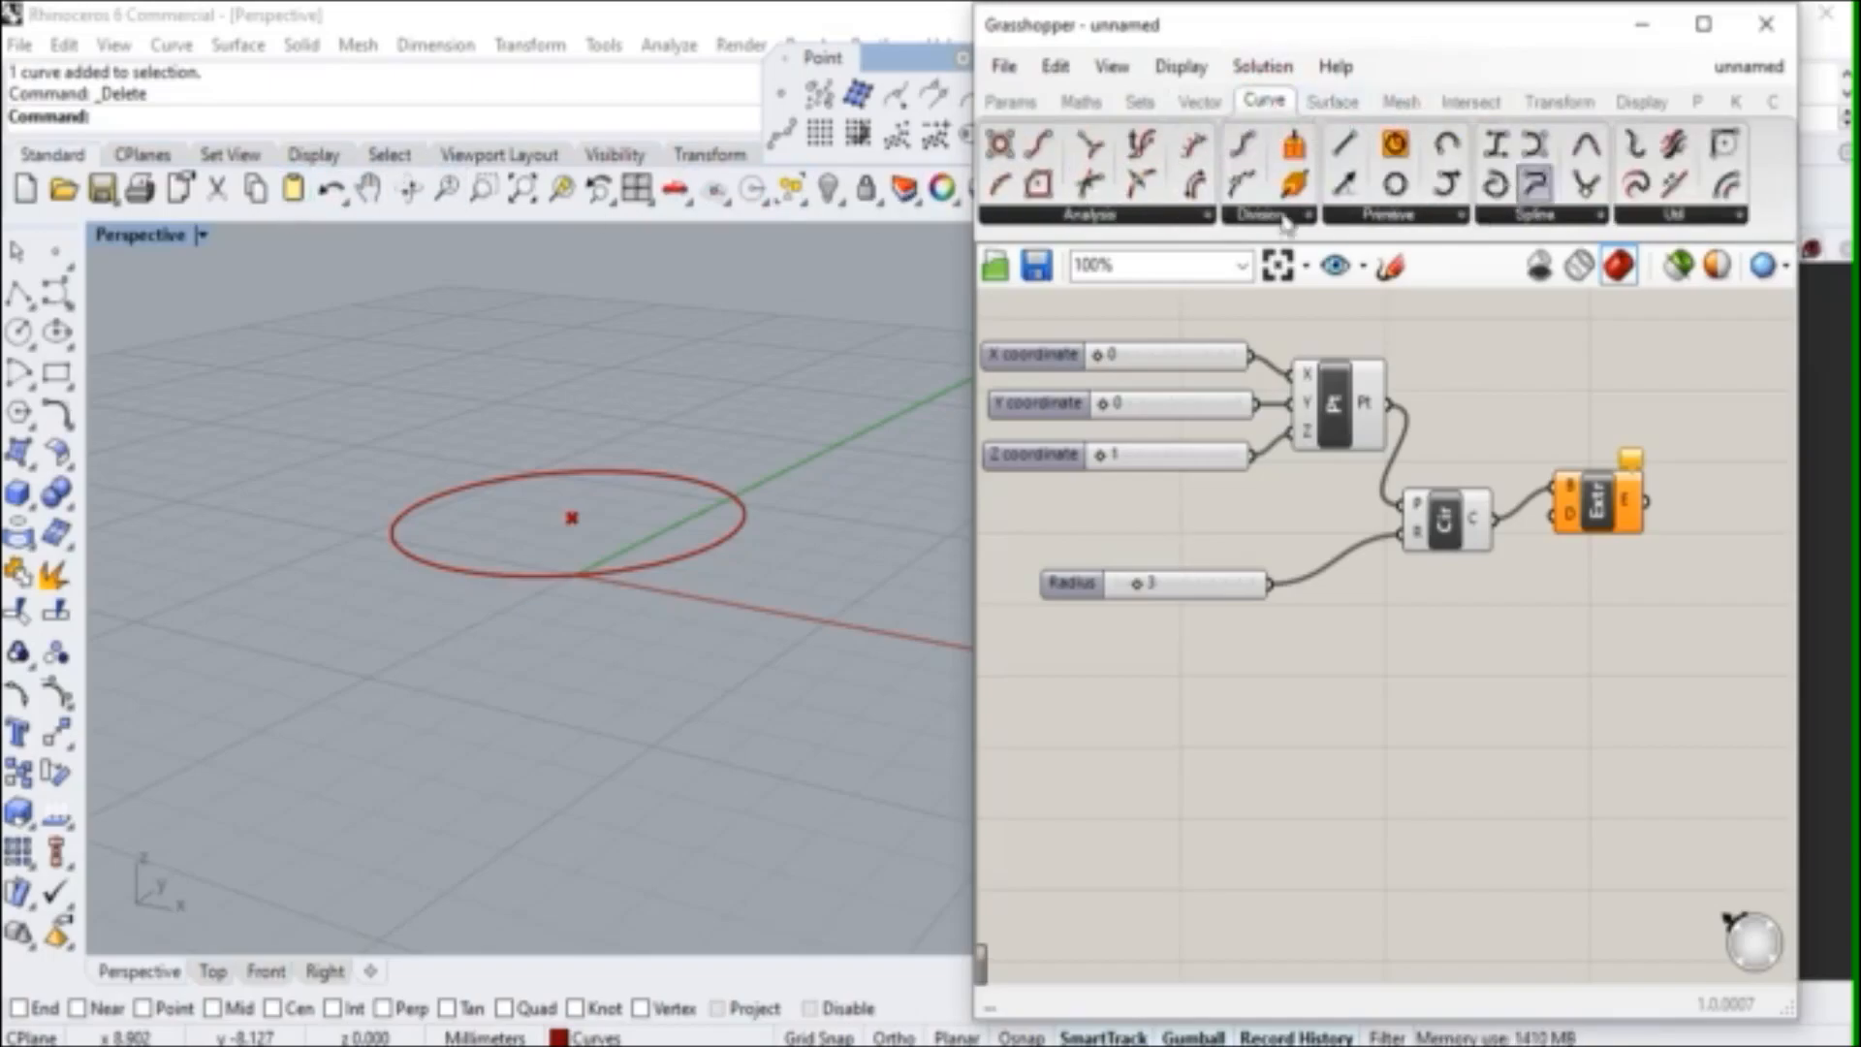
left_click(1333, 102)
left_click(1264, 101)
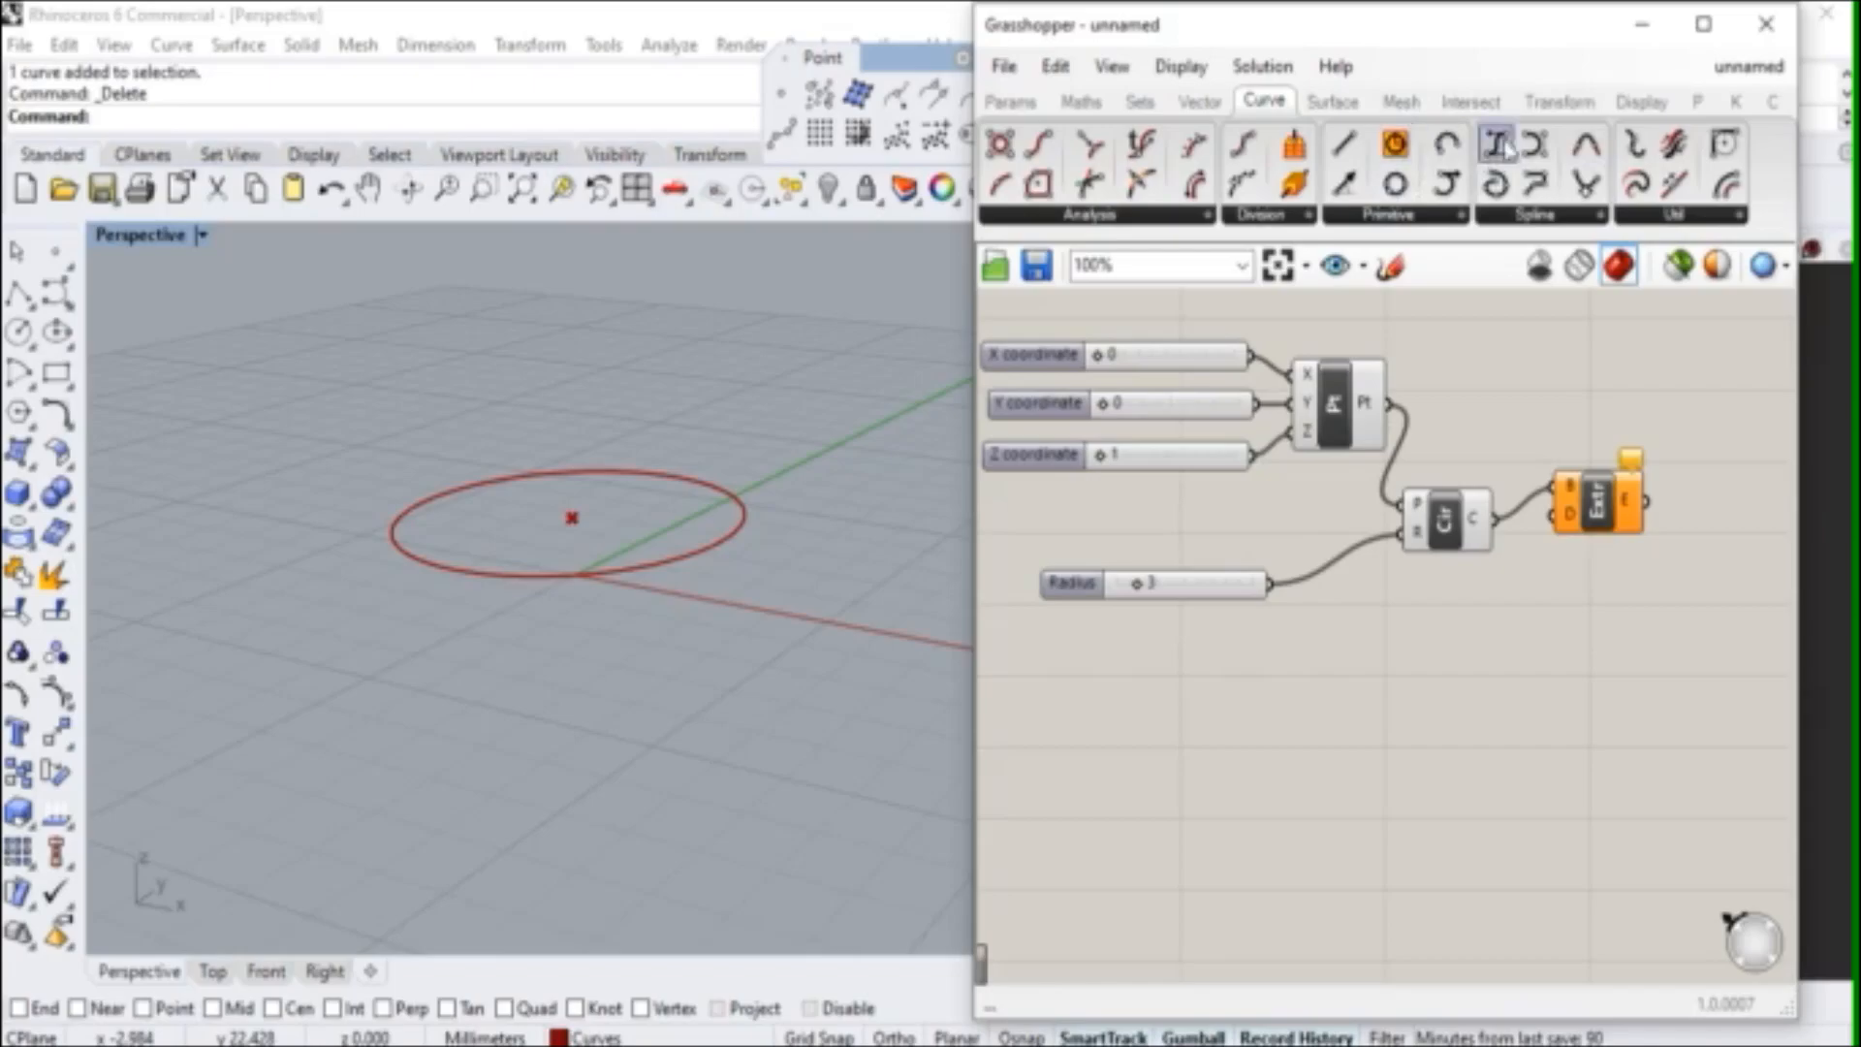
- Examine the freeform and primitive Surface components, and the Mesh, Intersect, Transform, Display and add-on component sets
left_click(1333, 100)
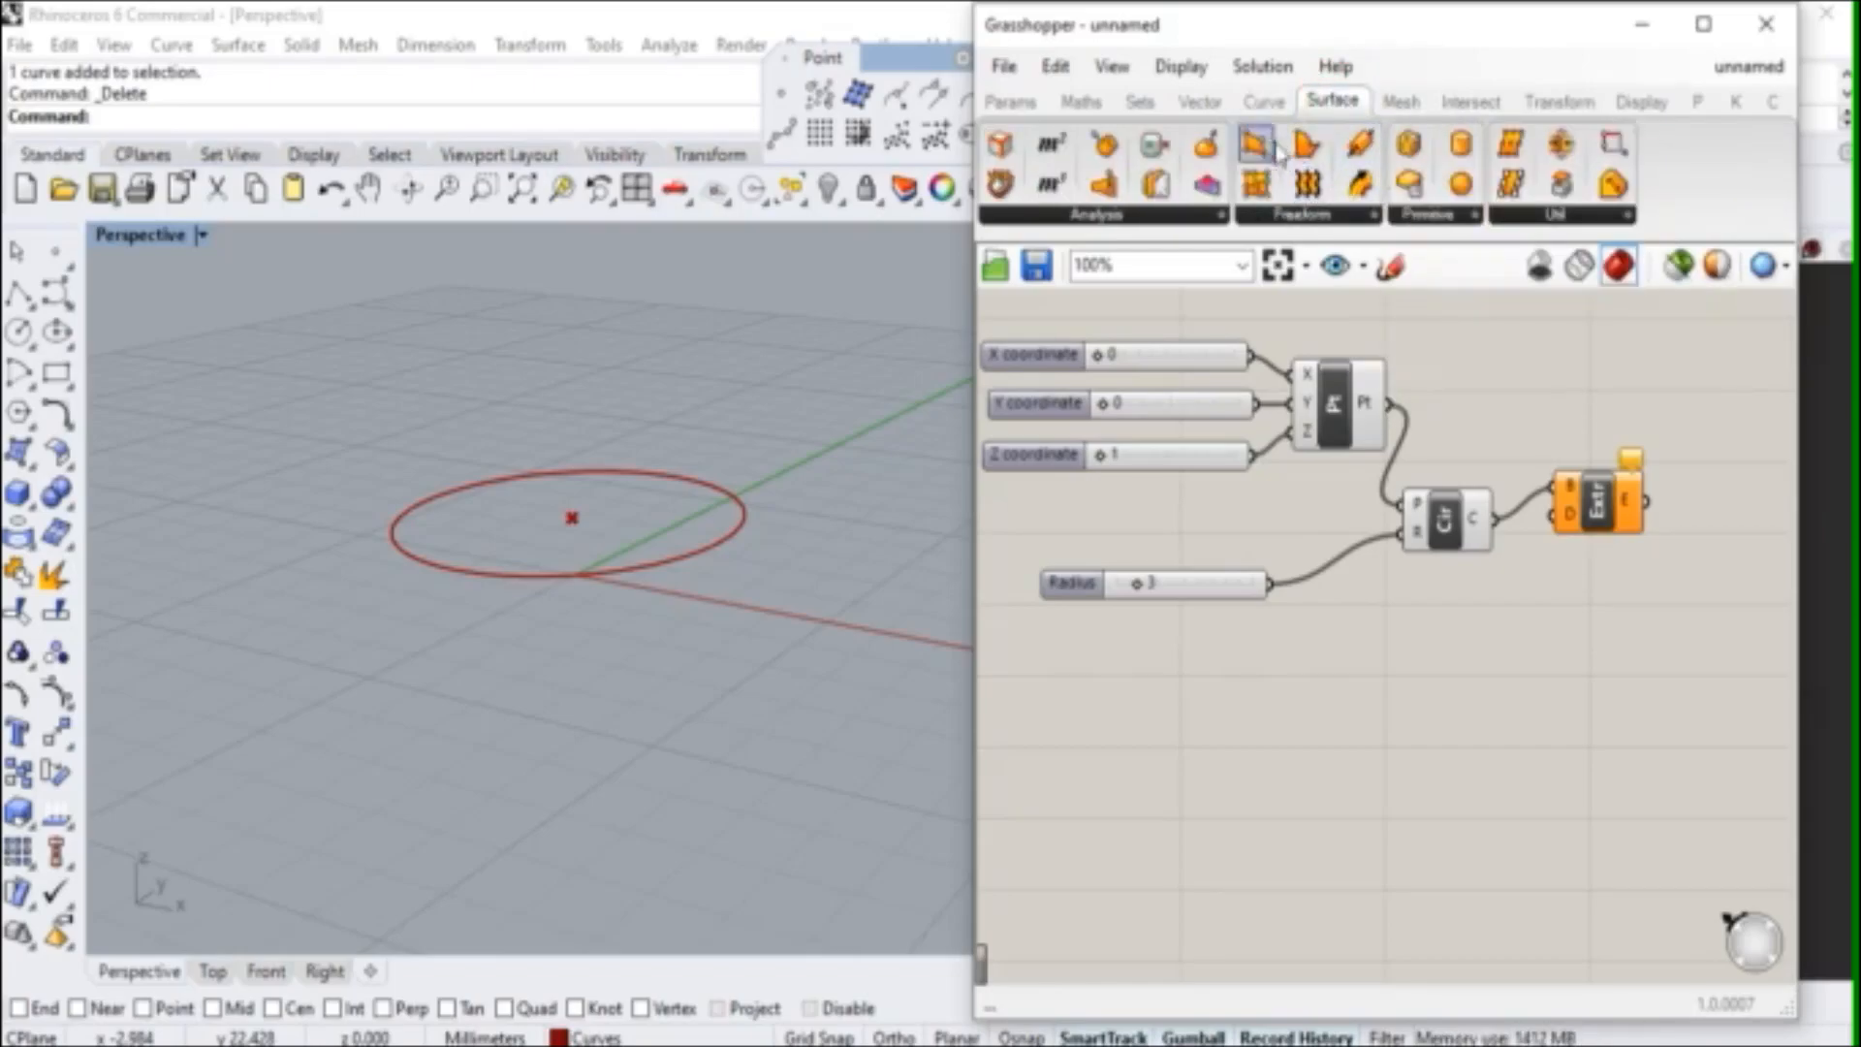
left_click(1373, 217)
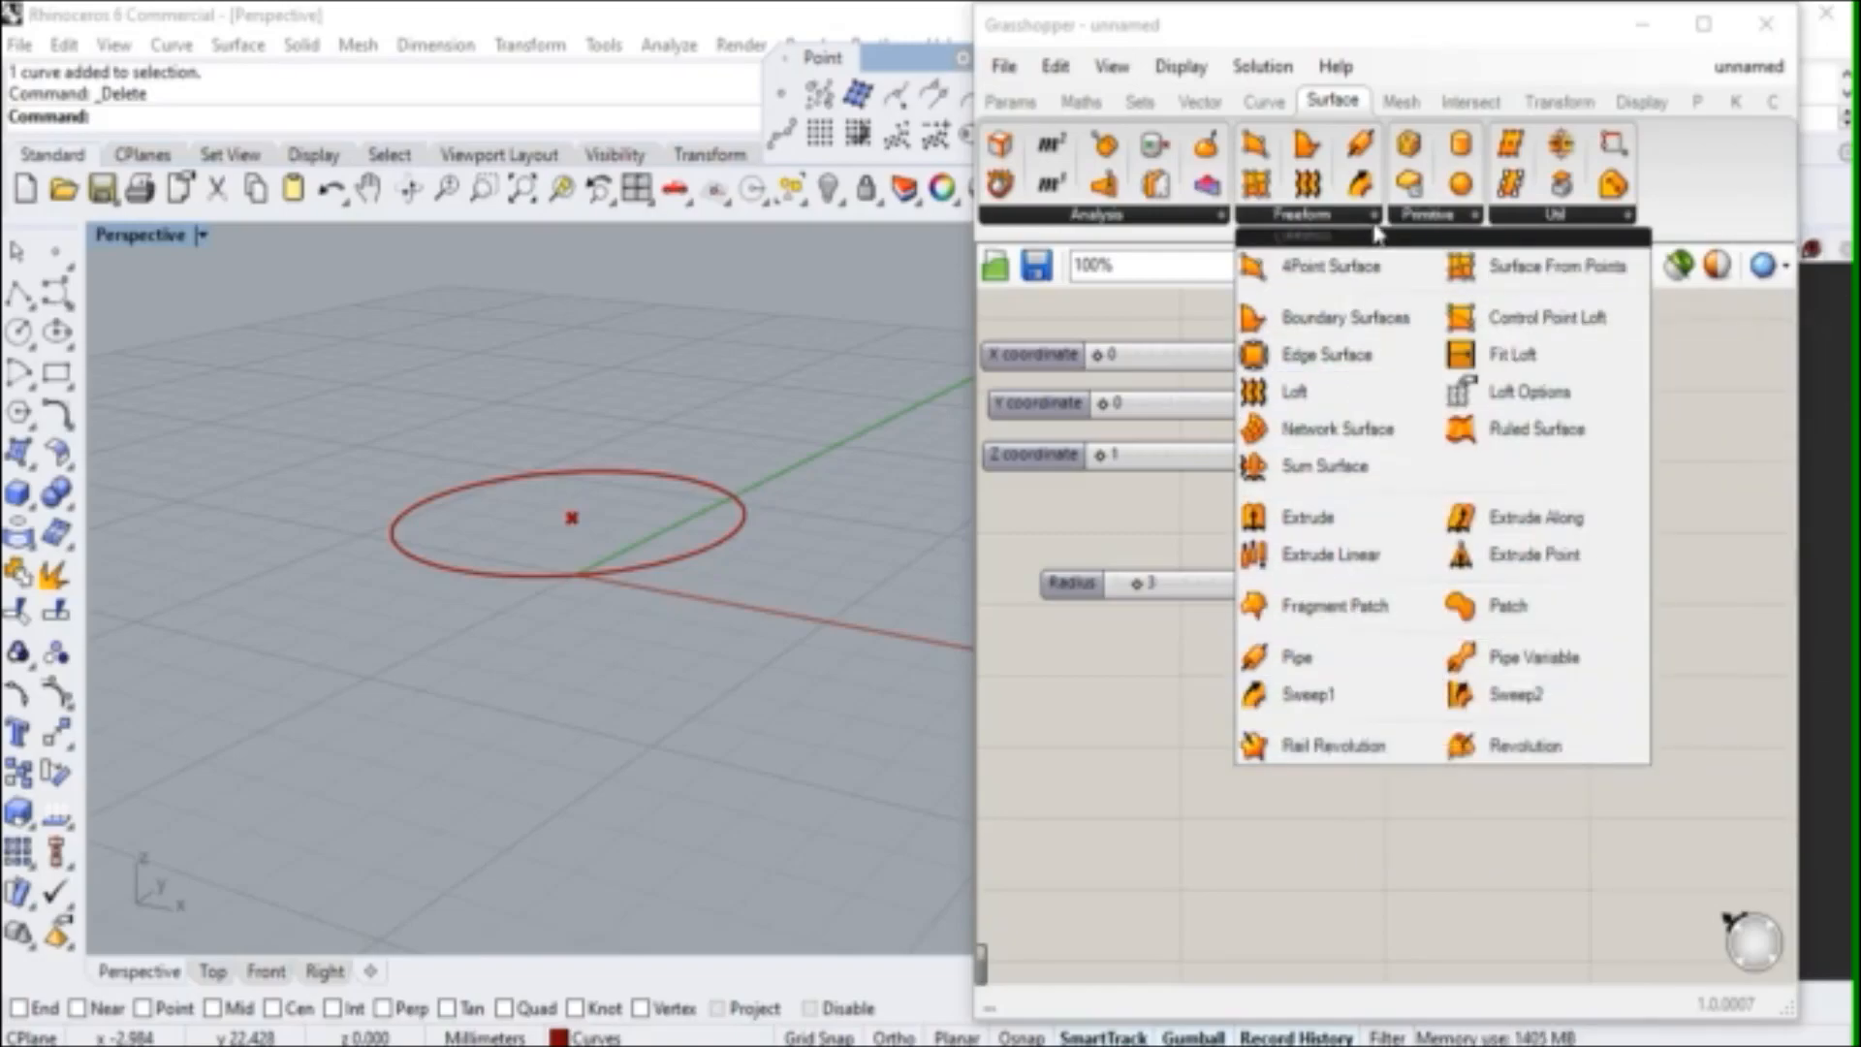
left_click(1474, 218)
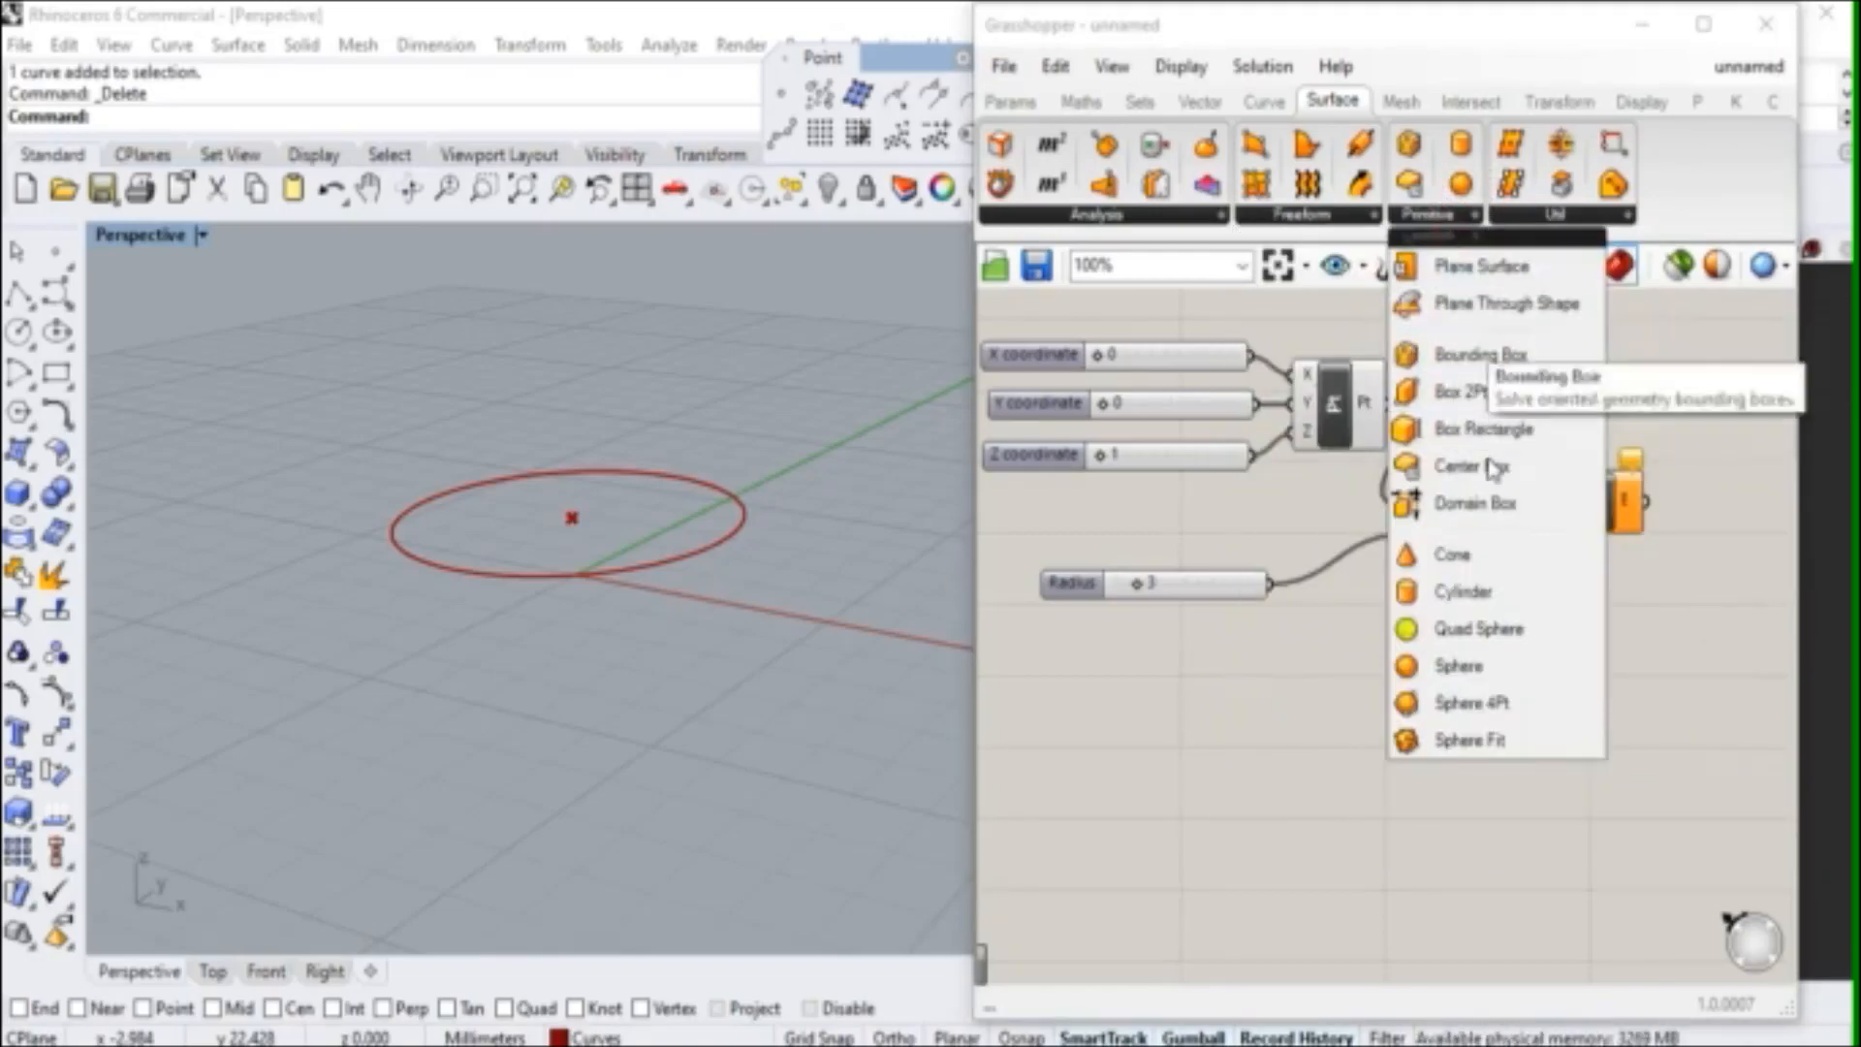
left_click(1400, 100)
left_click(1474, 106)
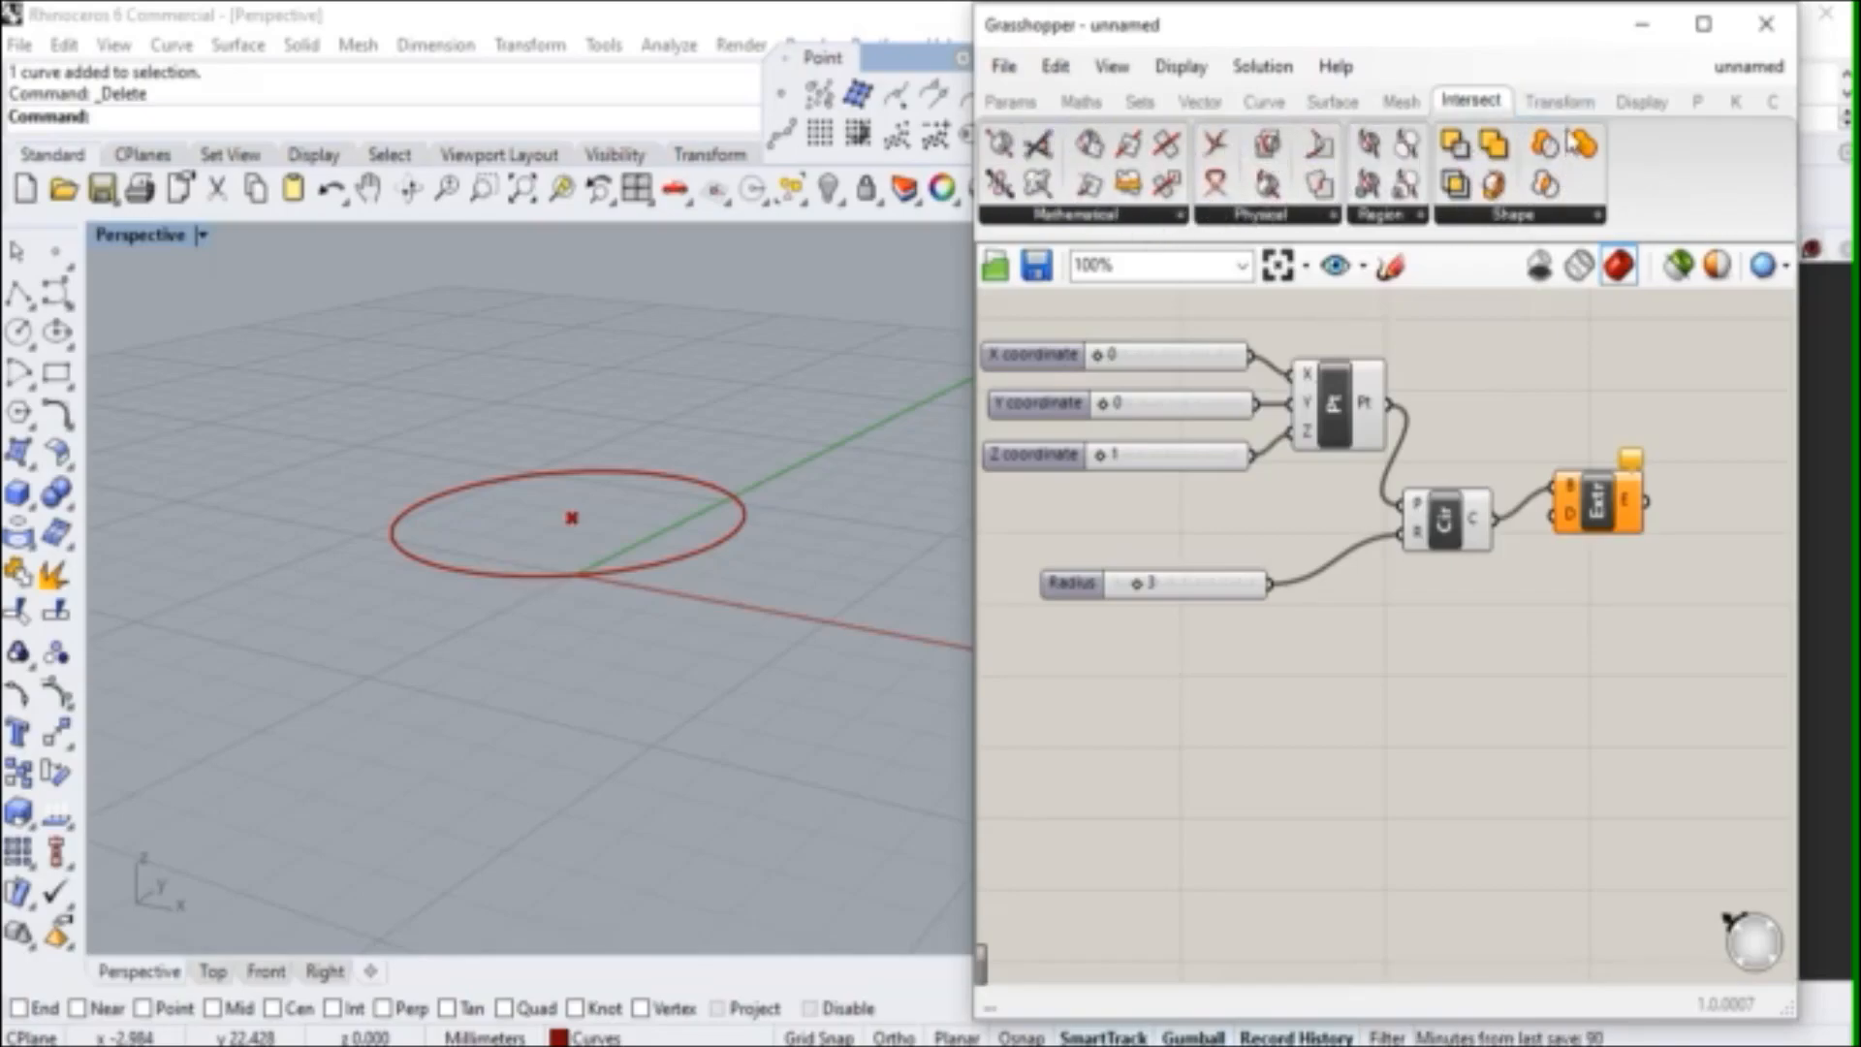
left_click(1558, 100)
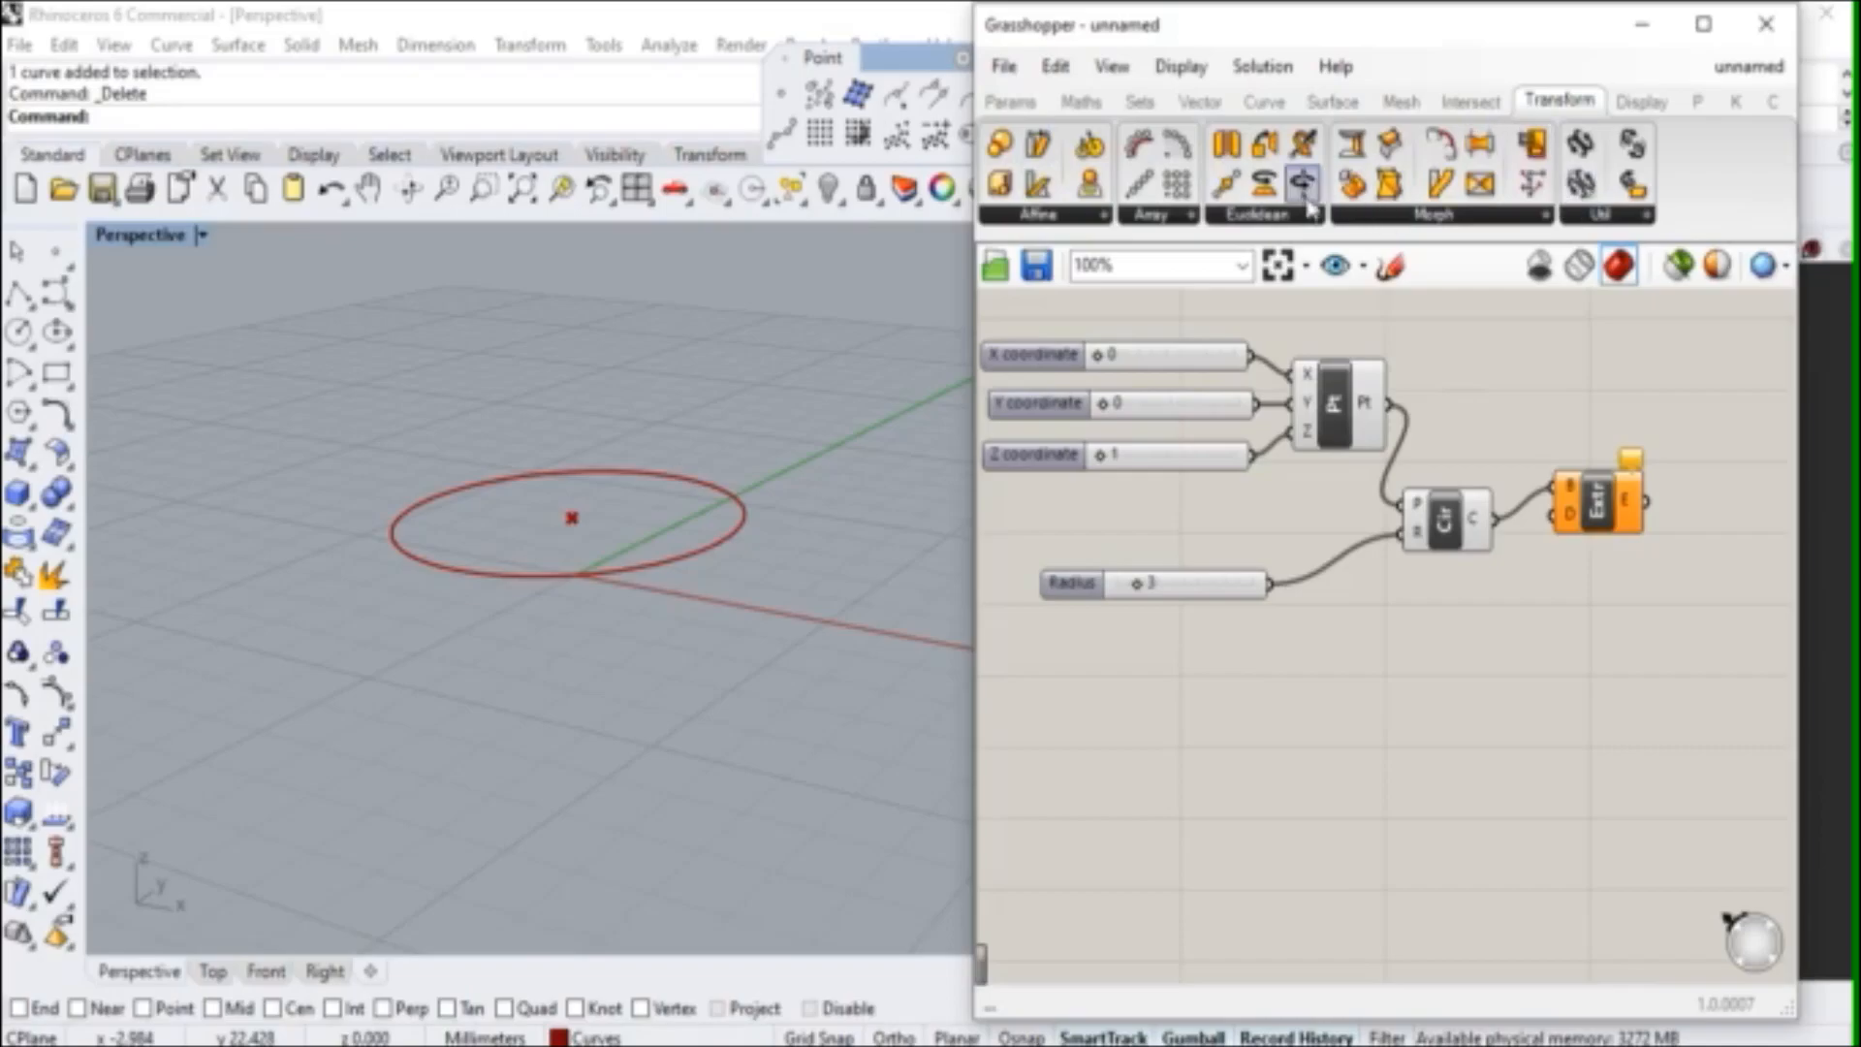
left_click(1641, 101)
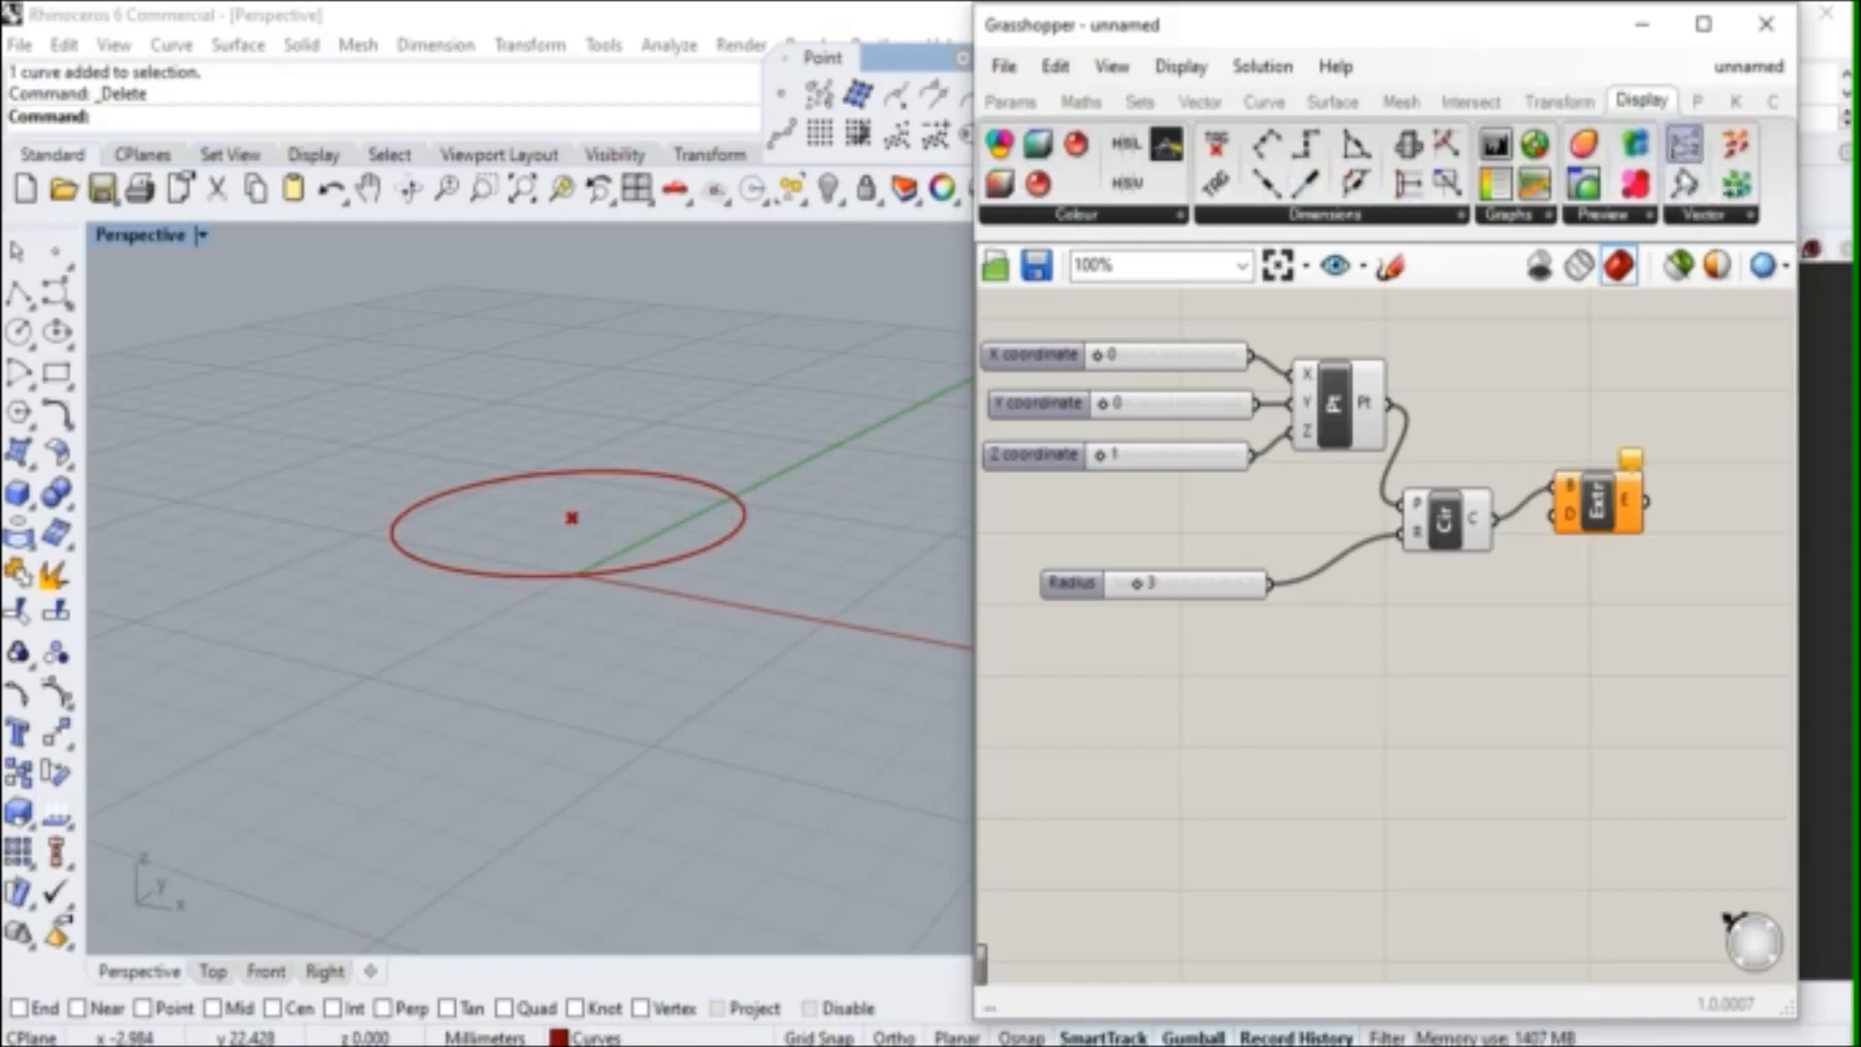
left_click(1737, 104)
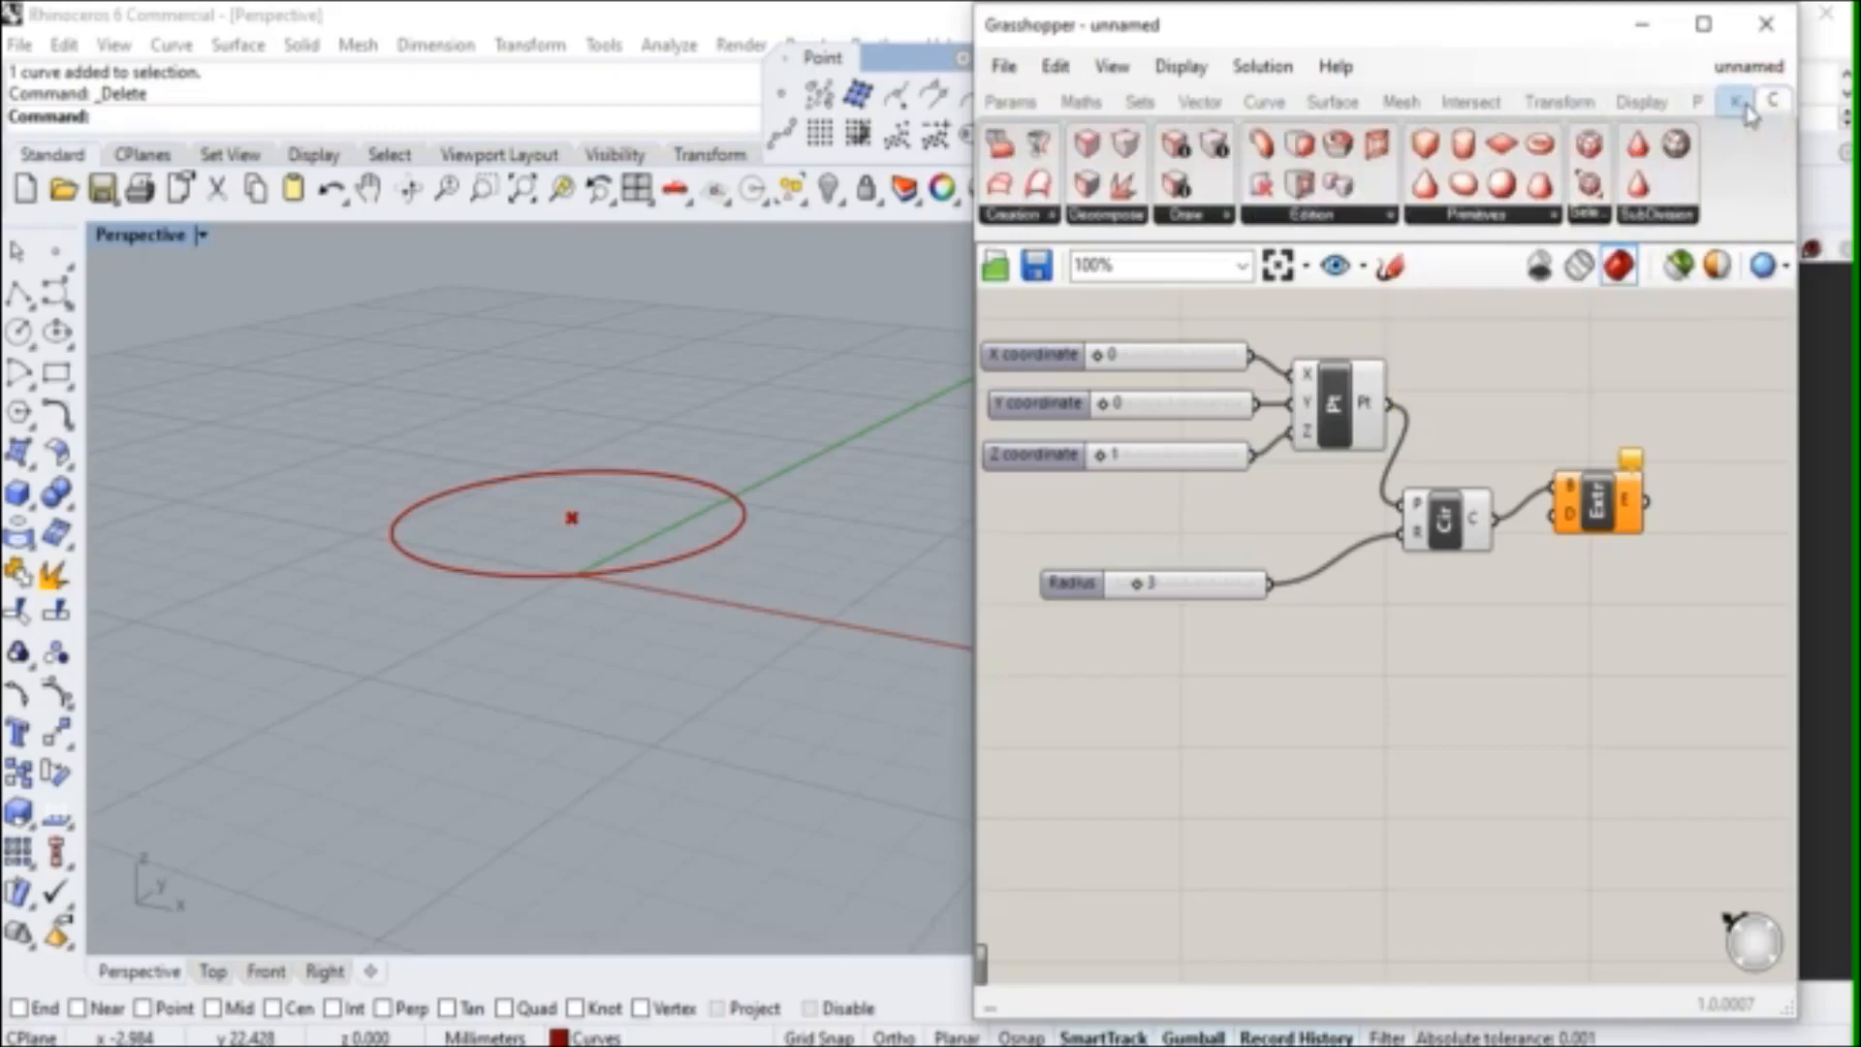
left_click(1773, 103)
mouse_move(1744, 114)
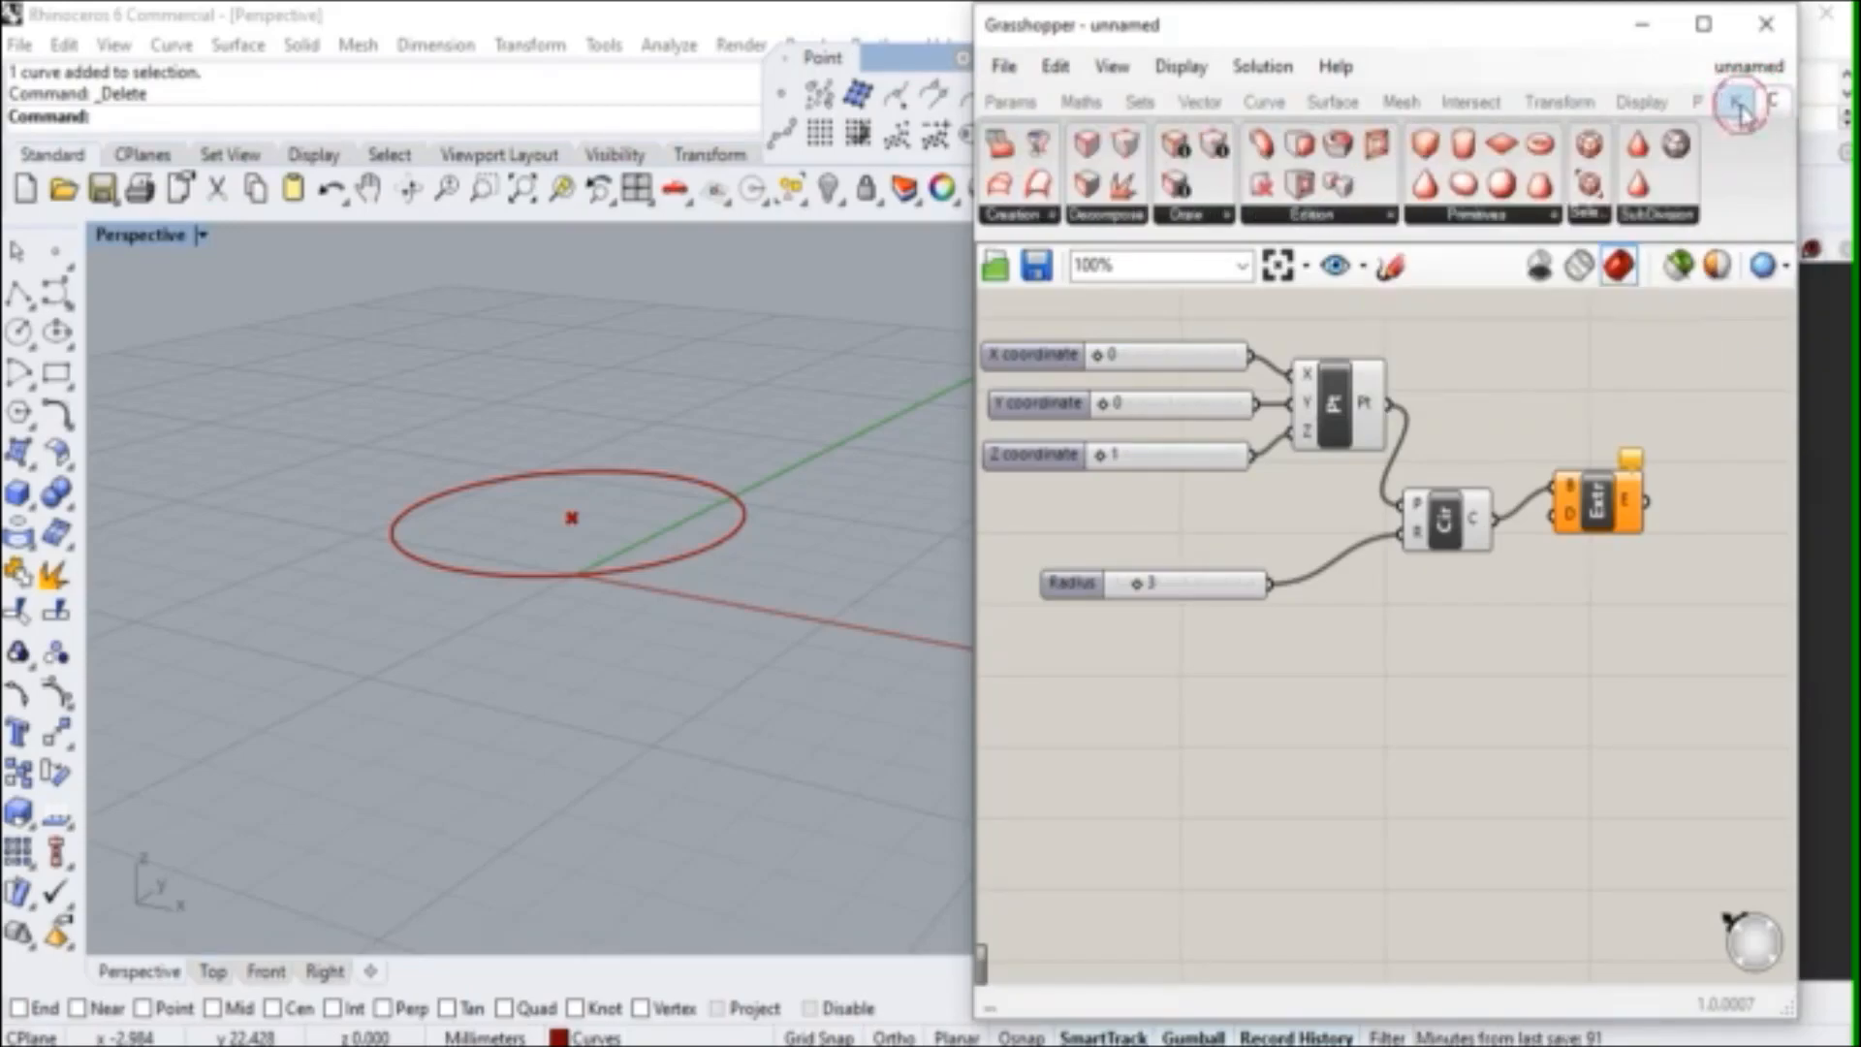
- View the K add-on's Goals components and try the canvas zoom at 50% before returning it to 100%
left_click(1740, 109)
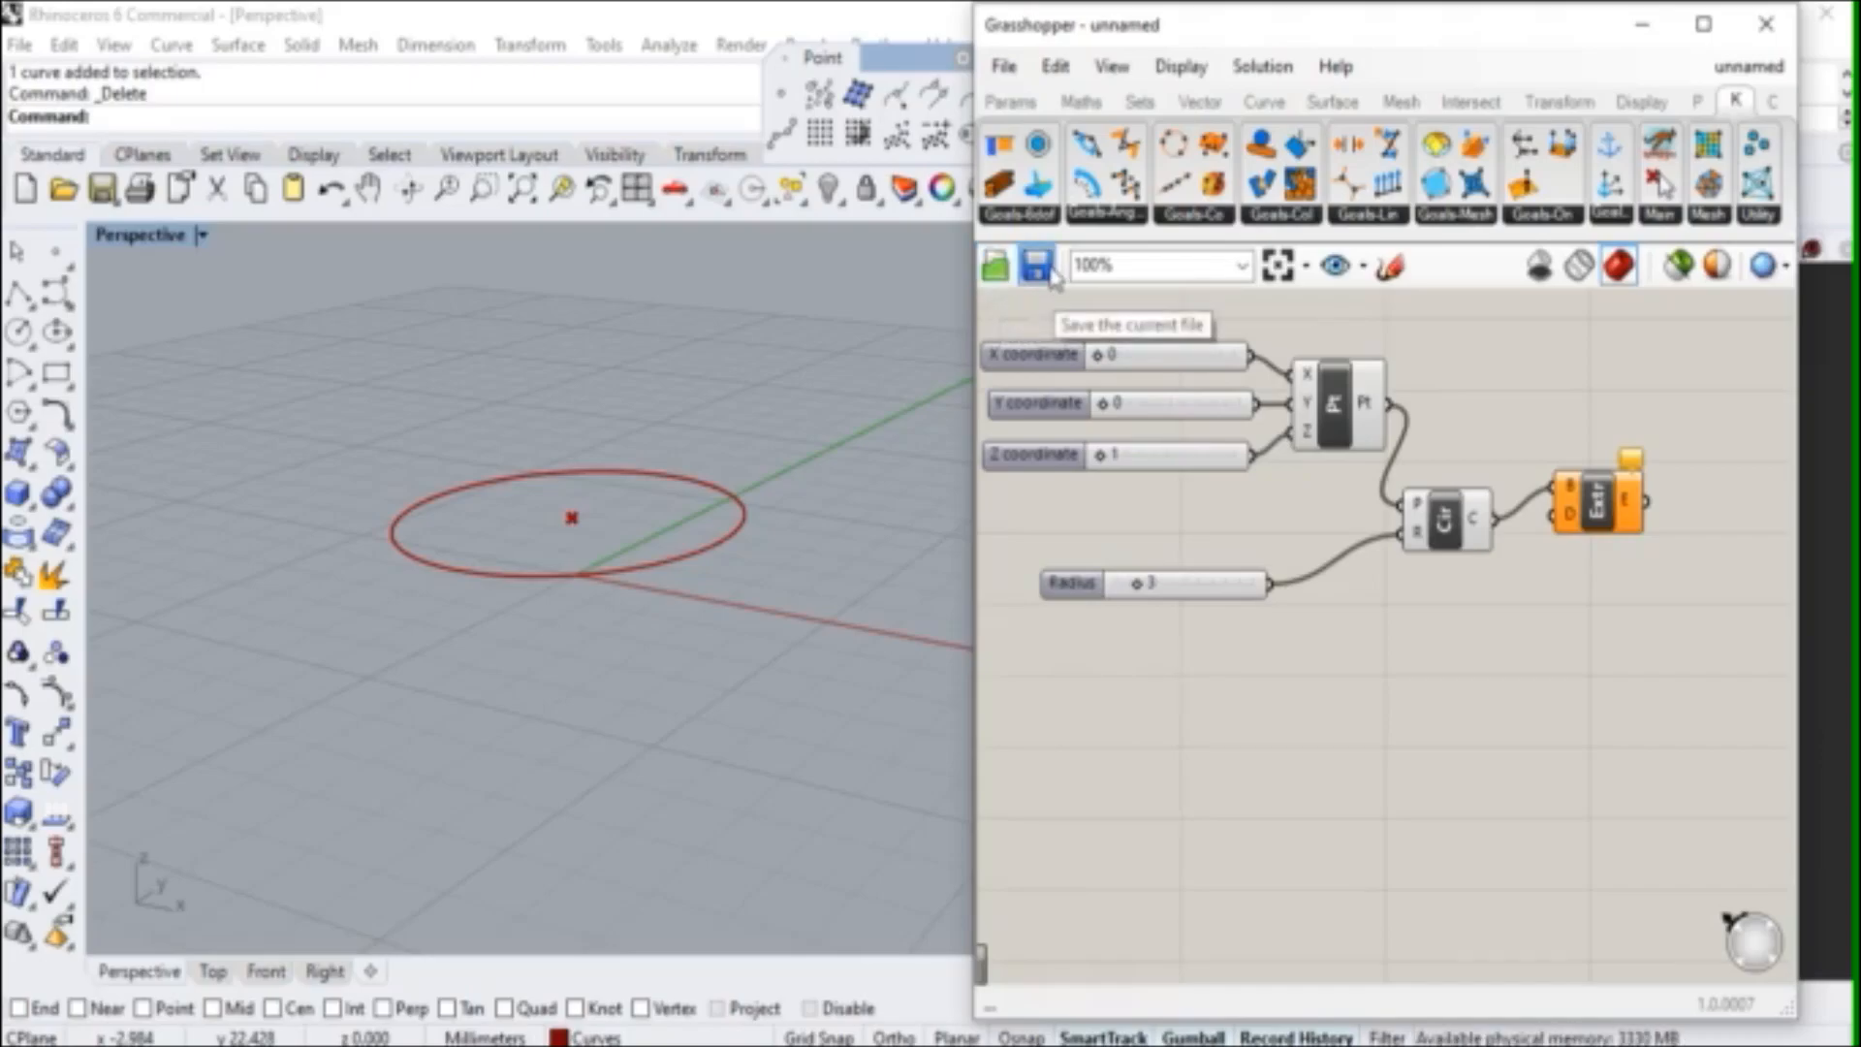
left_click(1241, 266)
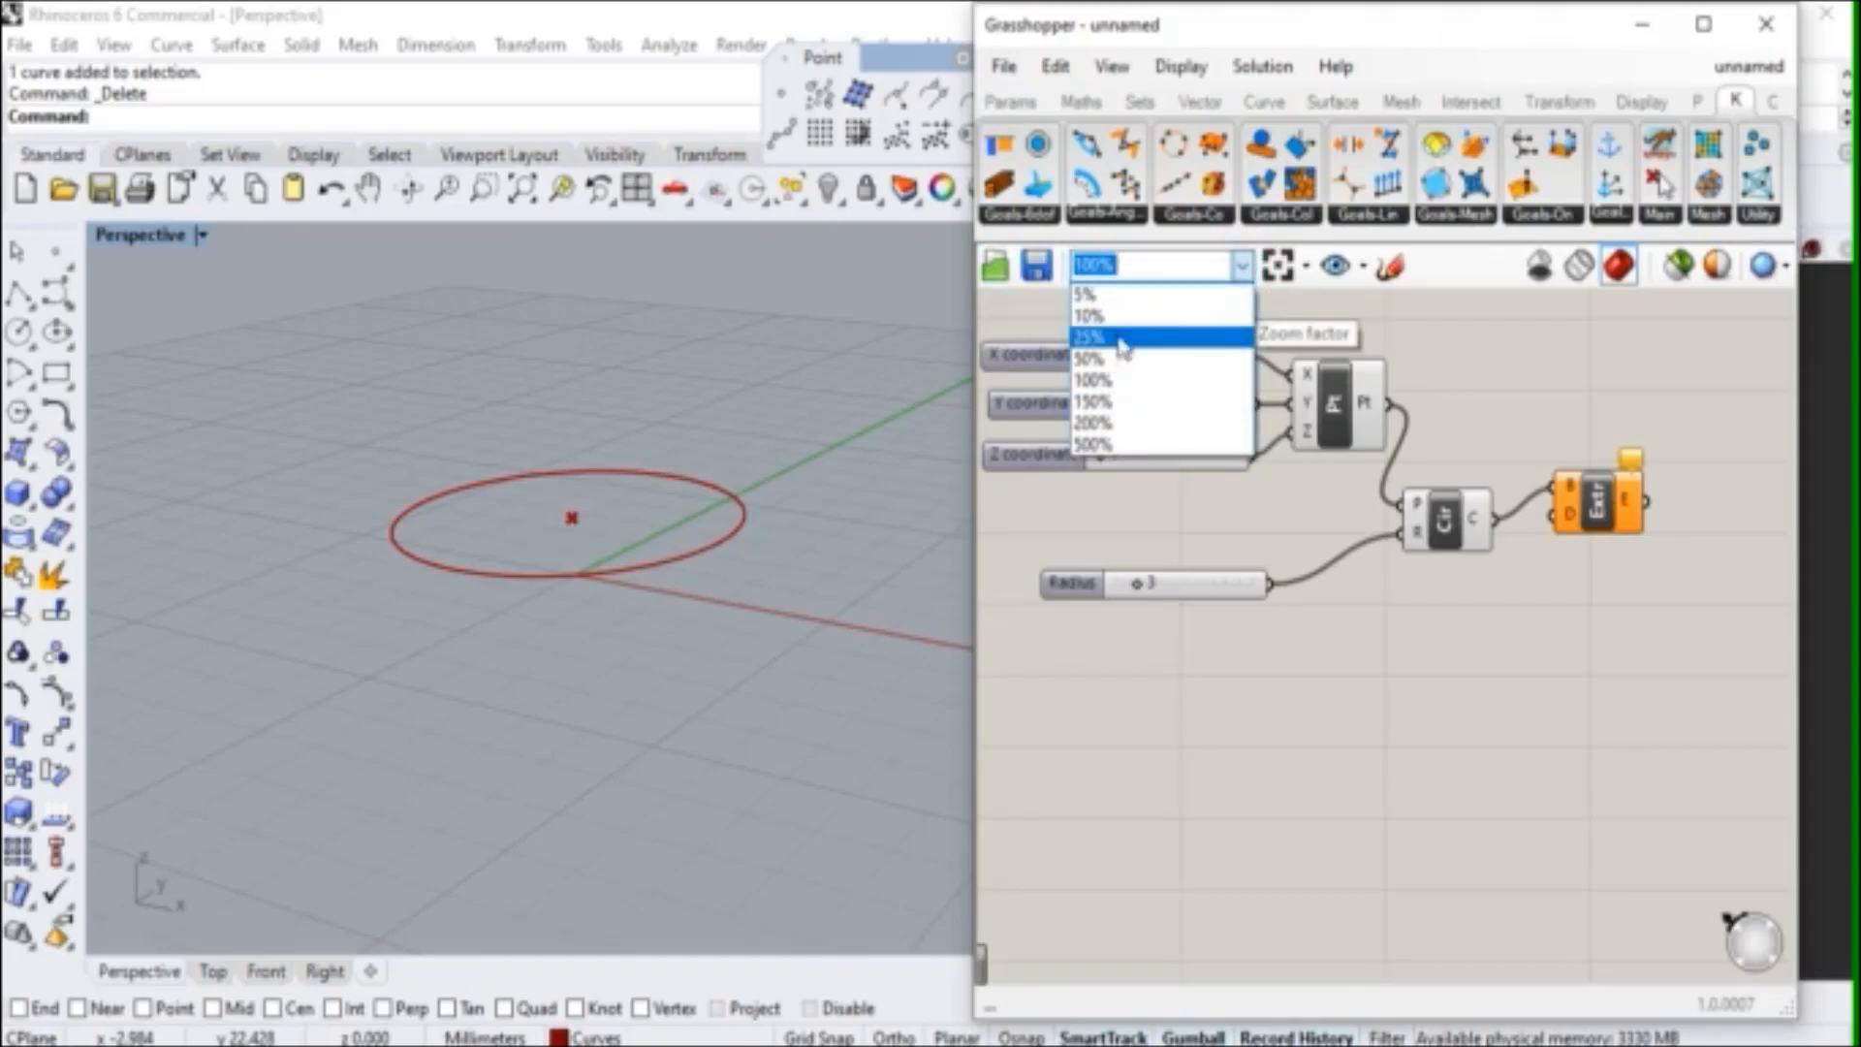
left_click(1111, 357)
left_click(1242, 265)
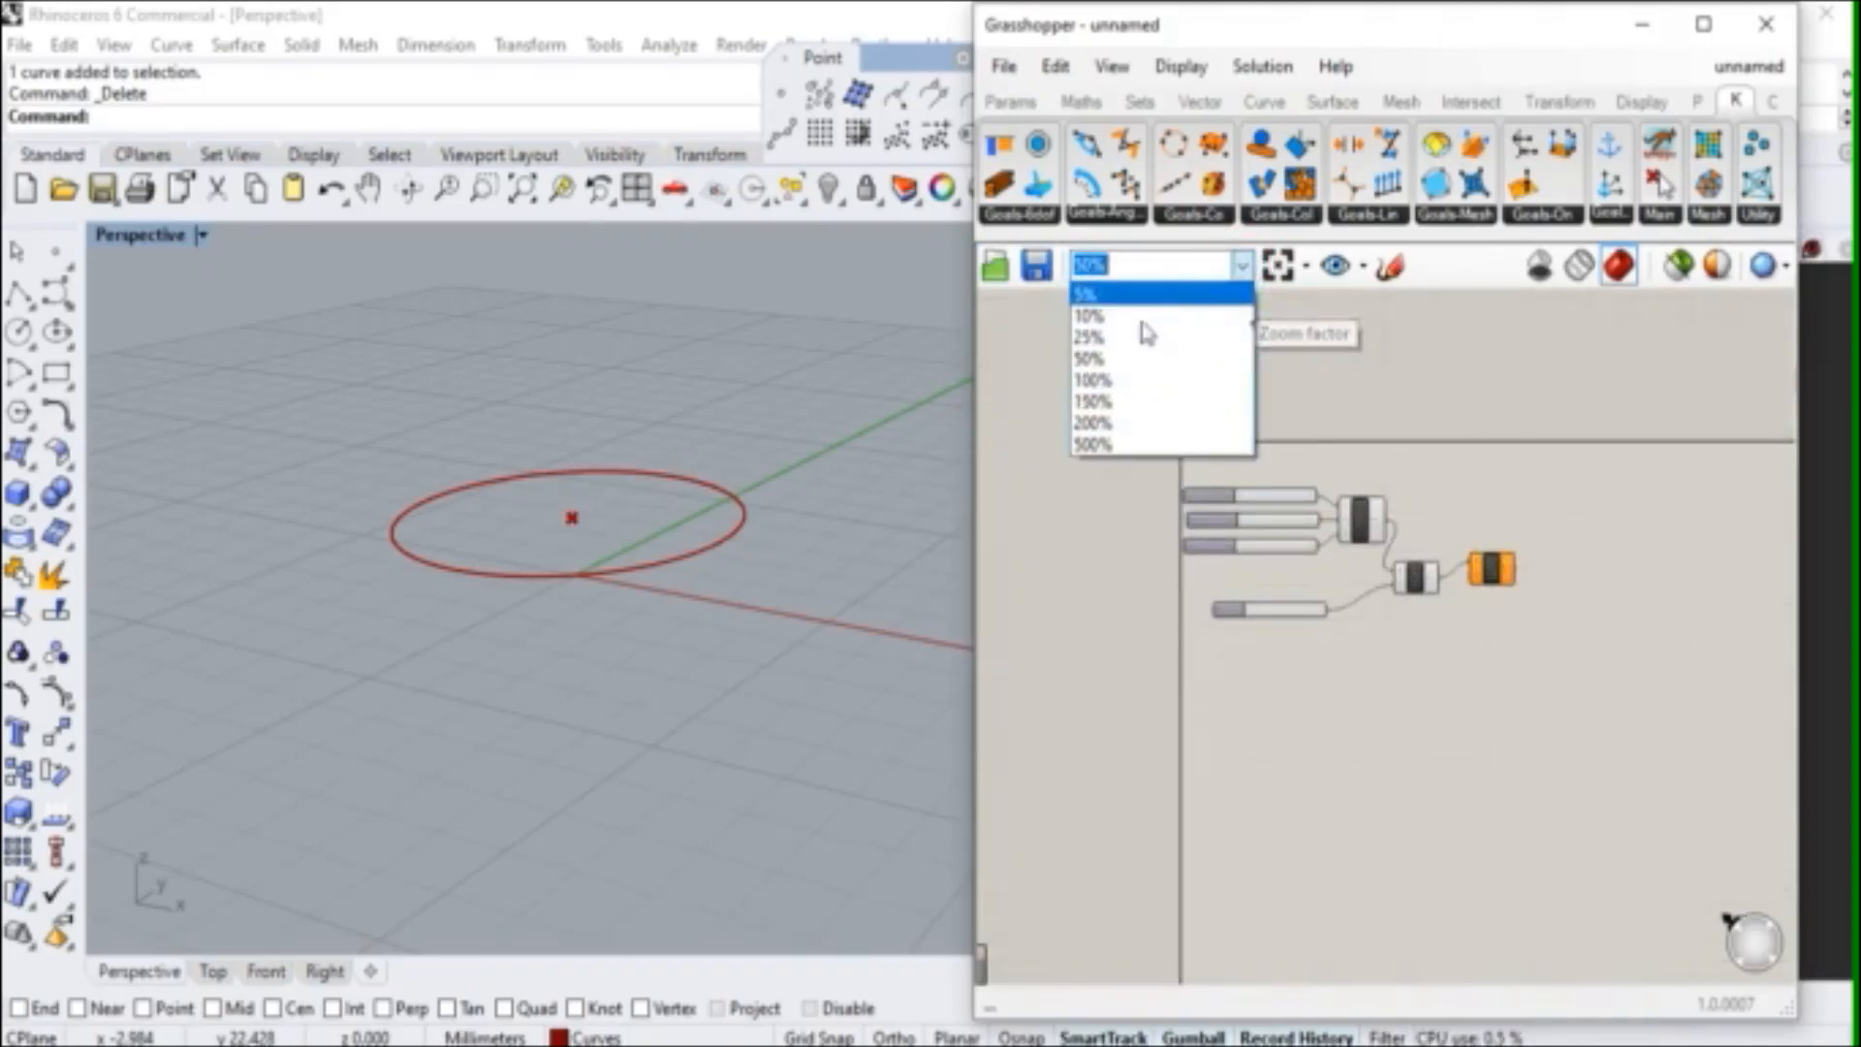
left_click(1105, 381)
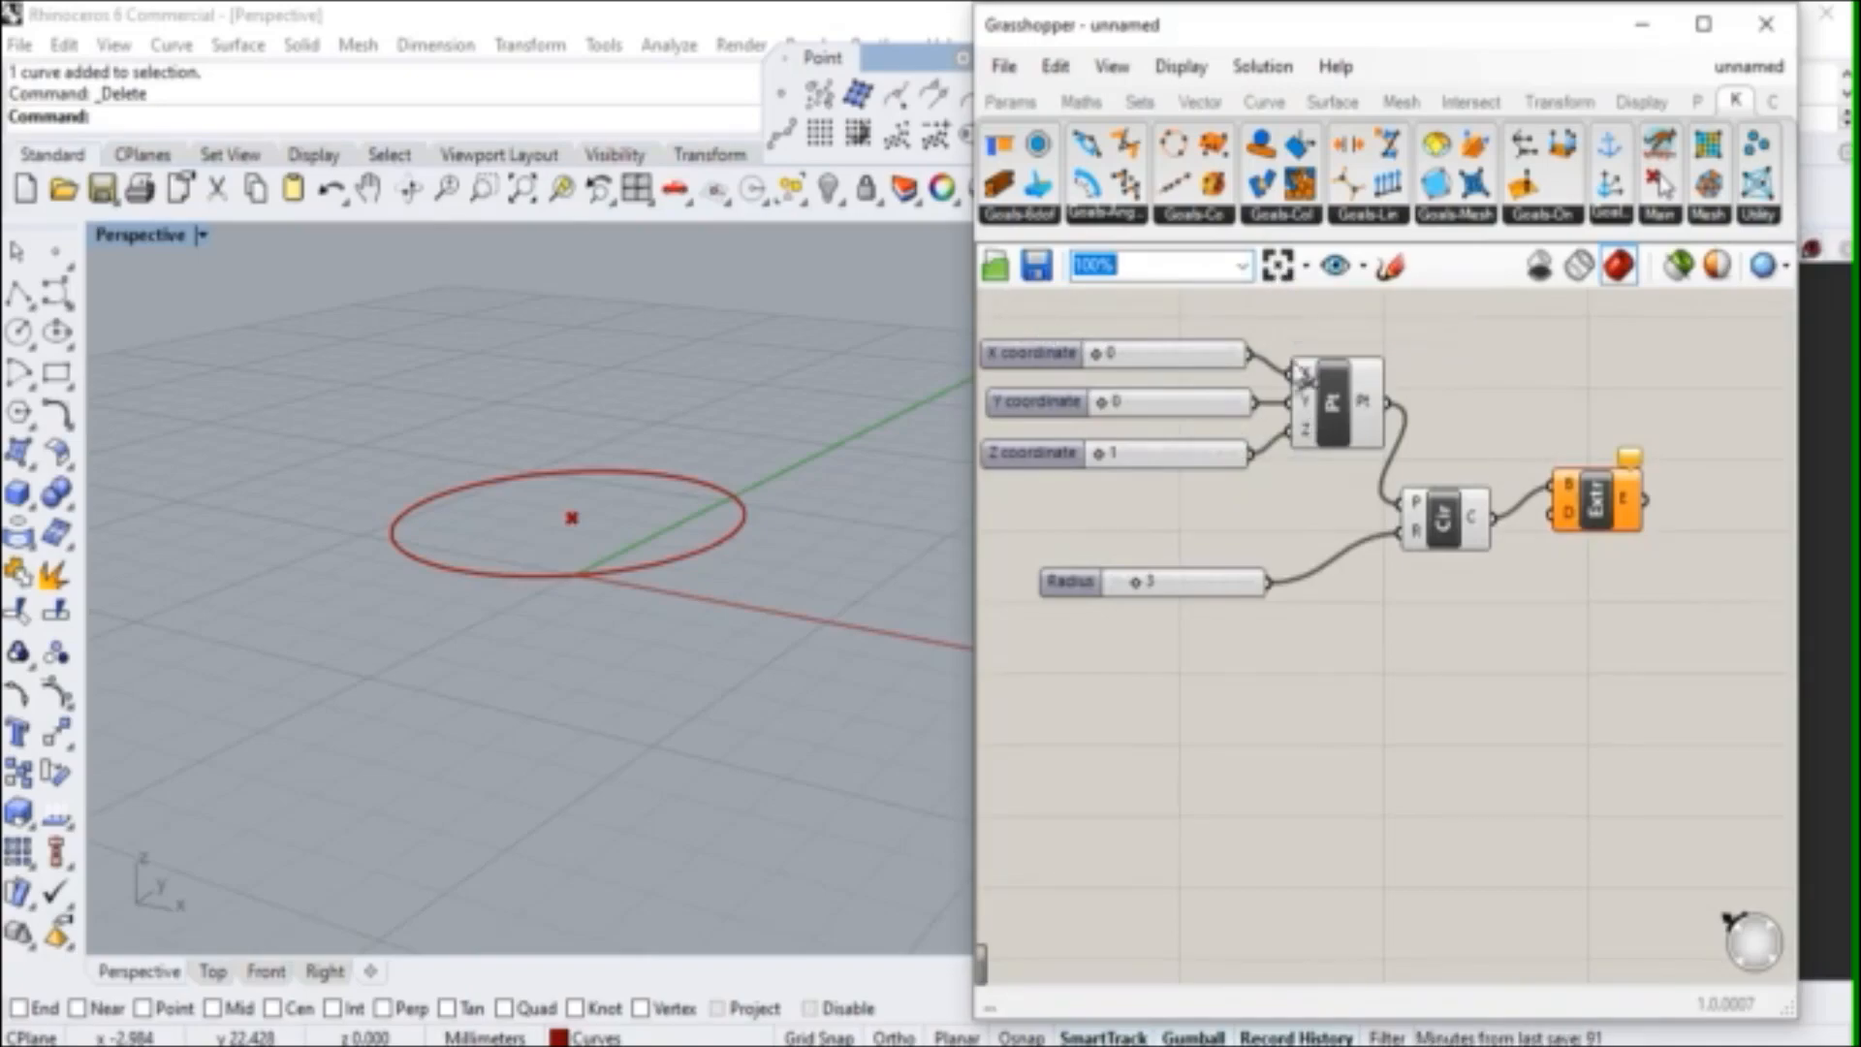
- Examine the canvas focus, geometry preview mode and mesh quality options, trying wireframe preview before returning to shaded
left_click(1305, 268)
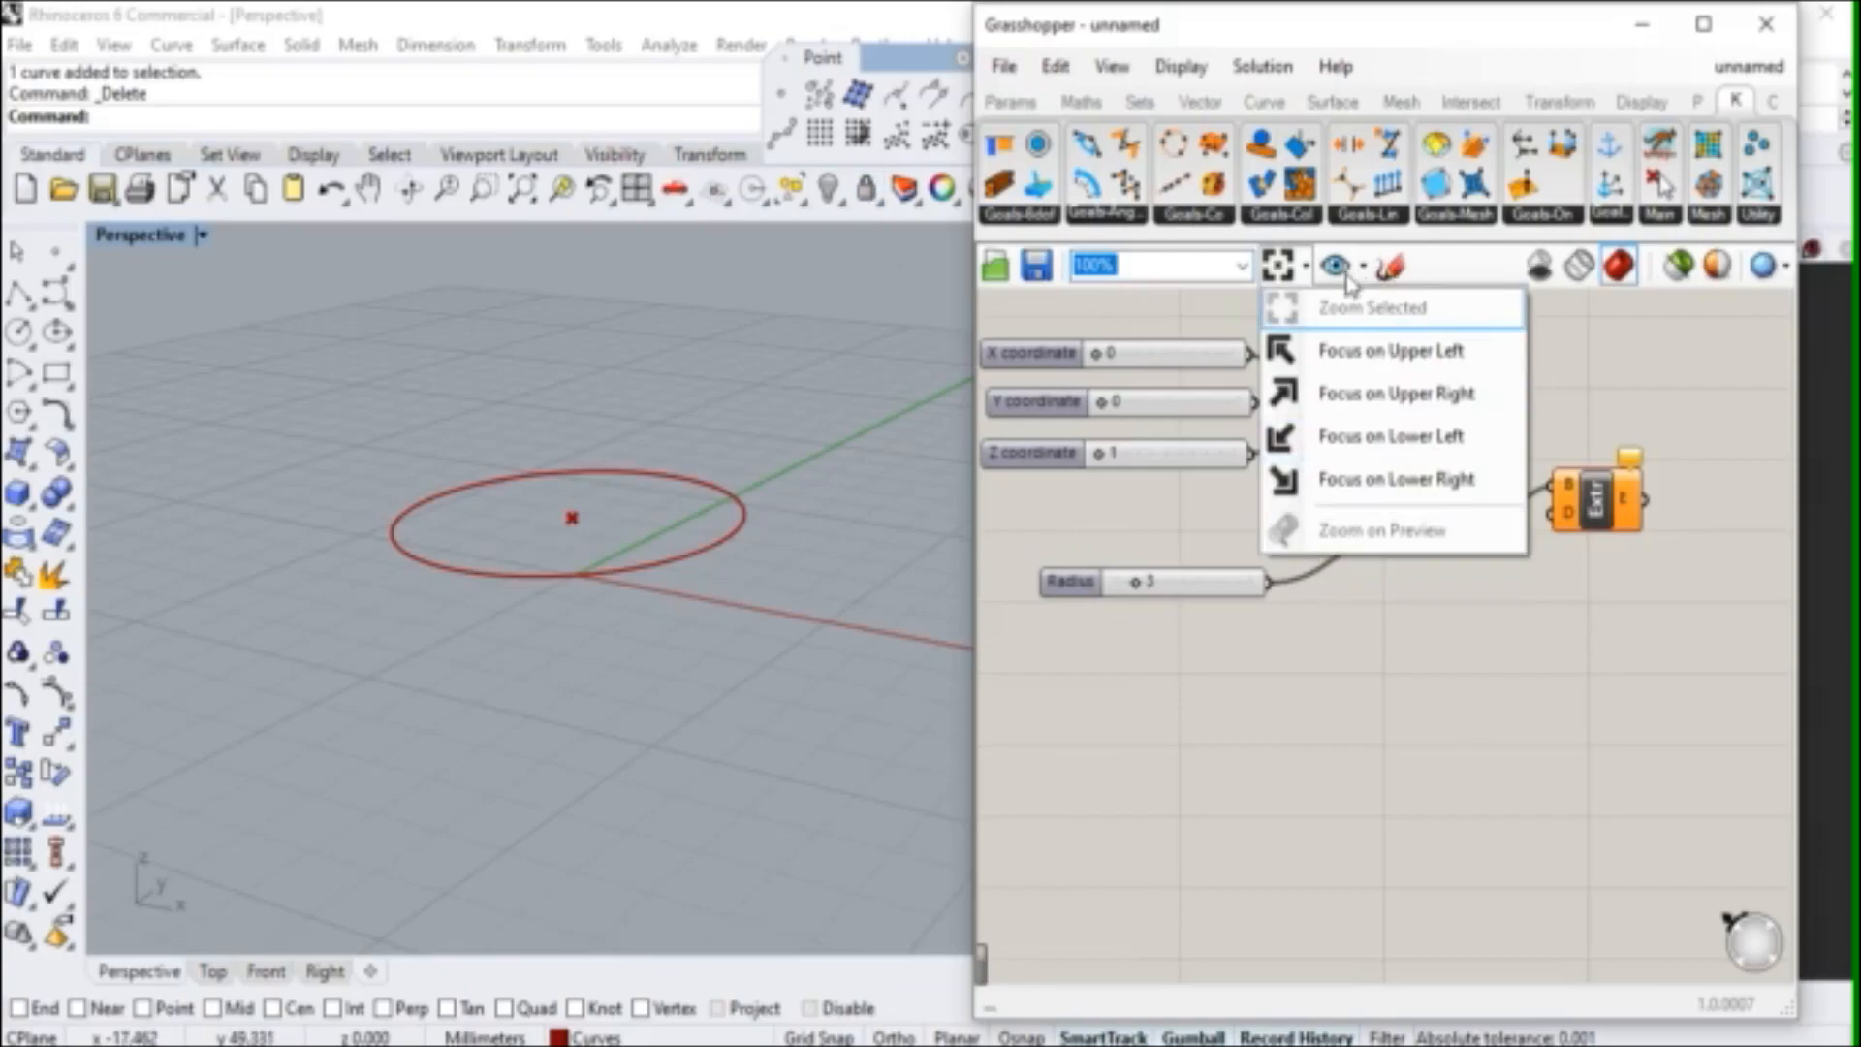
left_click(1626, 386)
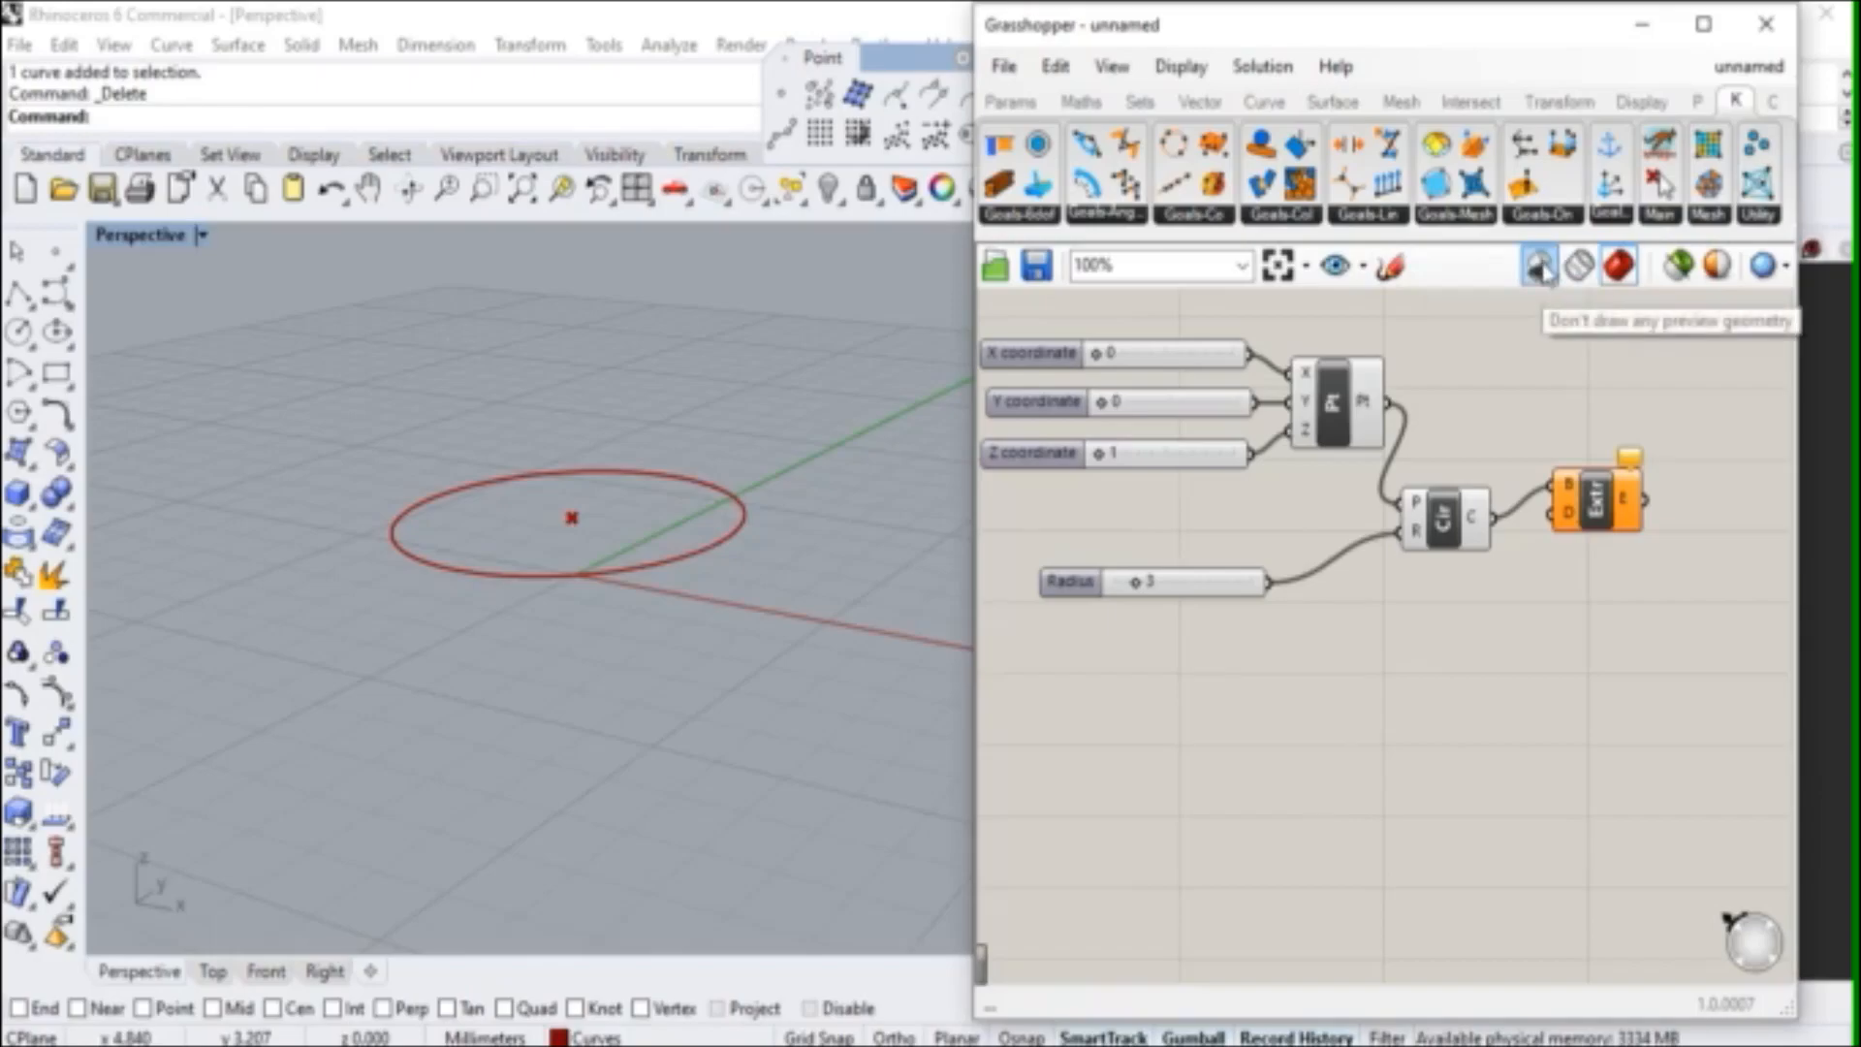
left_click(1576, 268)
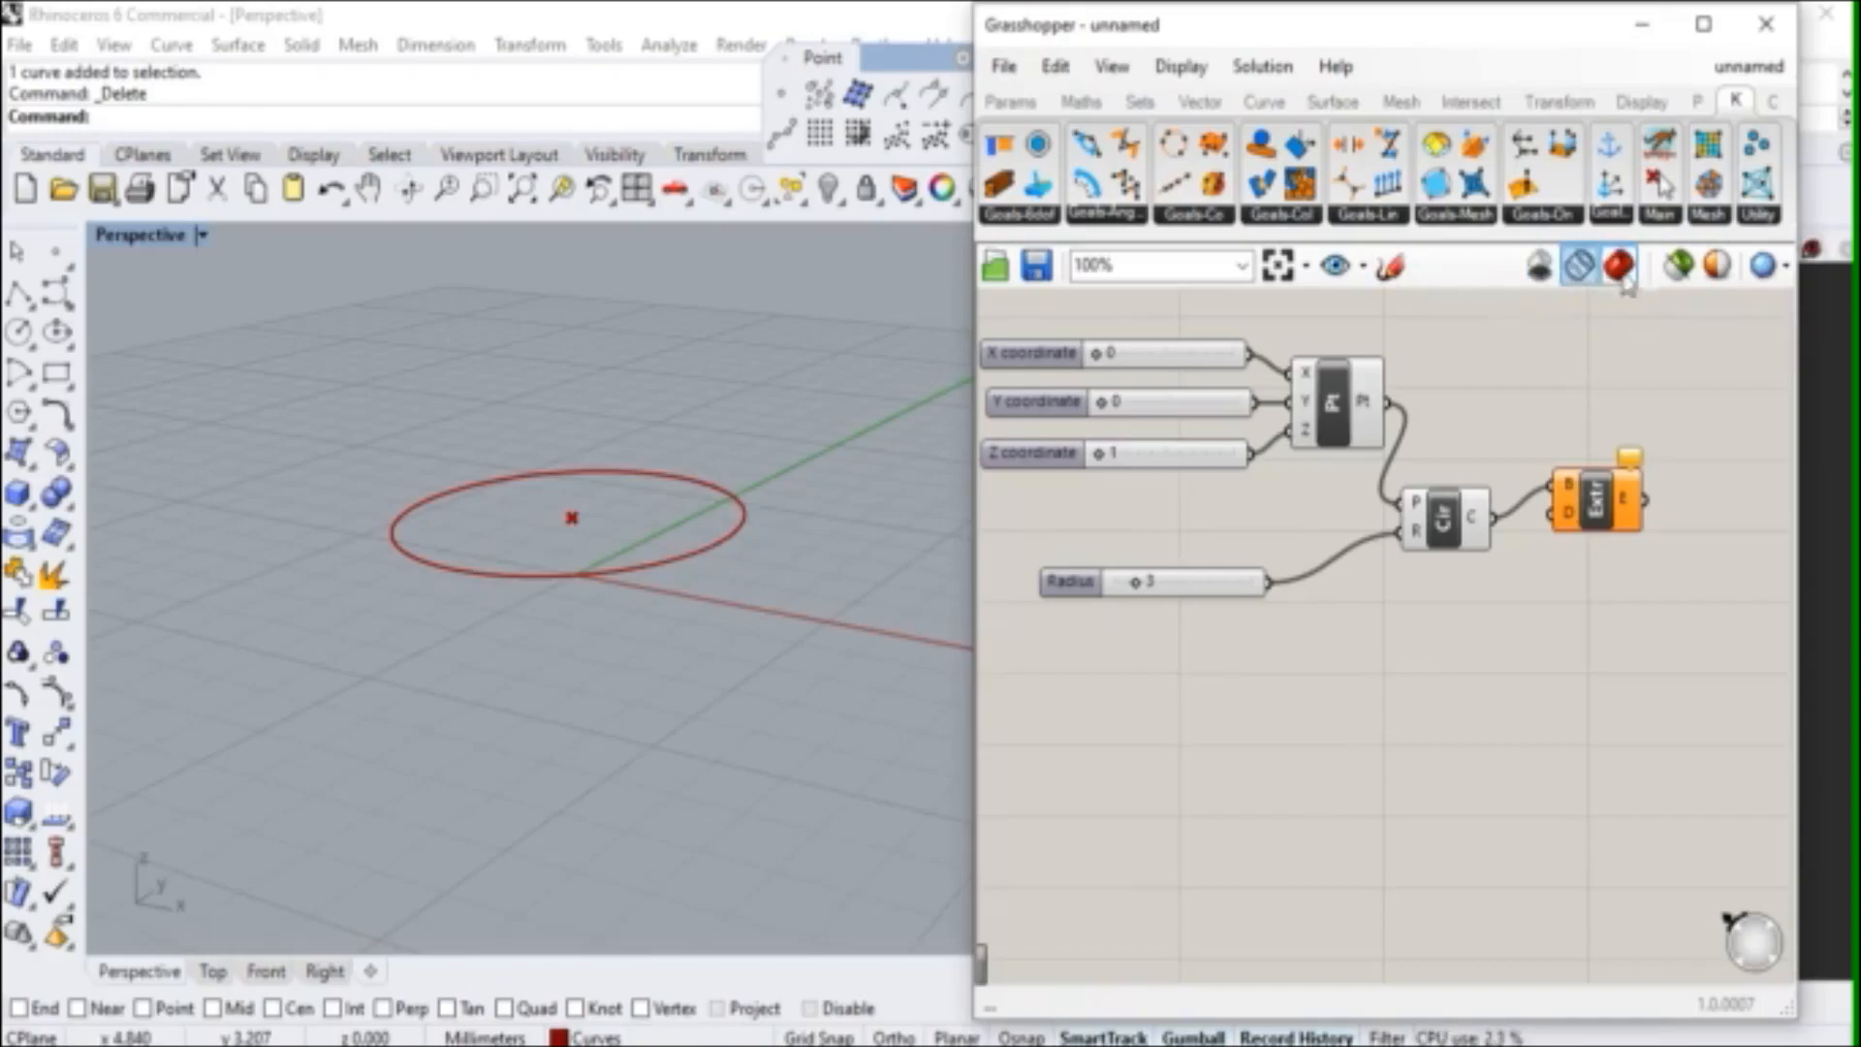
left_click(1618, 274)
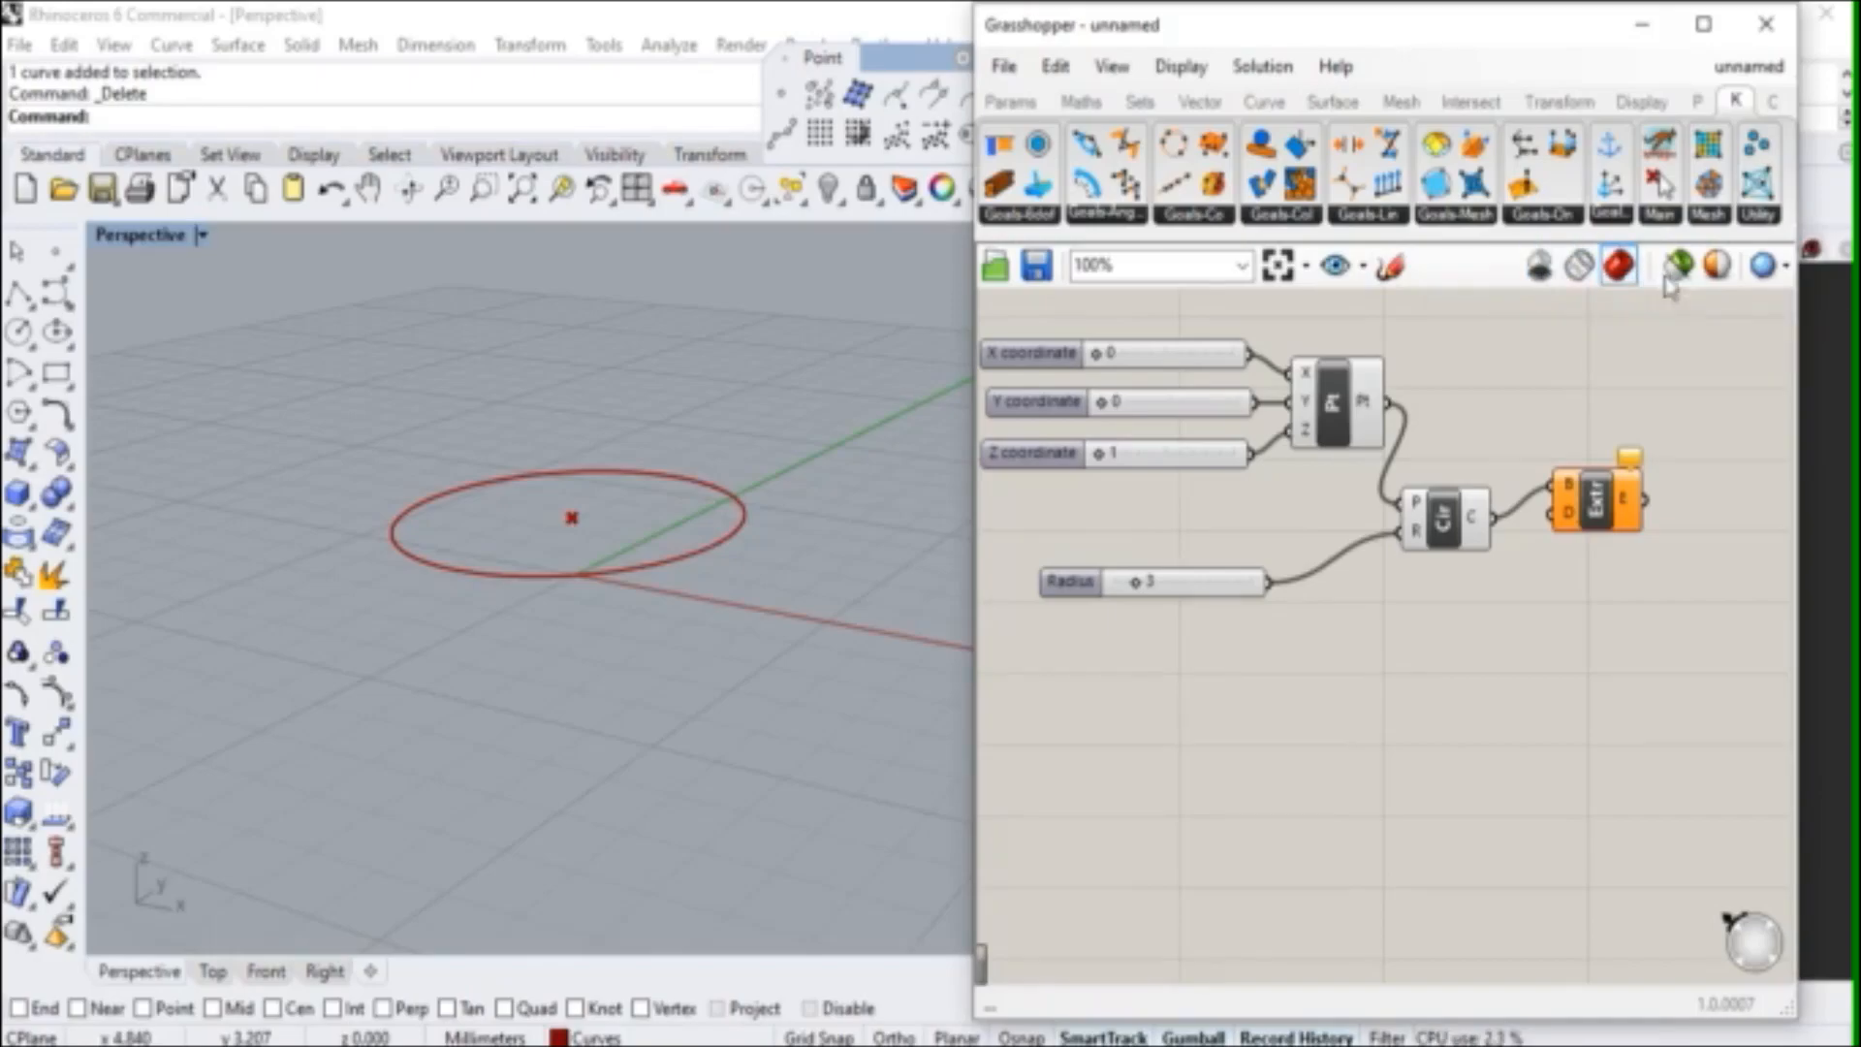
left_click(1760, 270)
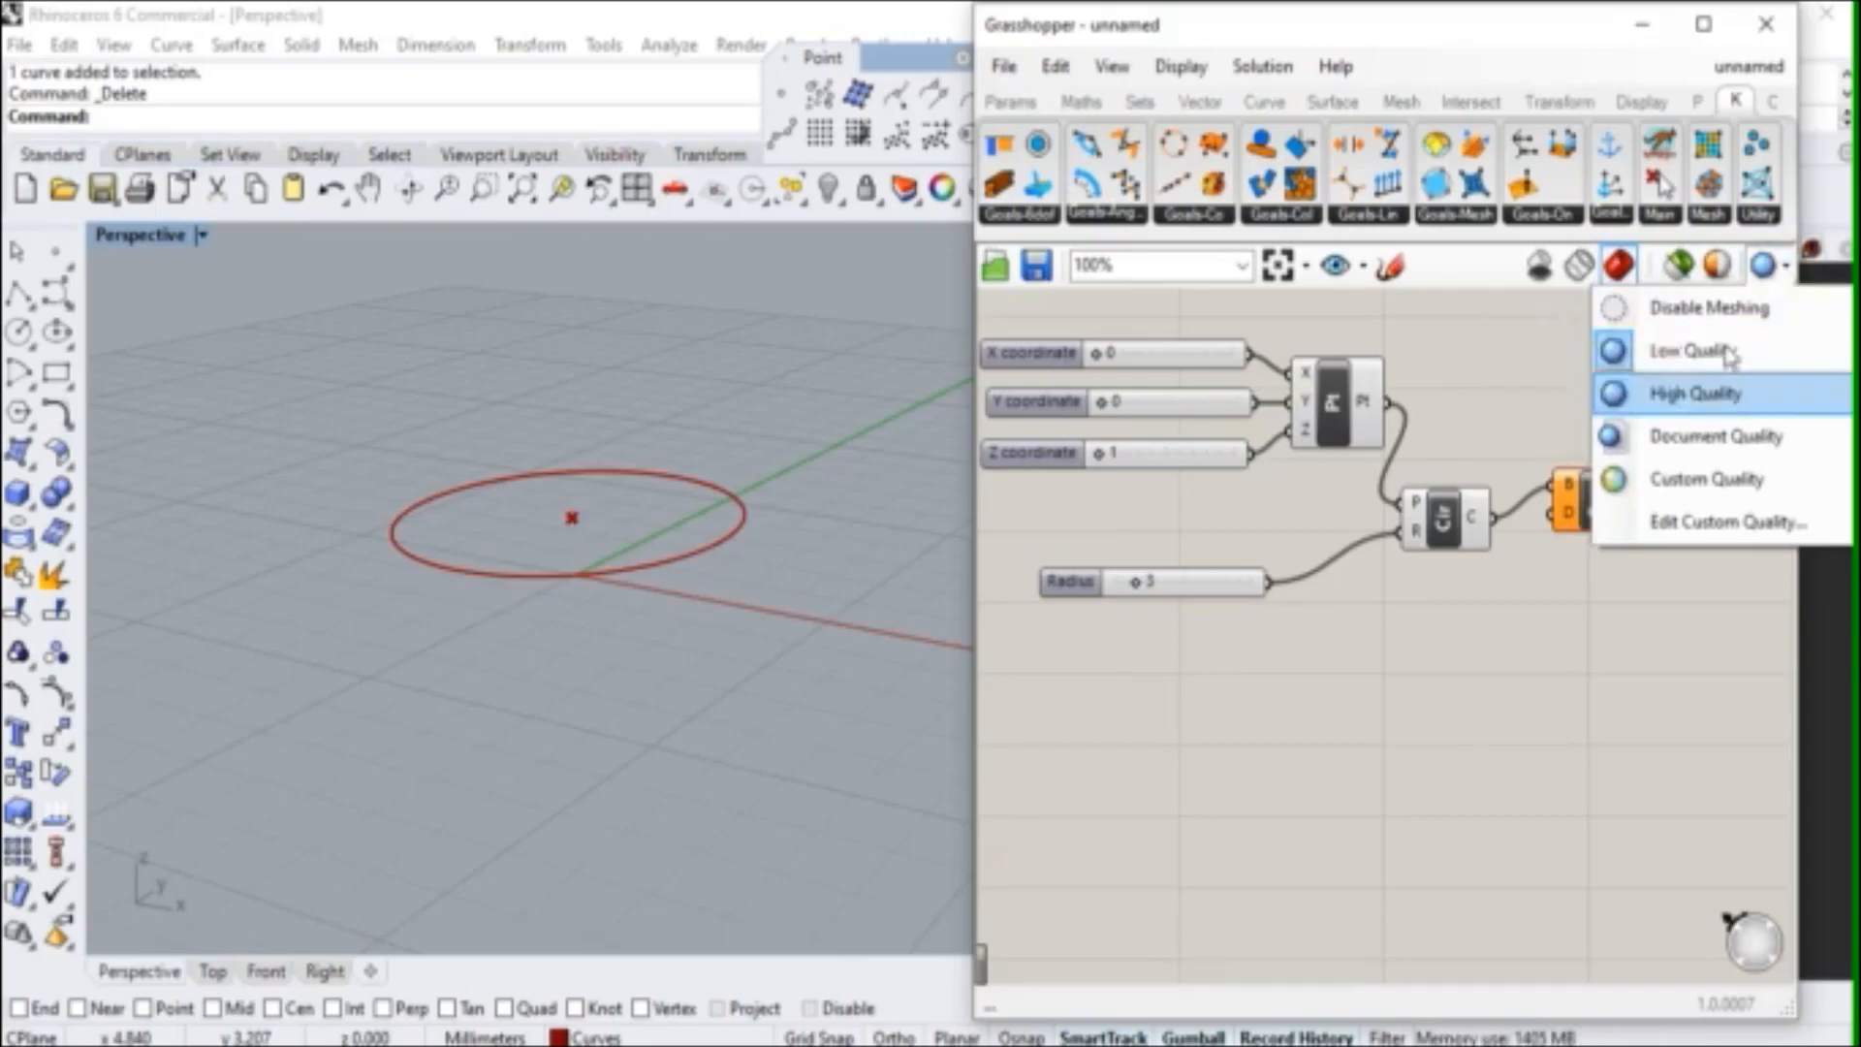
left_click(1541, 383)
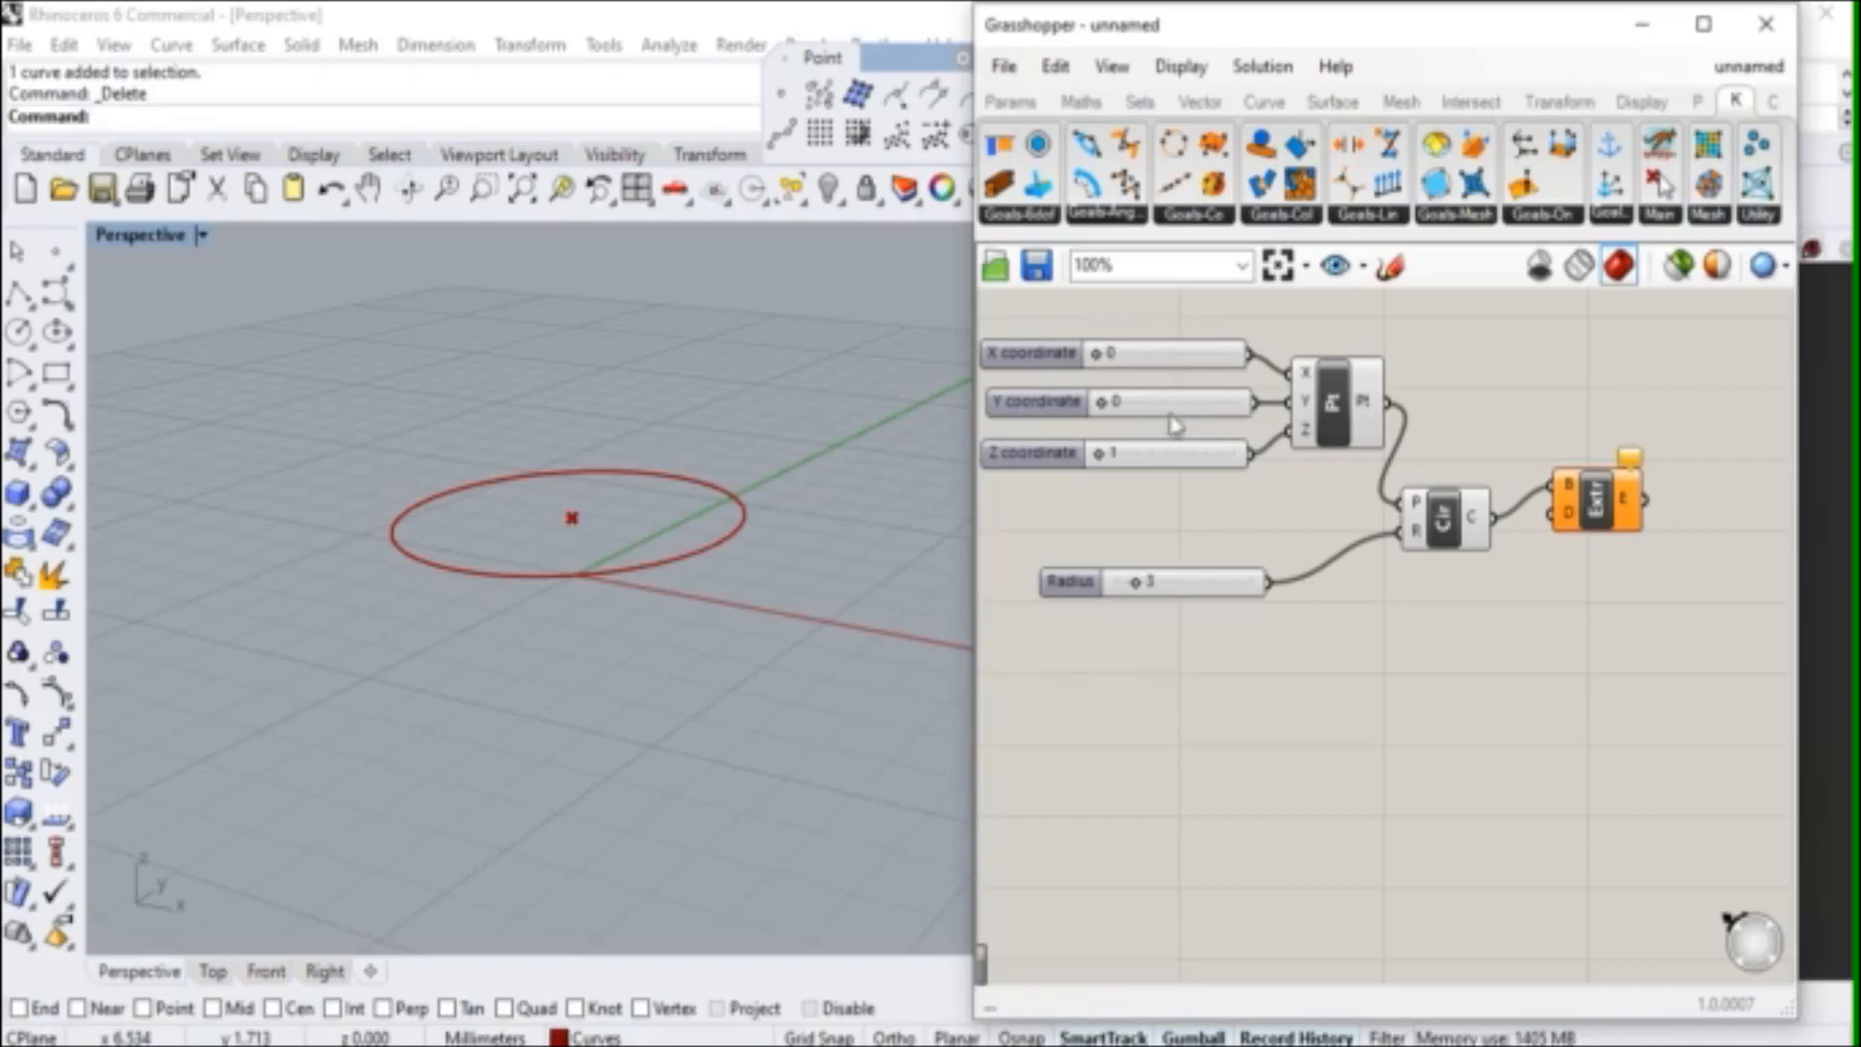
- Inspect the X coordinate slider's value limits and its expression options without changing them
right_click(1146, 361)
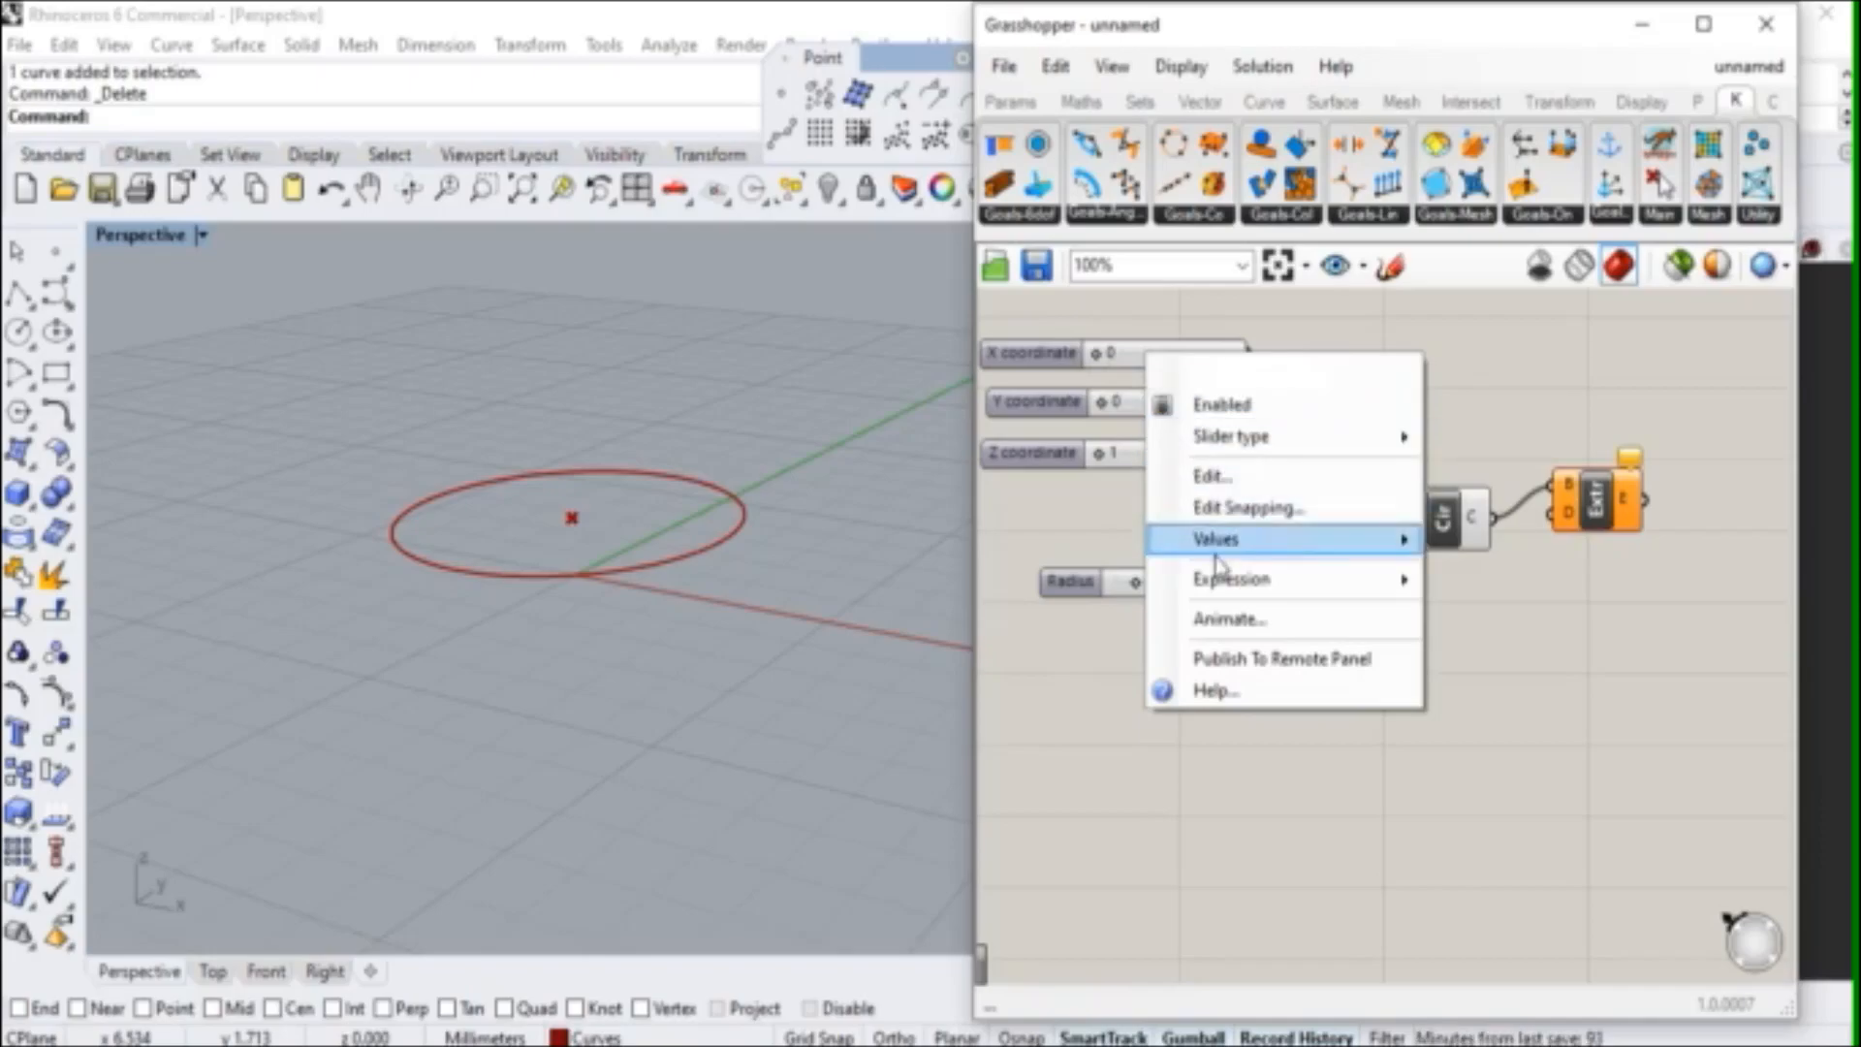
mouse_move(1226, 554)
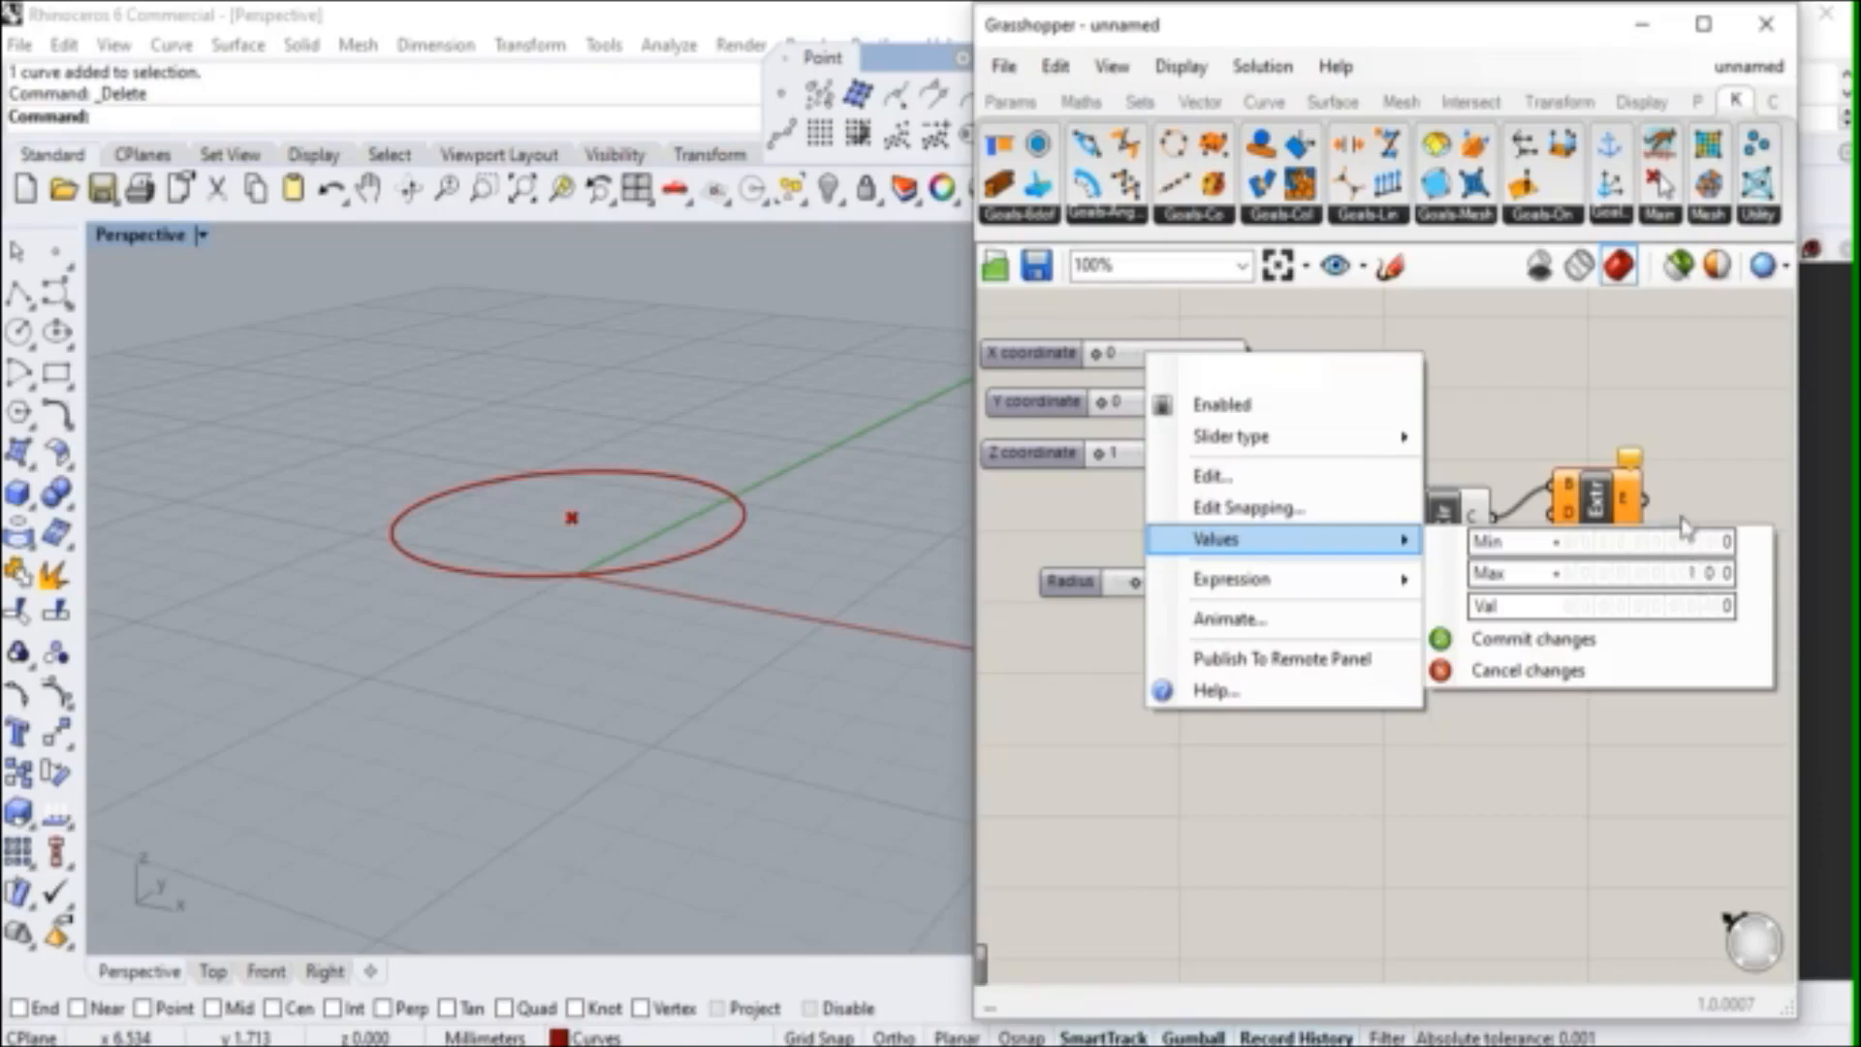
mouse_move(1277, 586)
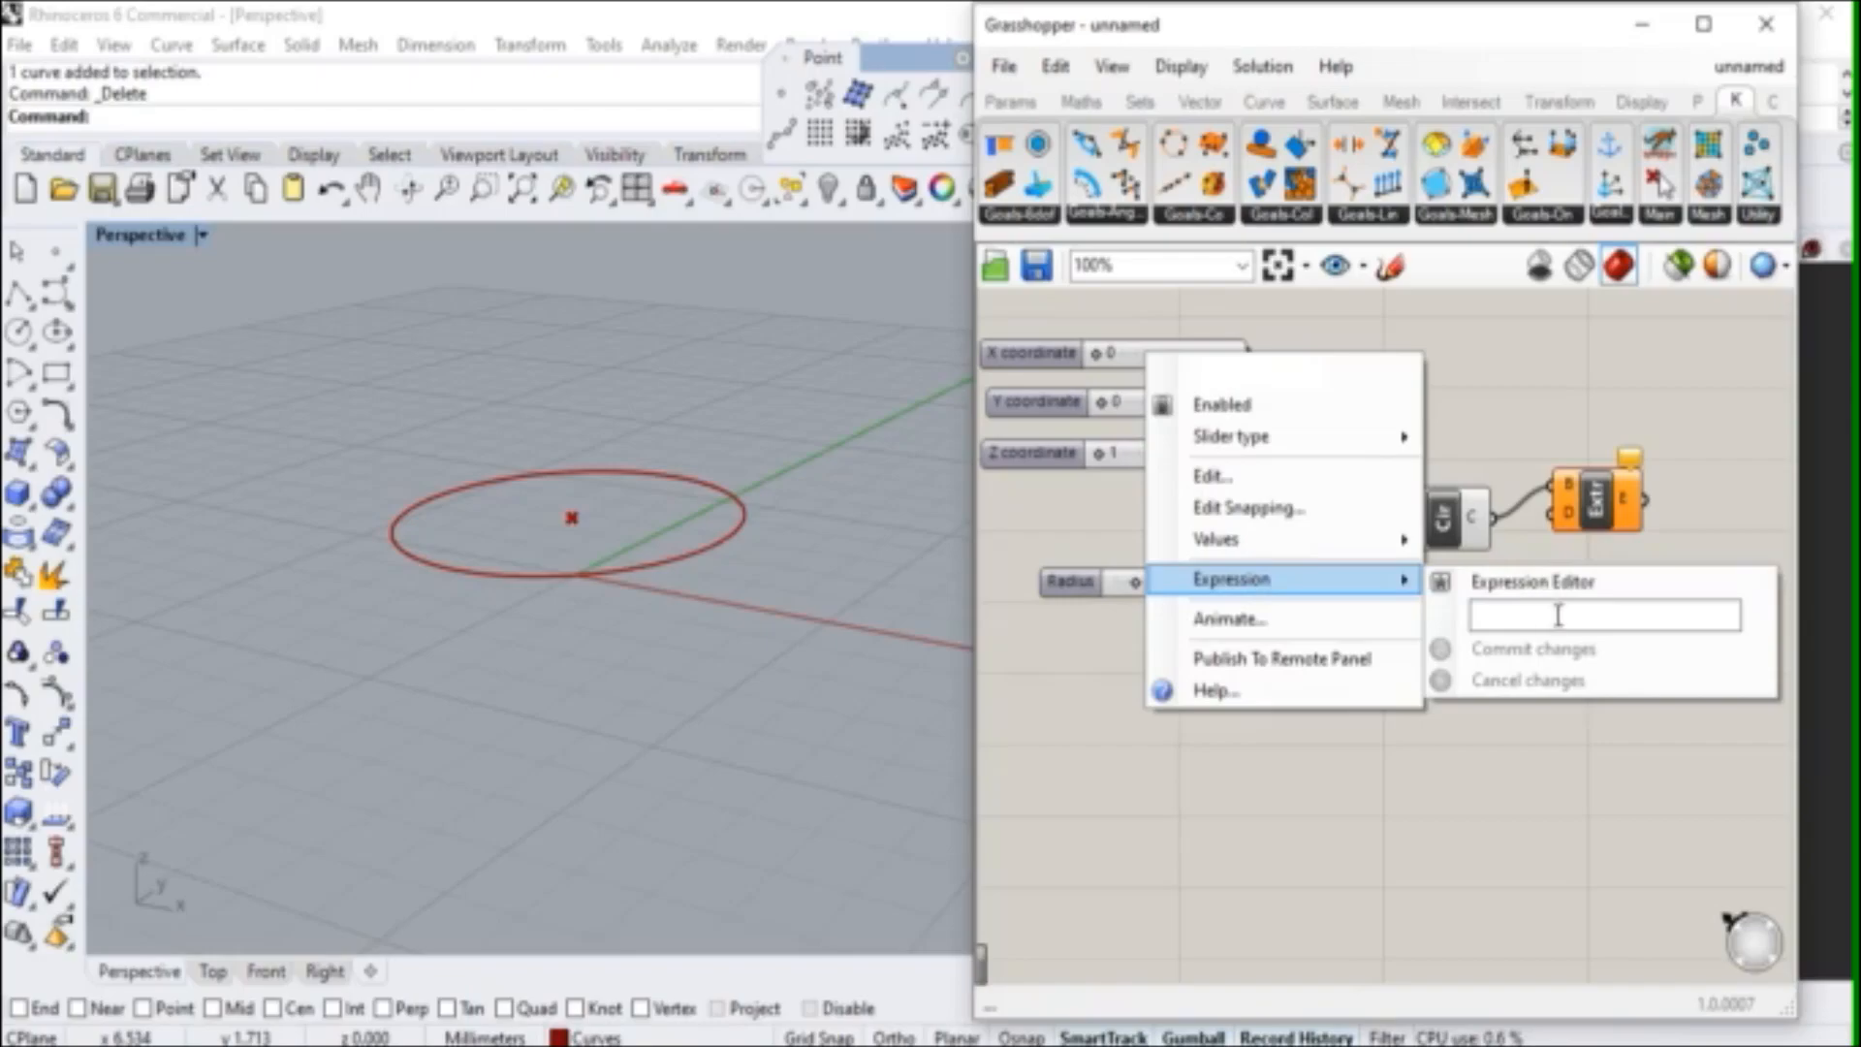
left_click(1527, 364)
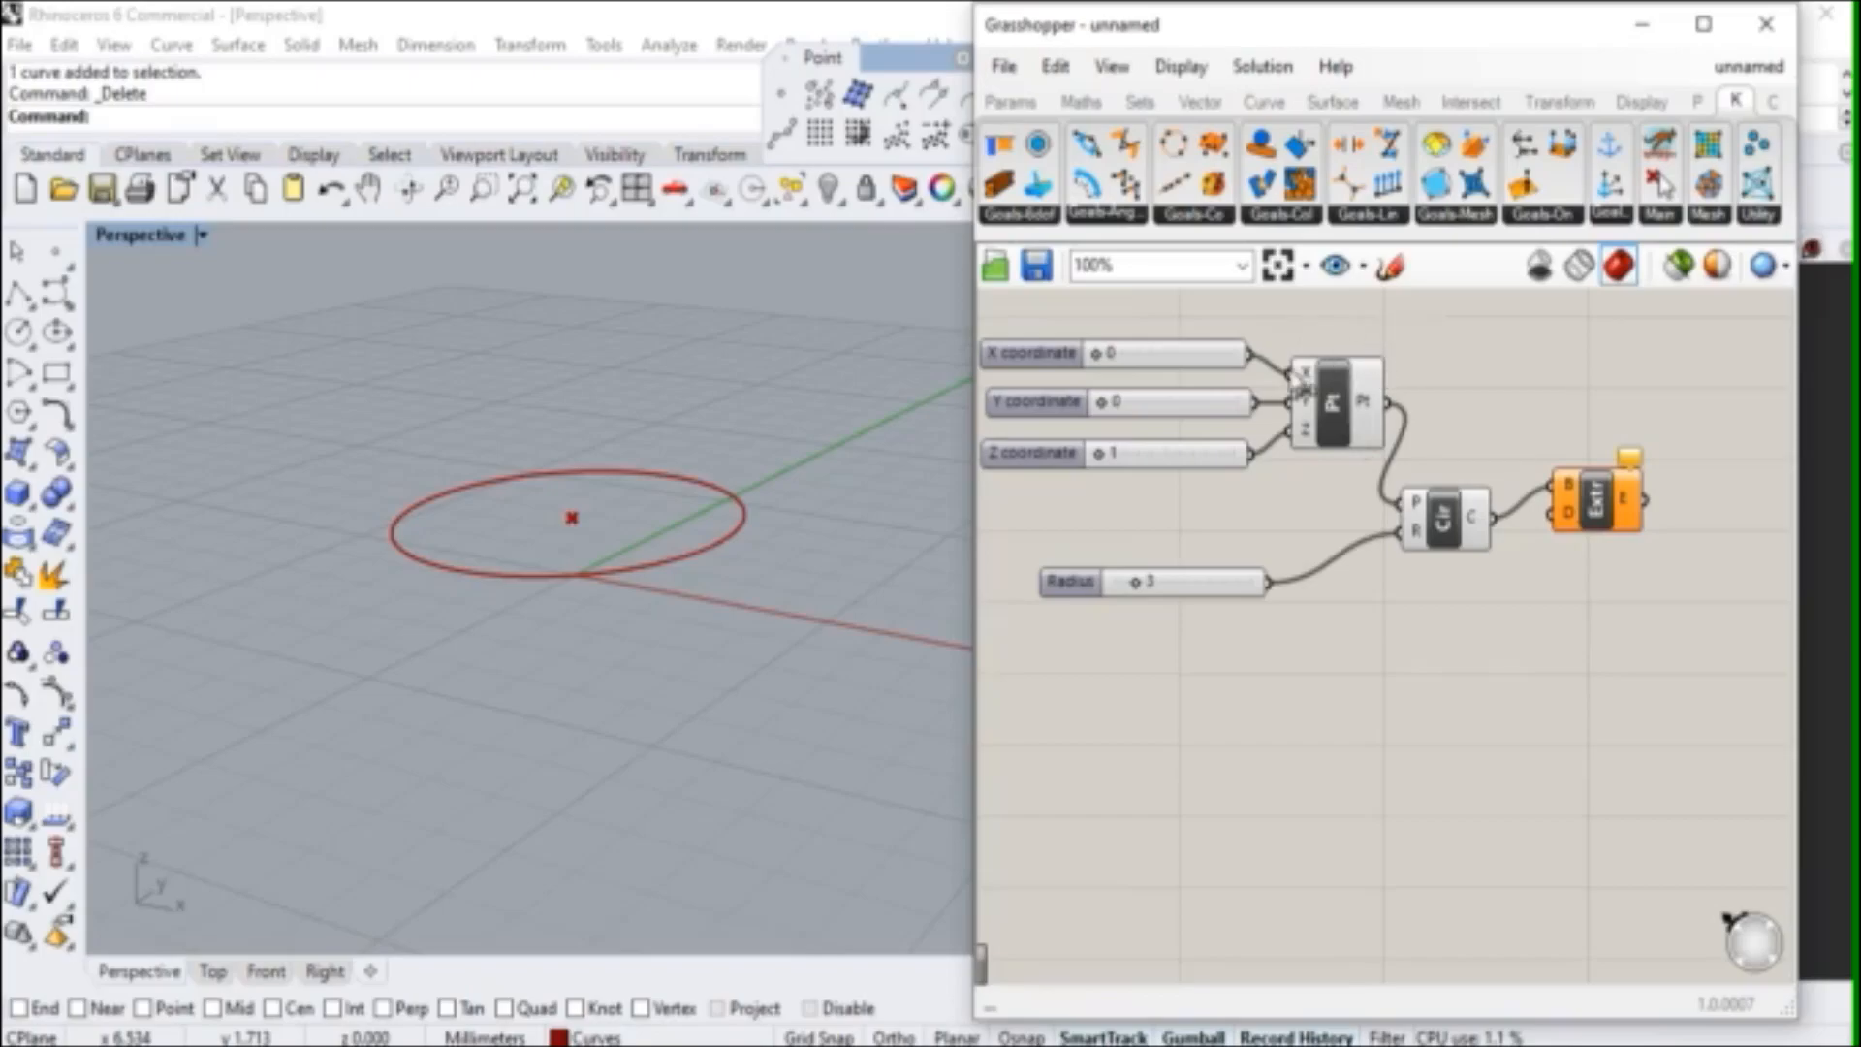
- Examine the Point component's X, Y and Z inputs and its output, highlighting its point in the viewport
left_click_drag(1284, 326, 1324, 501)
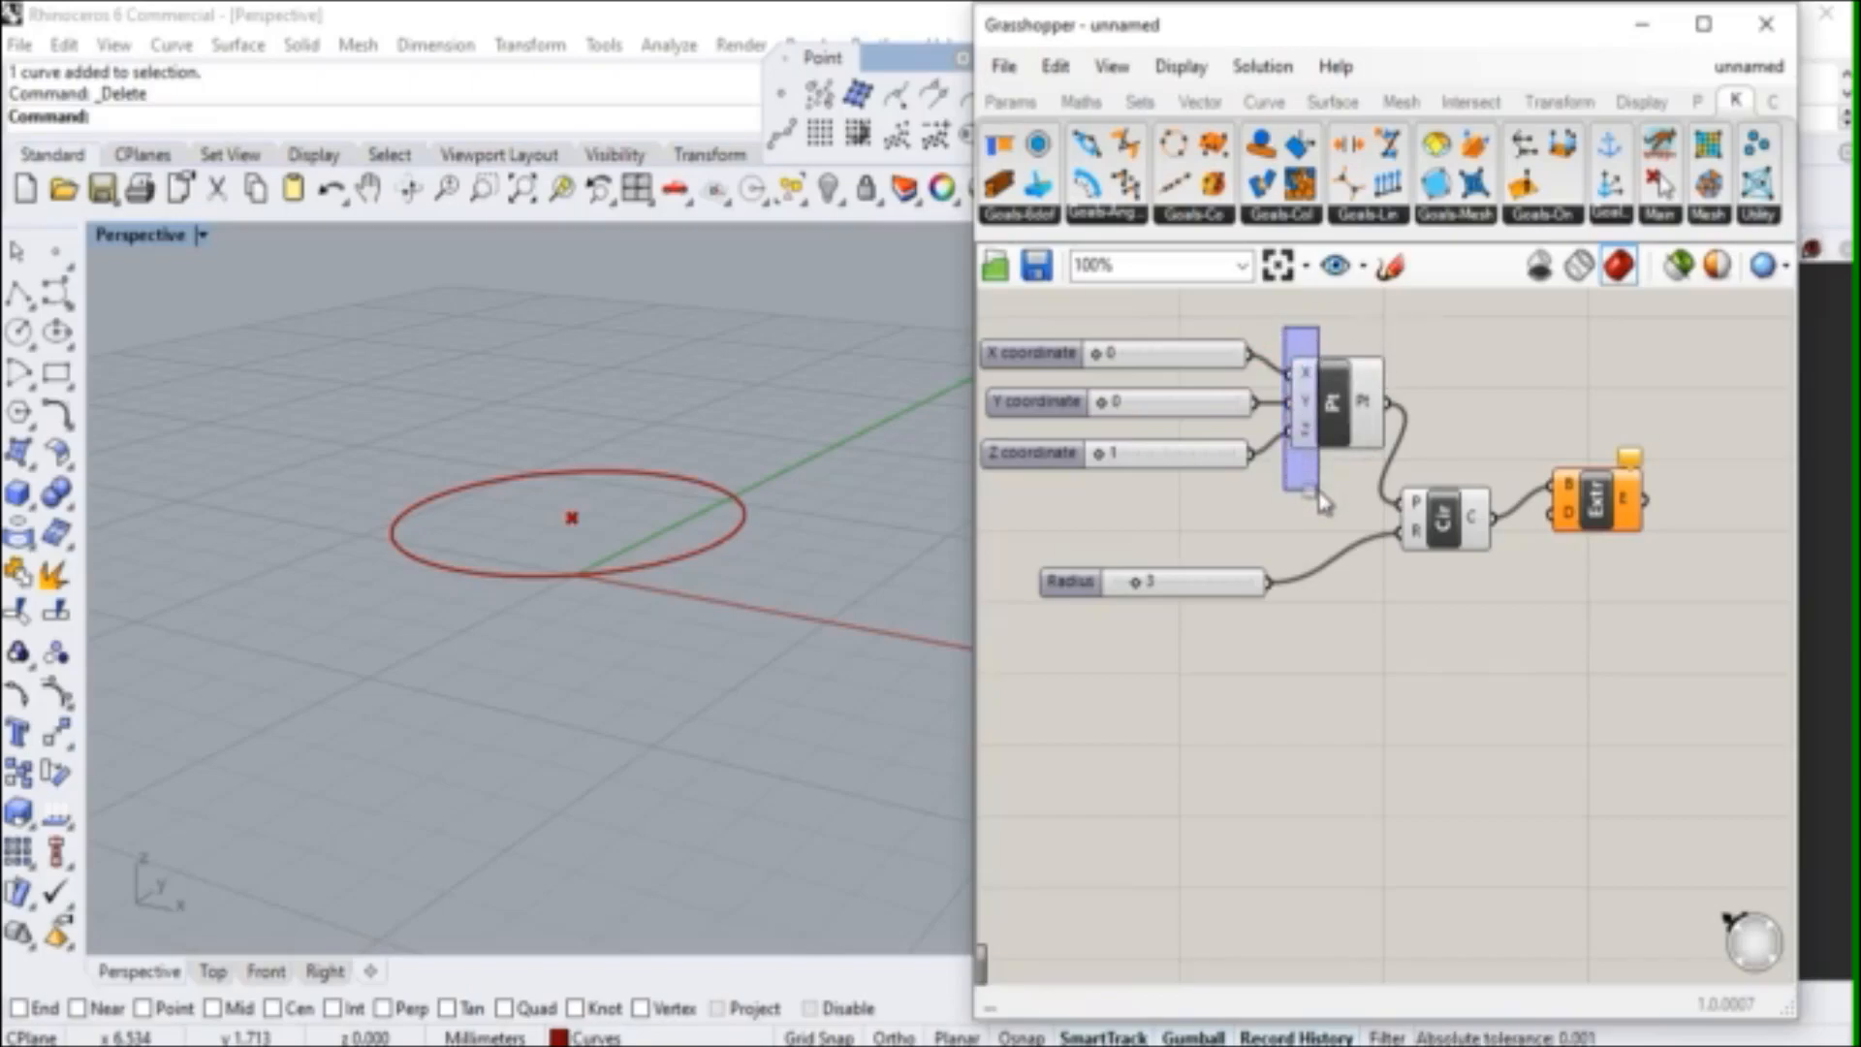
left_click_drag(1319, 492, 1328, 488)
left_click_drag(1347, 338, 1350, 419)
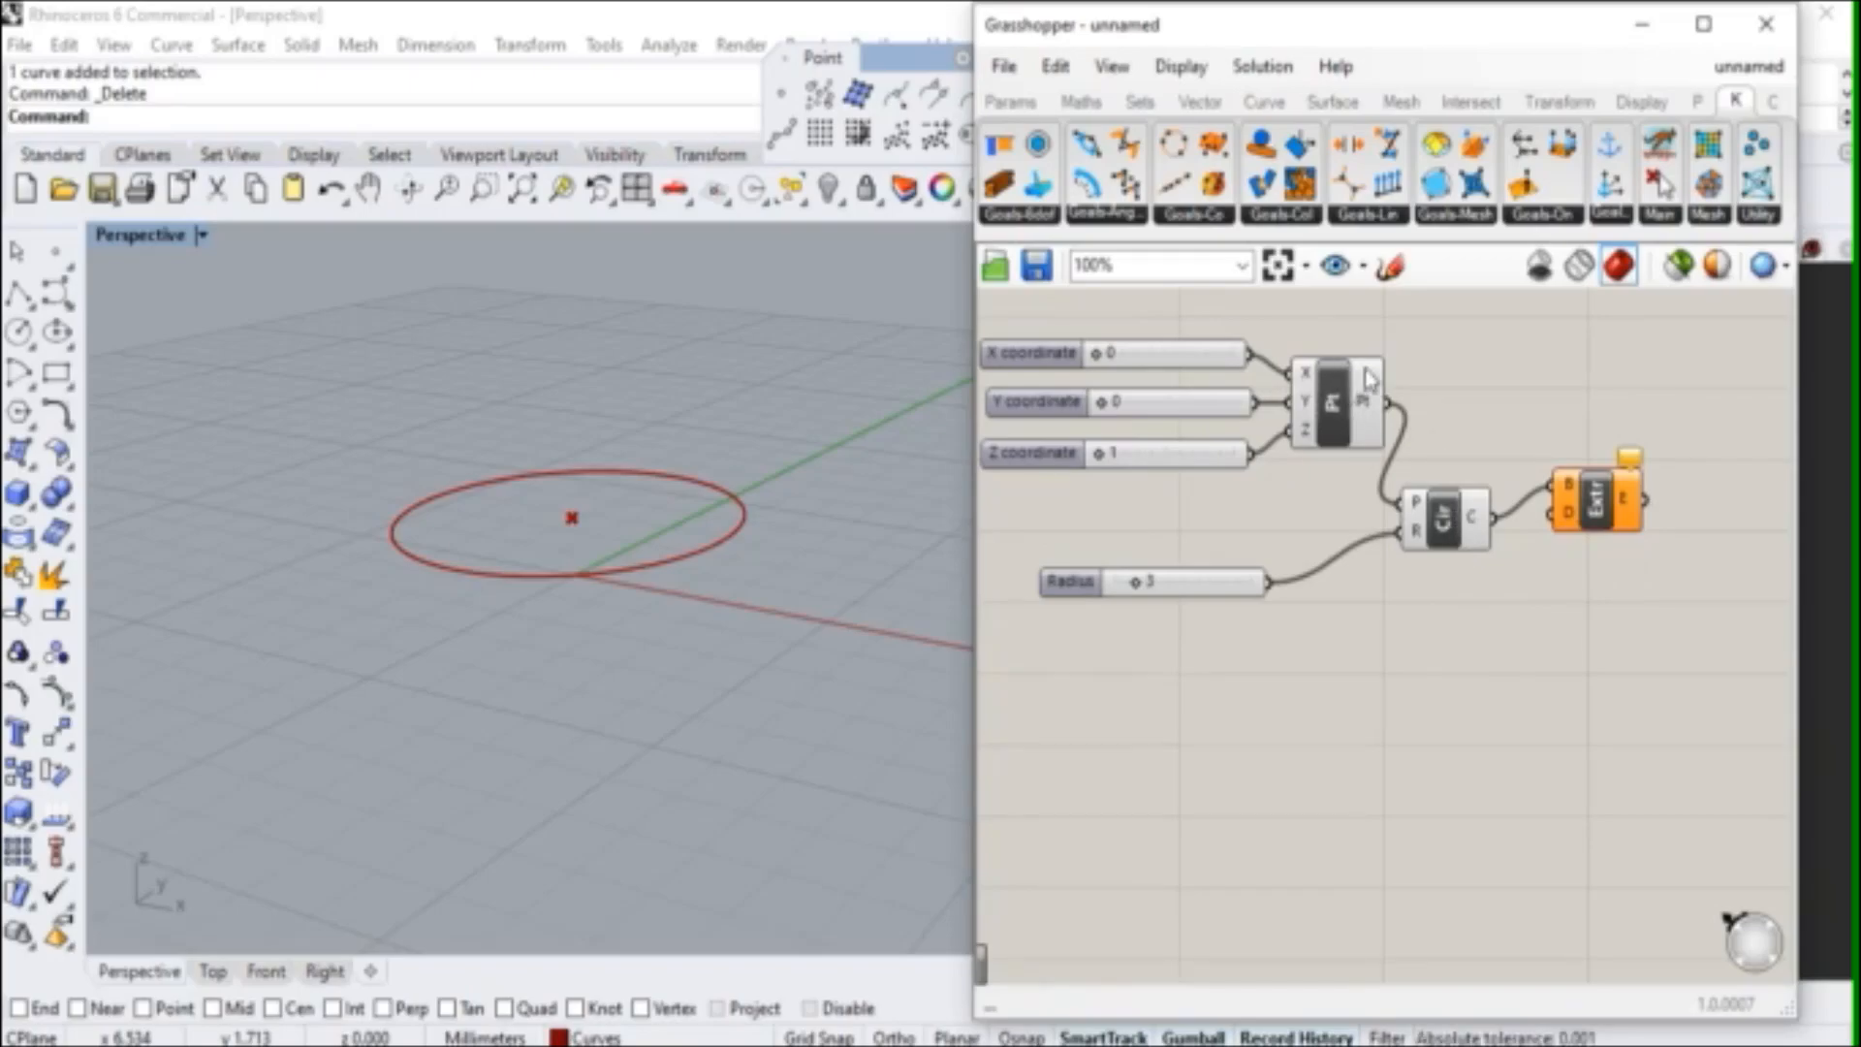
left_click(1365, 412)
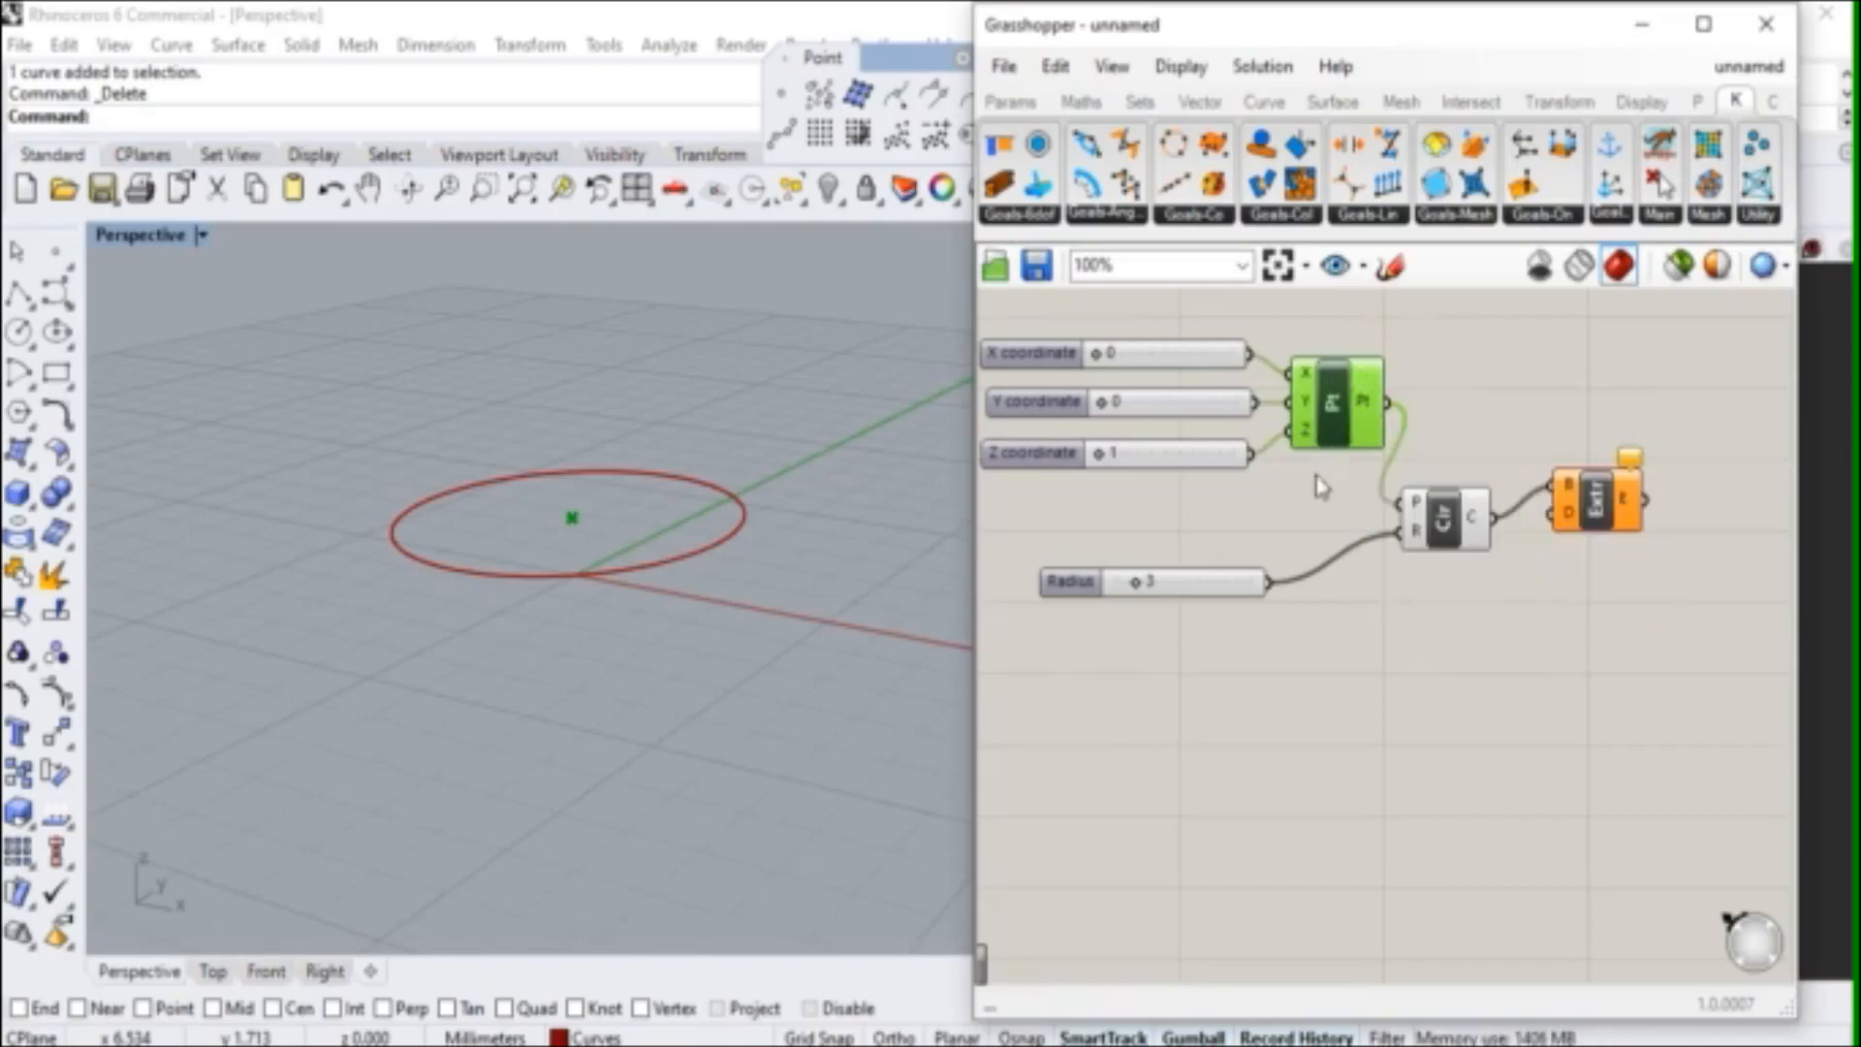
left_click(1308, 520)
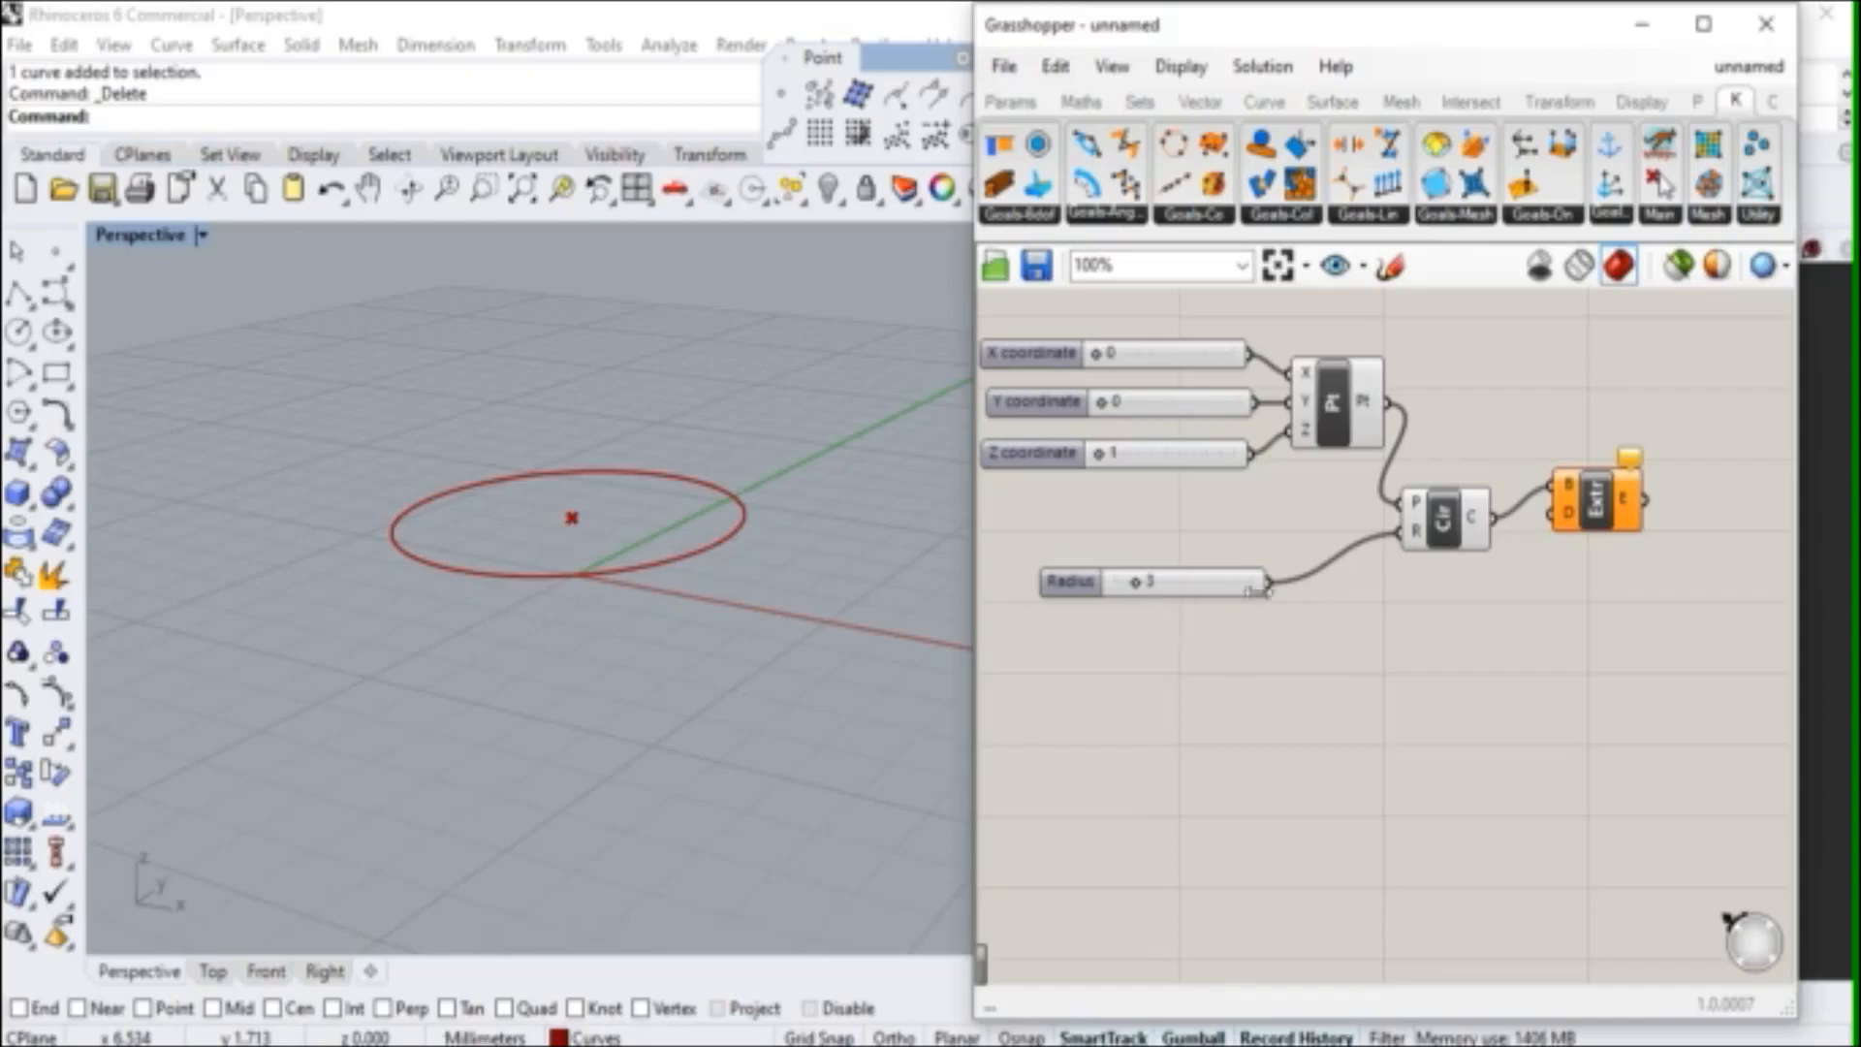
- Delete the Radius slider and the Extrude component from the canvas
right_click(1405, 536)
left_click(1246, 585)
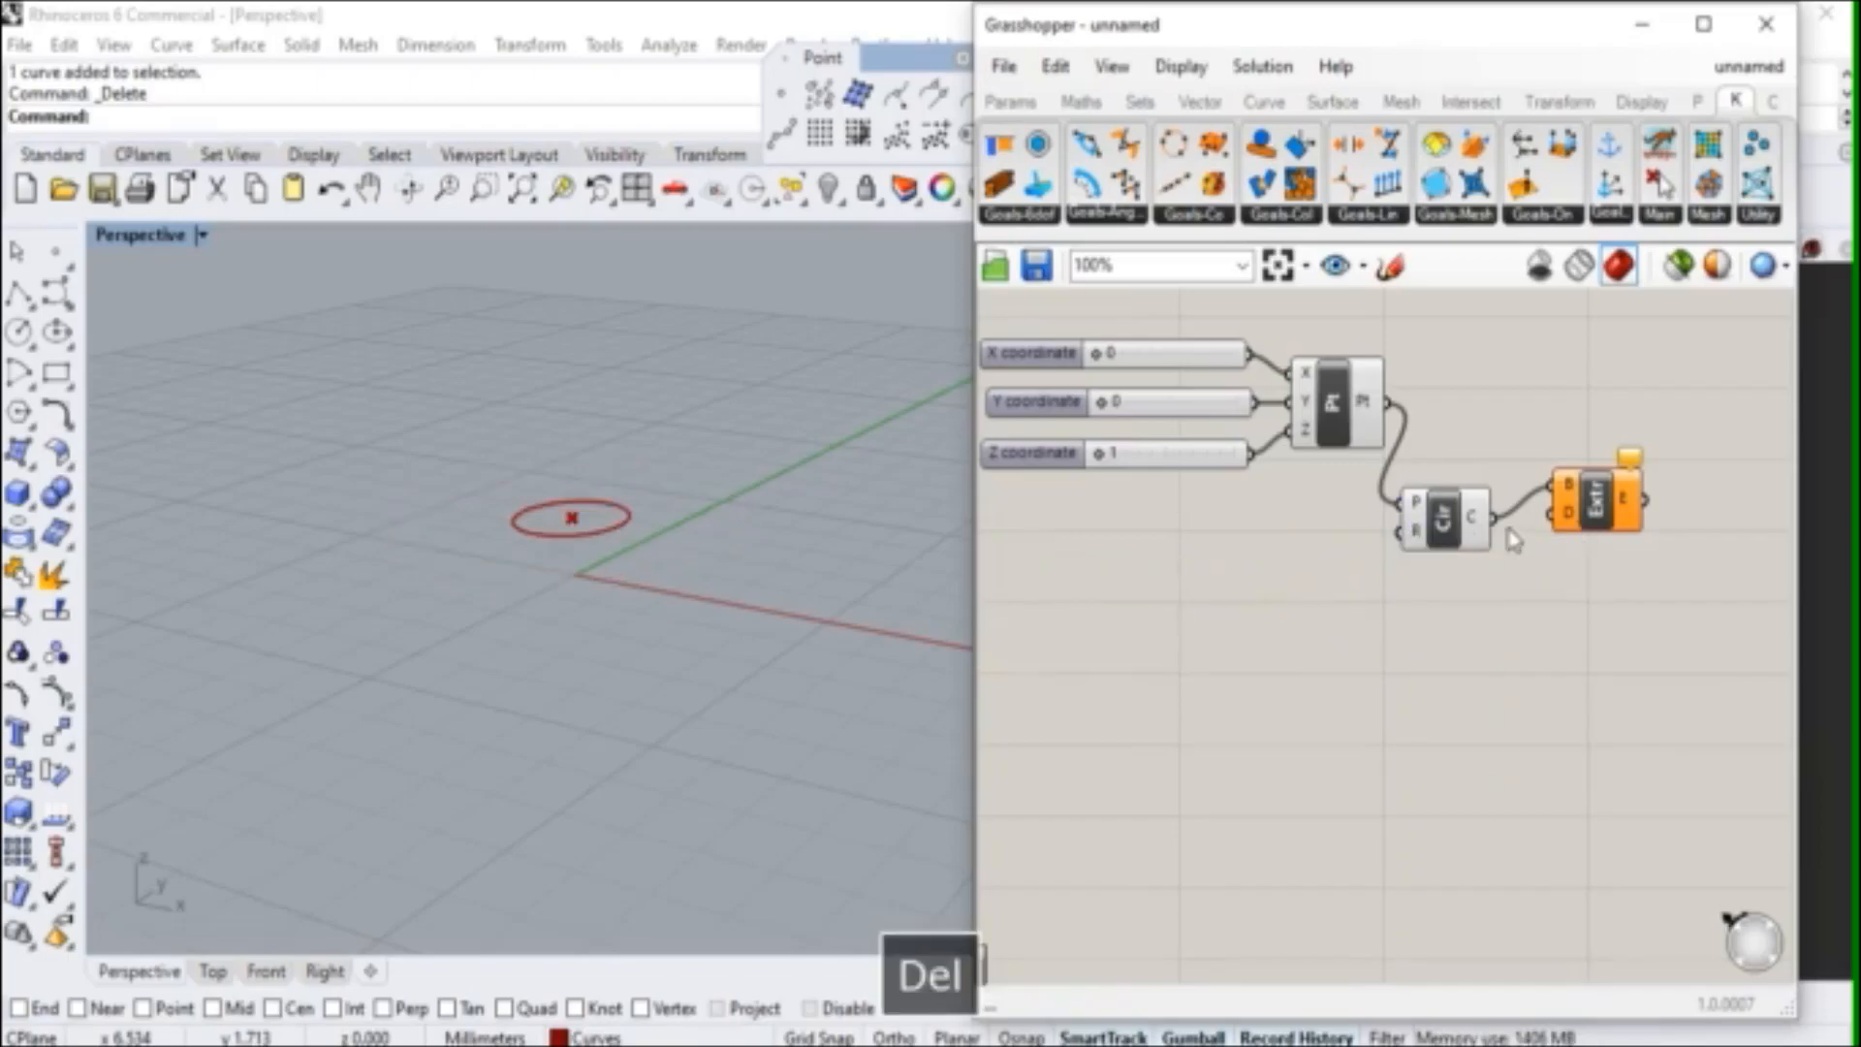
left_click_drag(1474, 543, 1454, 567)
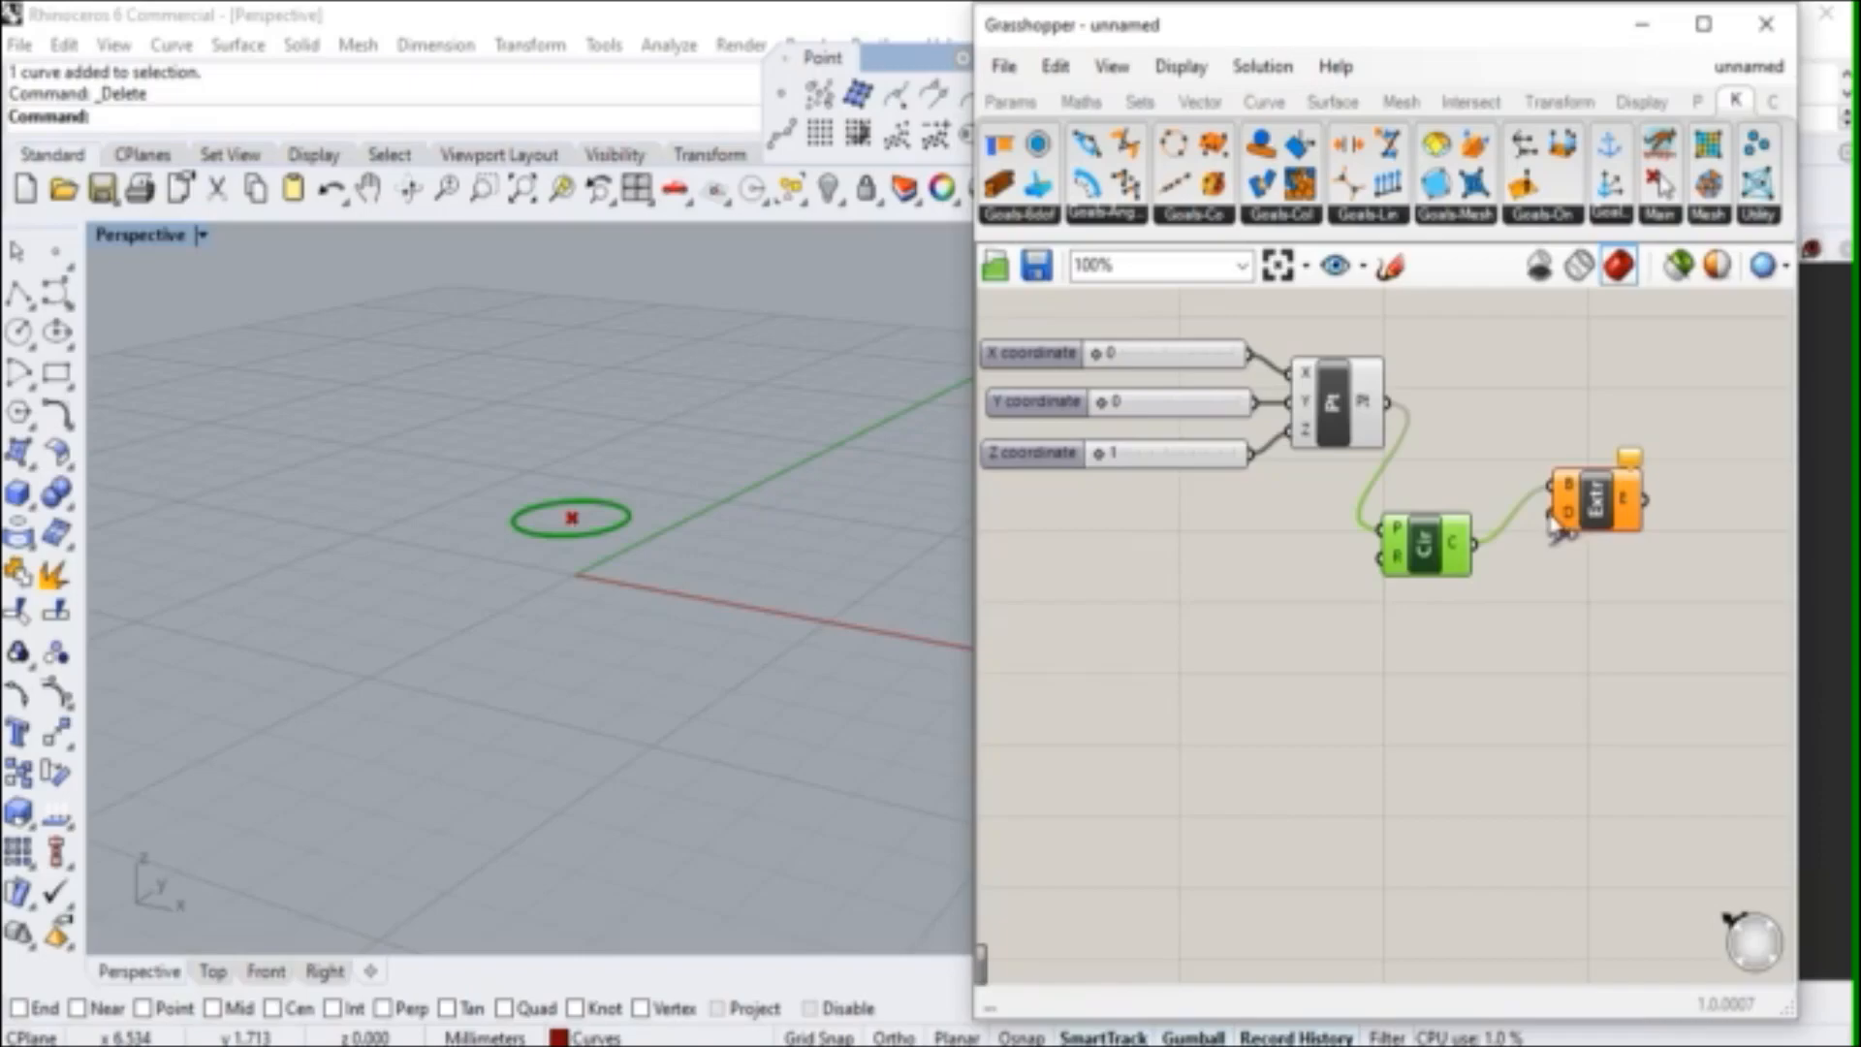
left_click_drag(1600, 513, 1630, 553)
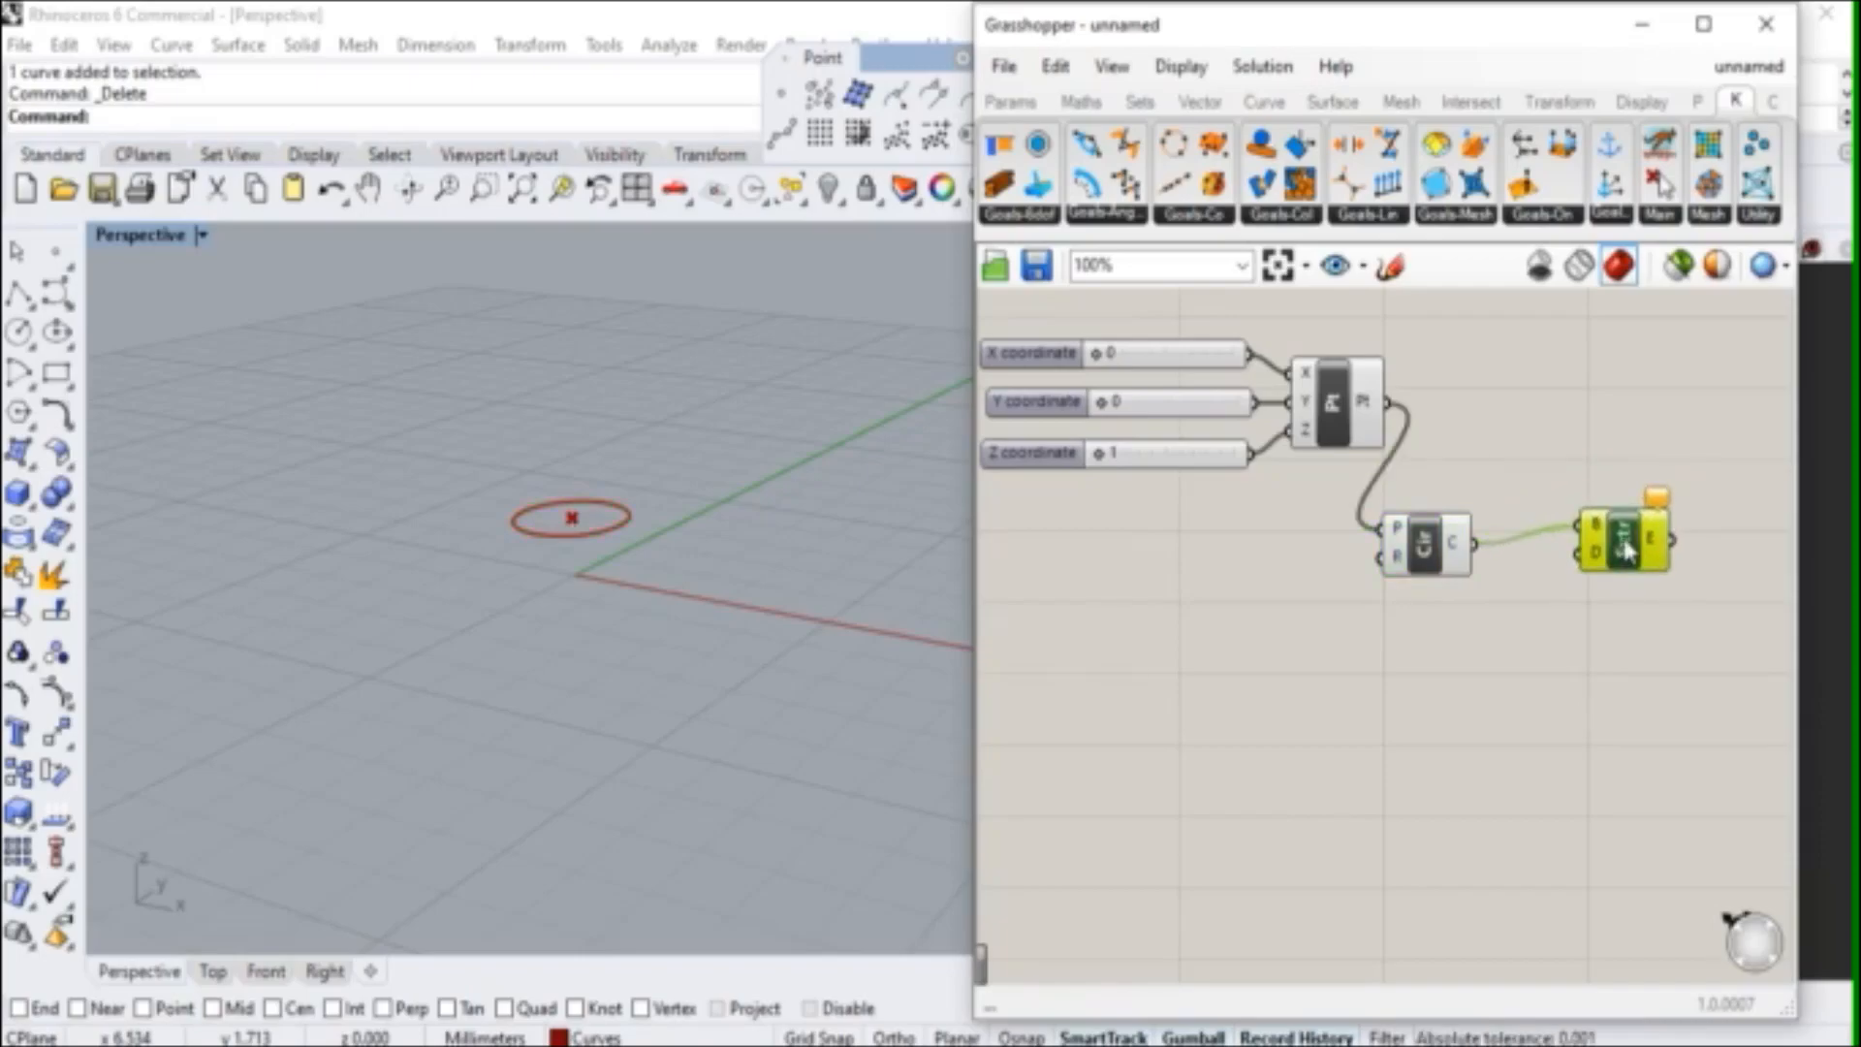
key("Delete")
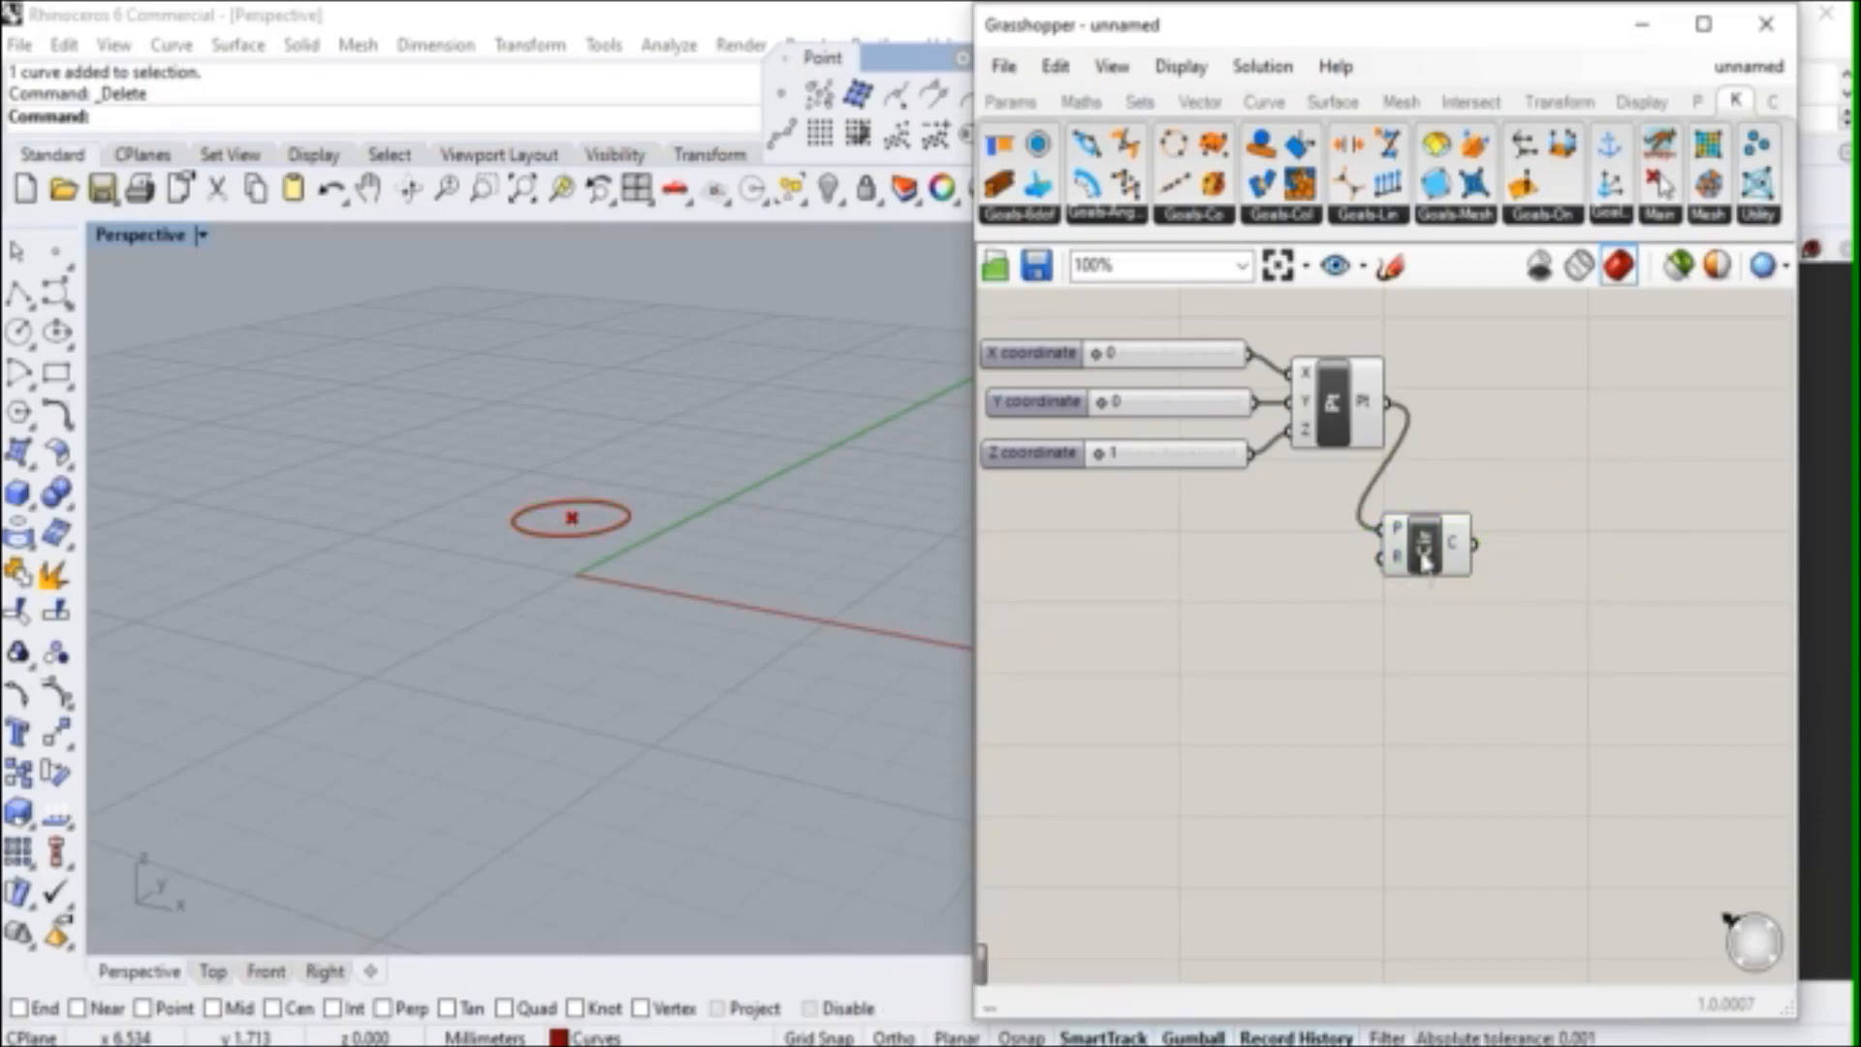
- Move the Circle component closer to the Point component's level and connect the point output to its radius input
left_click_drag(1424, 560, 1502, 507)
left_click(1278, 485)
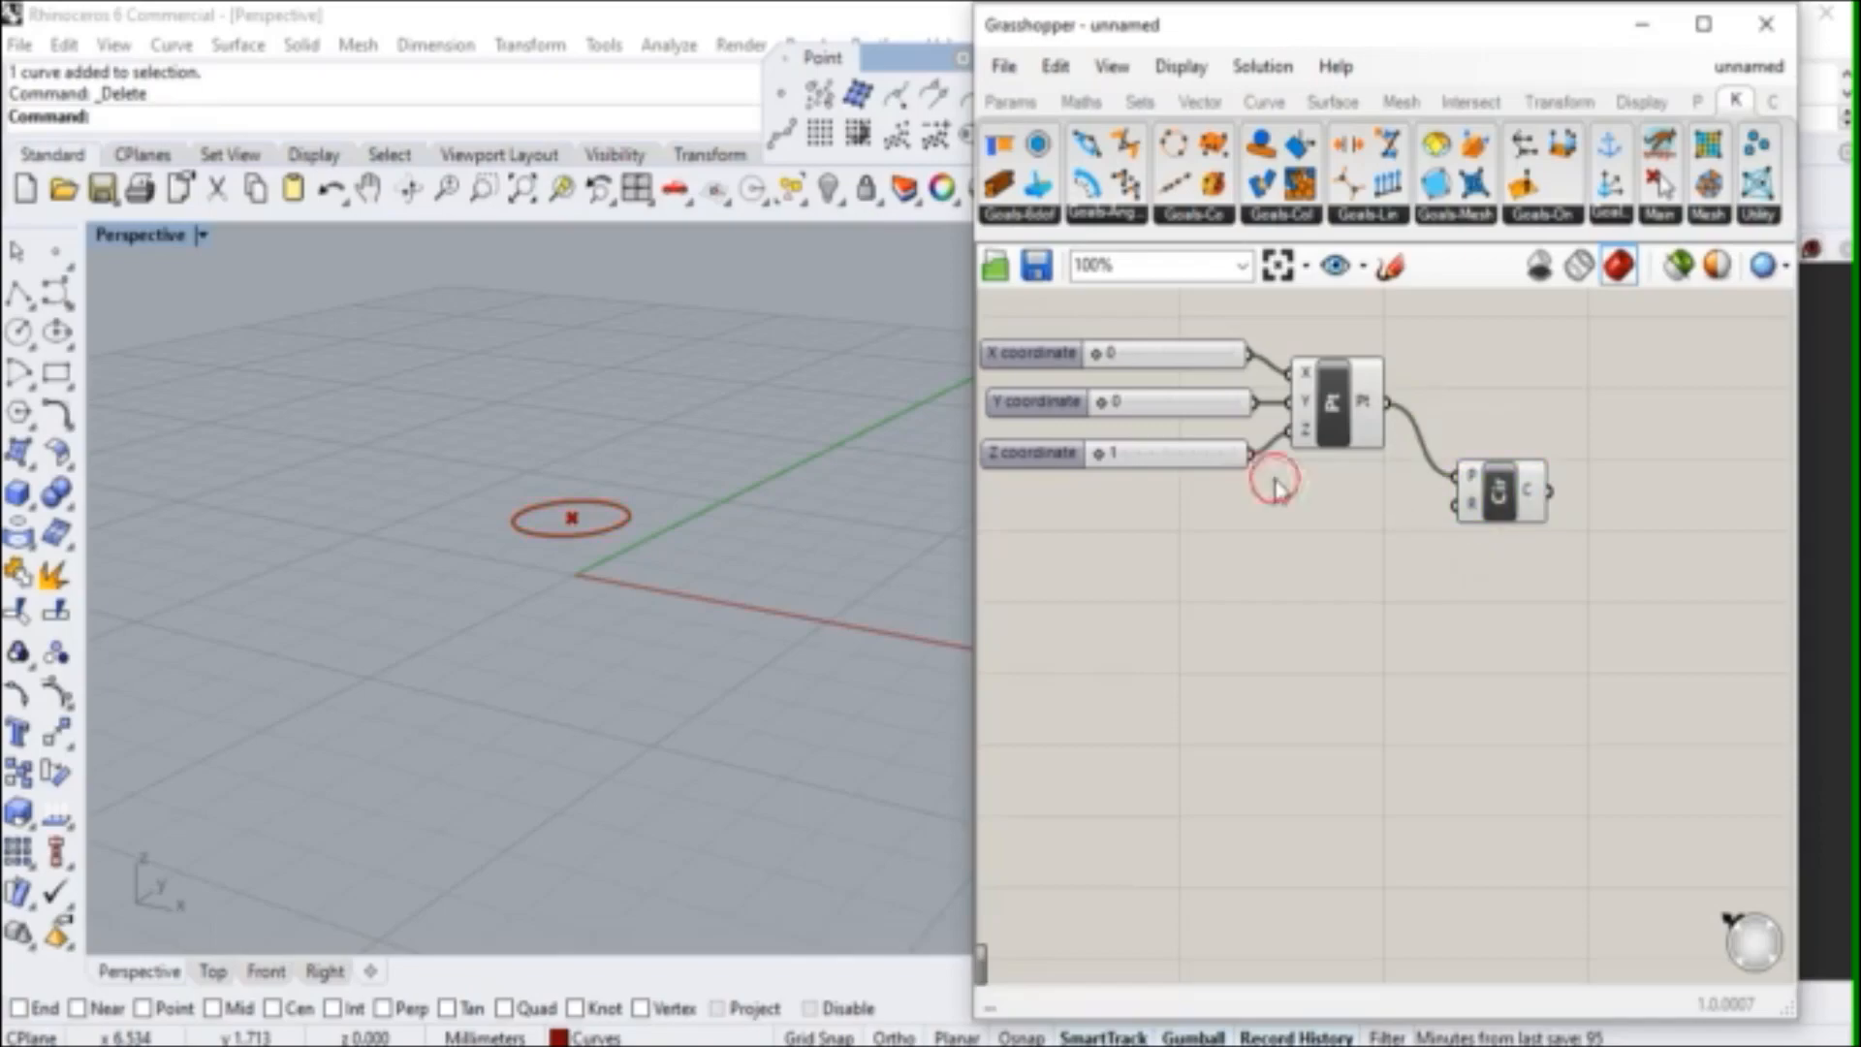
left_click(1171, 457)
left_click_drag(1459, 504, 1390, 403)
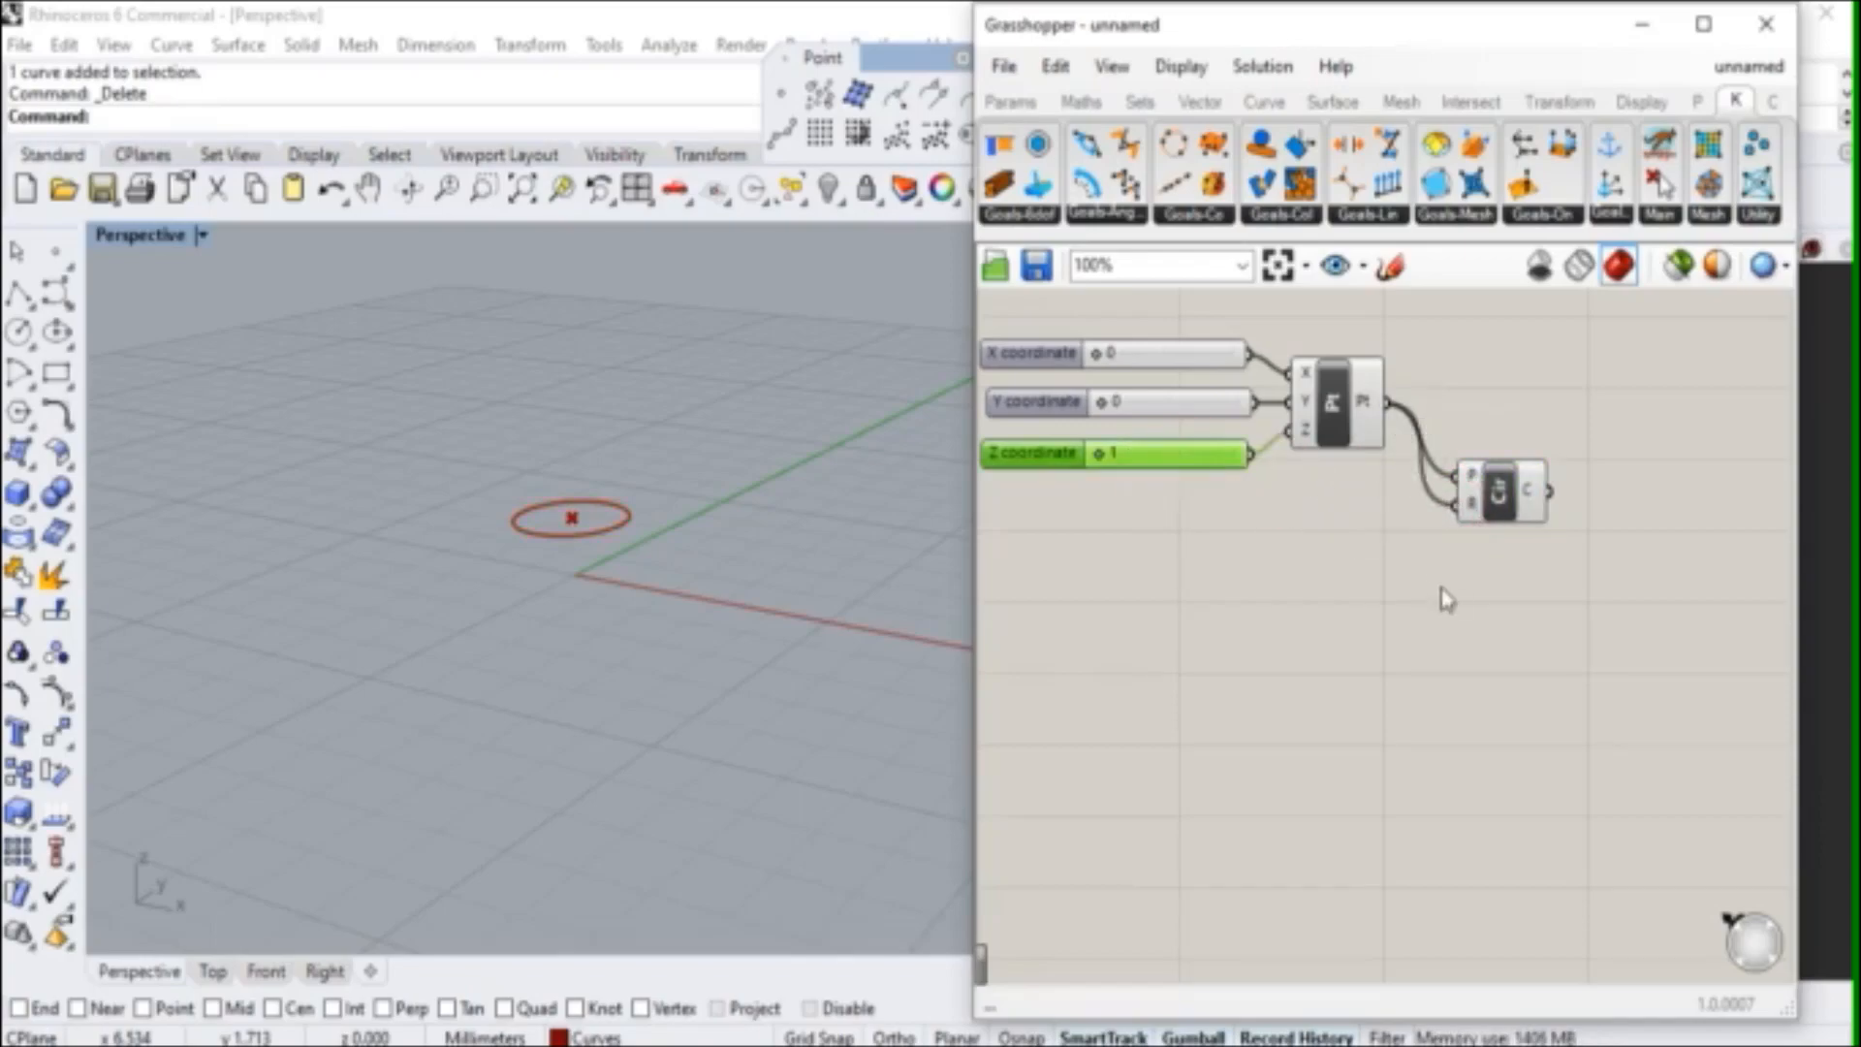
left_click(1501, 500)
left_click(1421, 458)
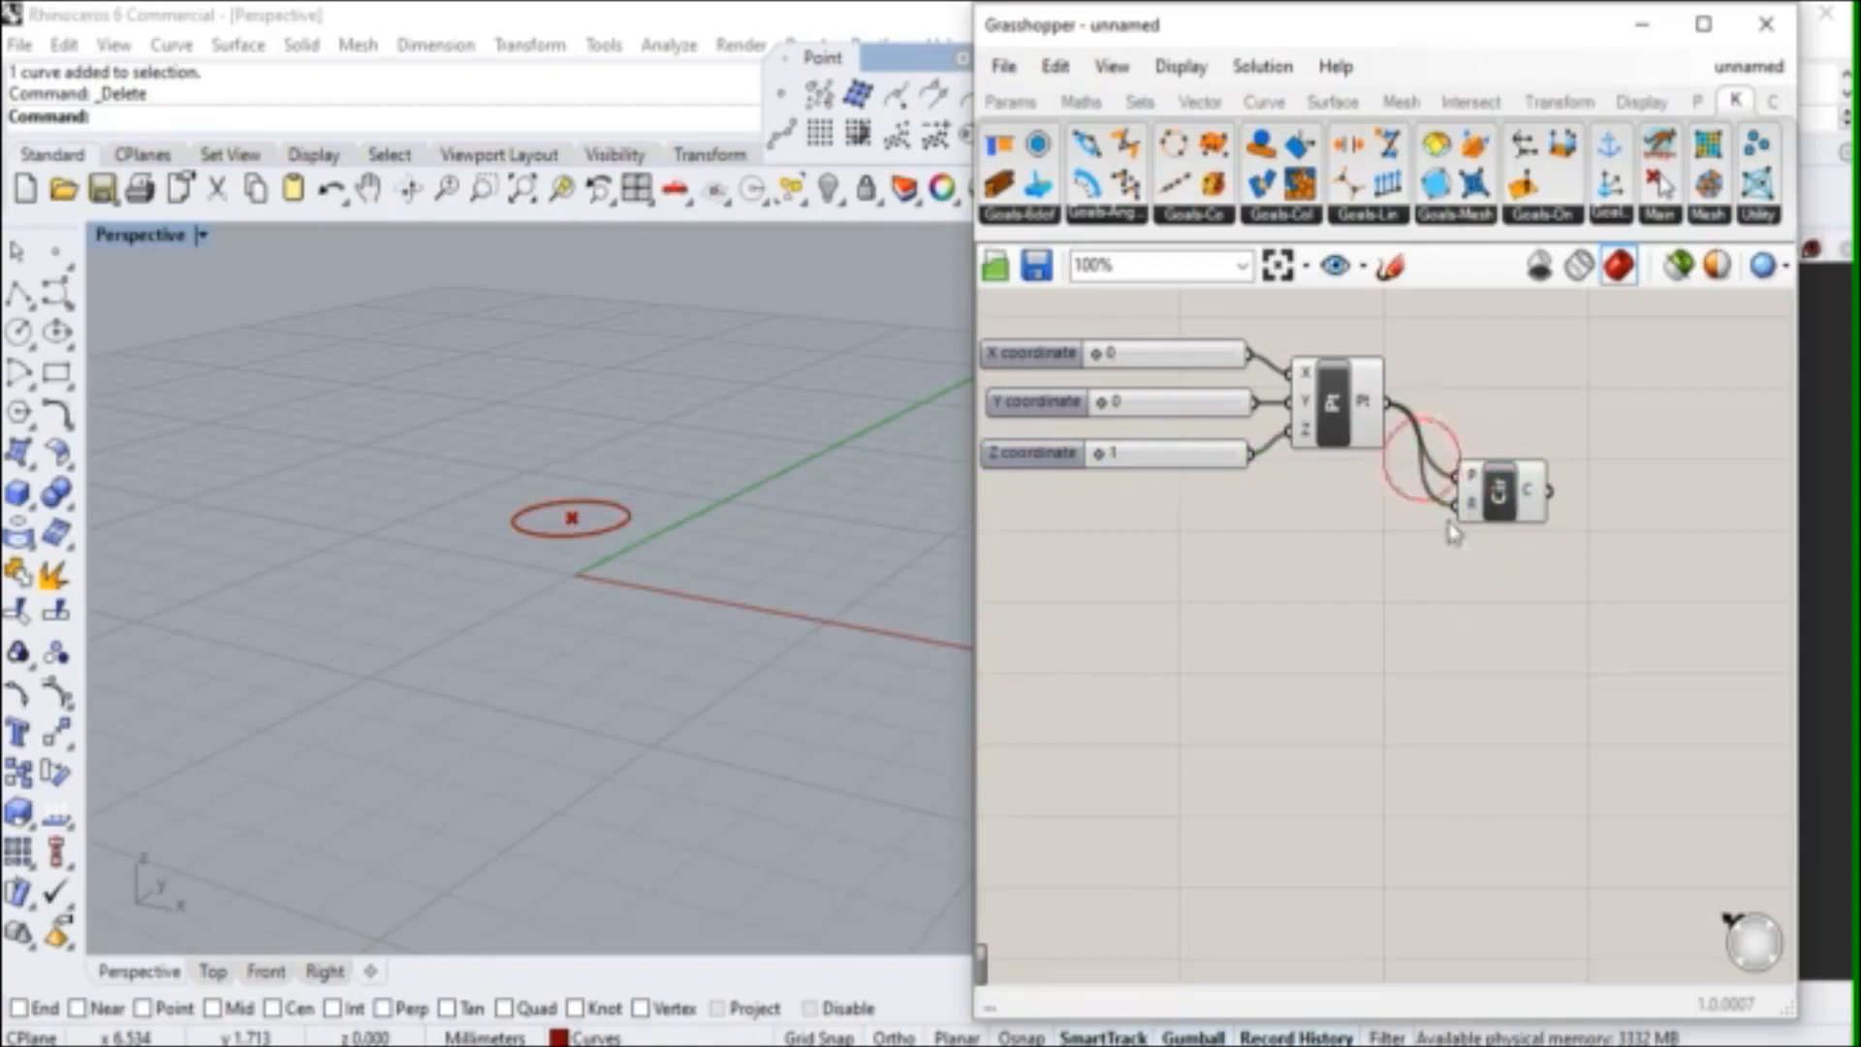
- Dismiss the antivirus notification
left_click_drag(1549, 492, 1660, 475)
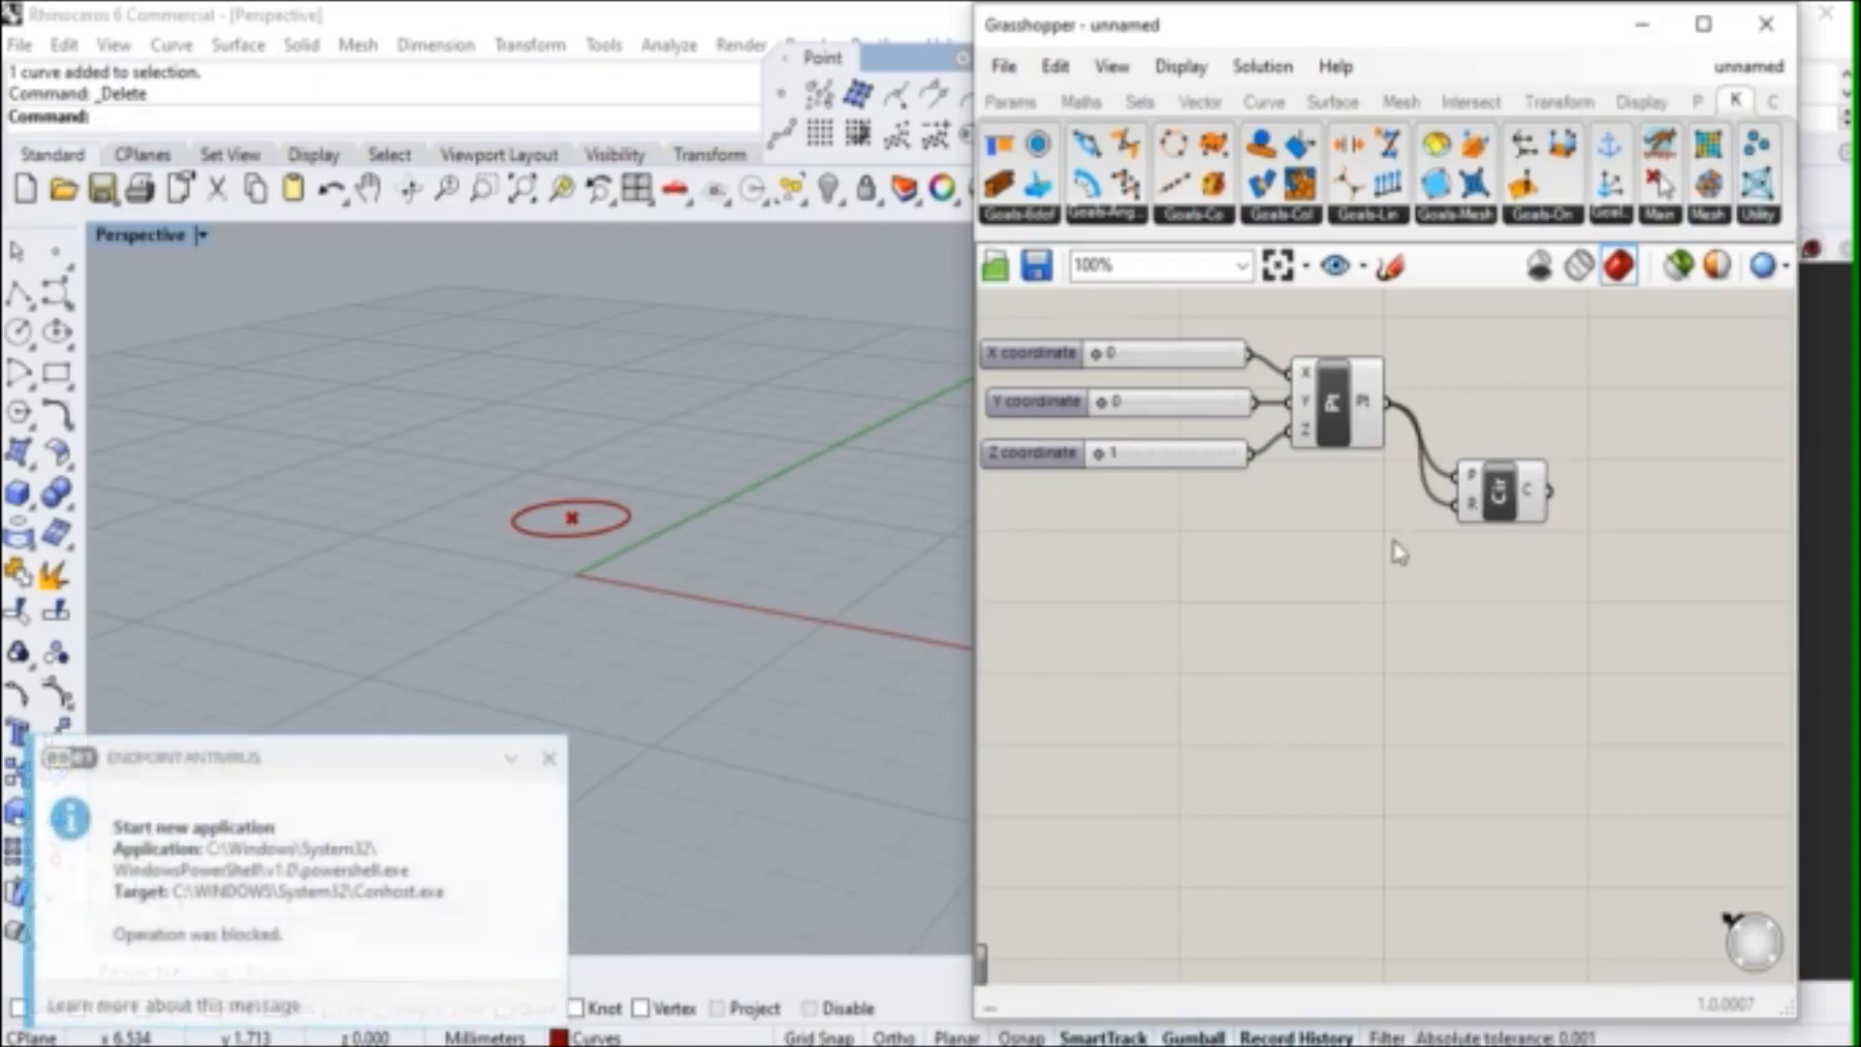
left_click(549, 760)
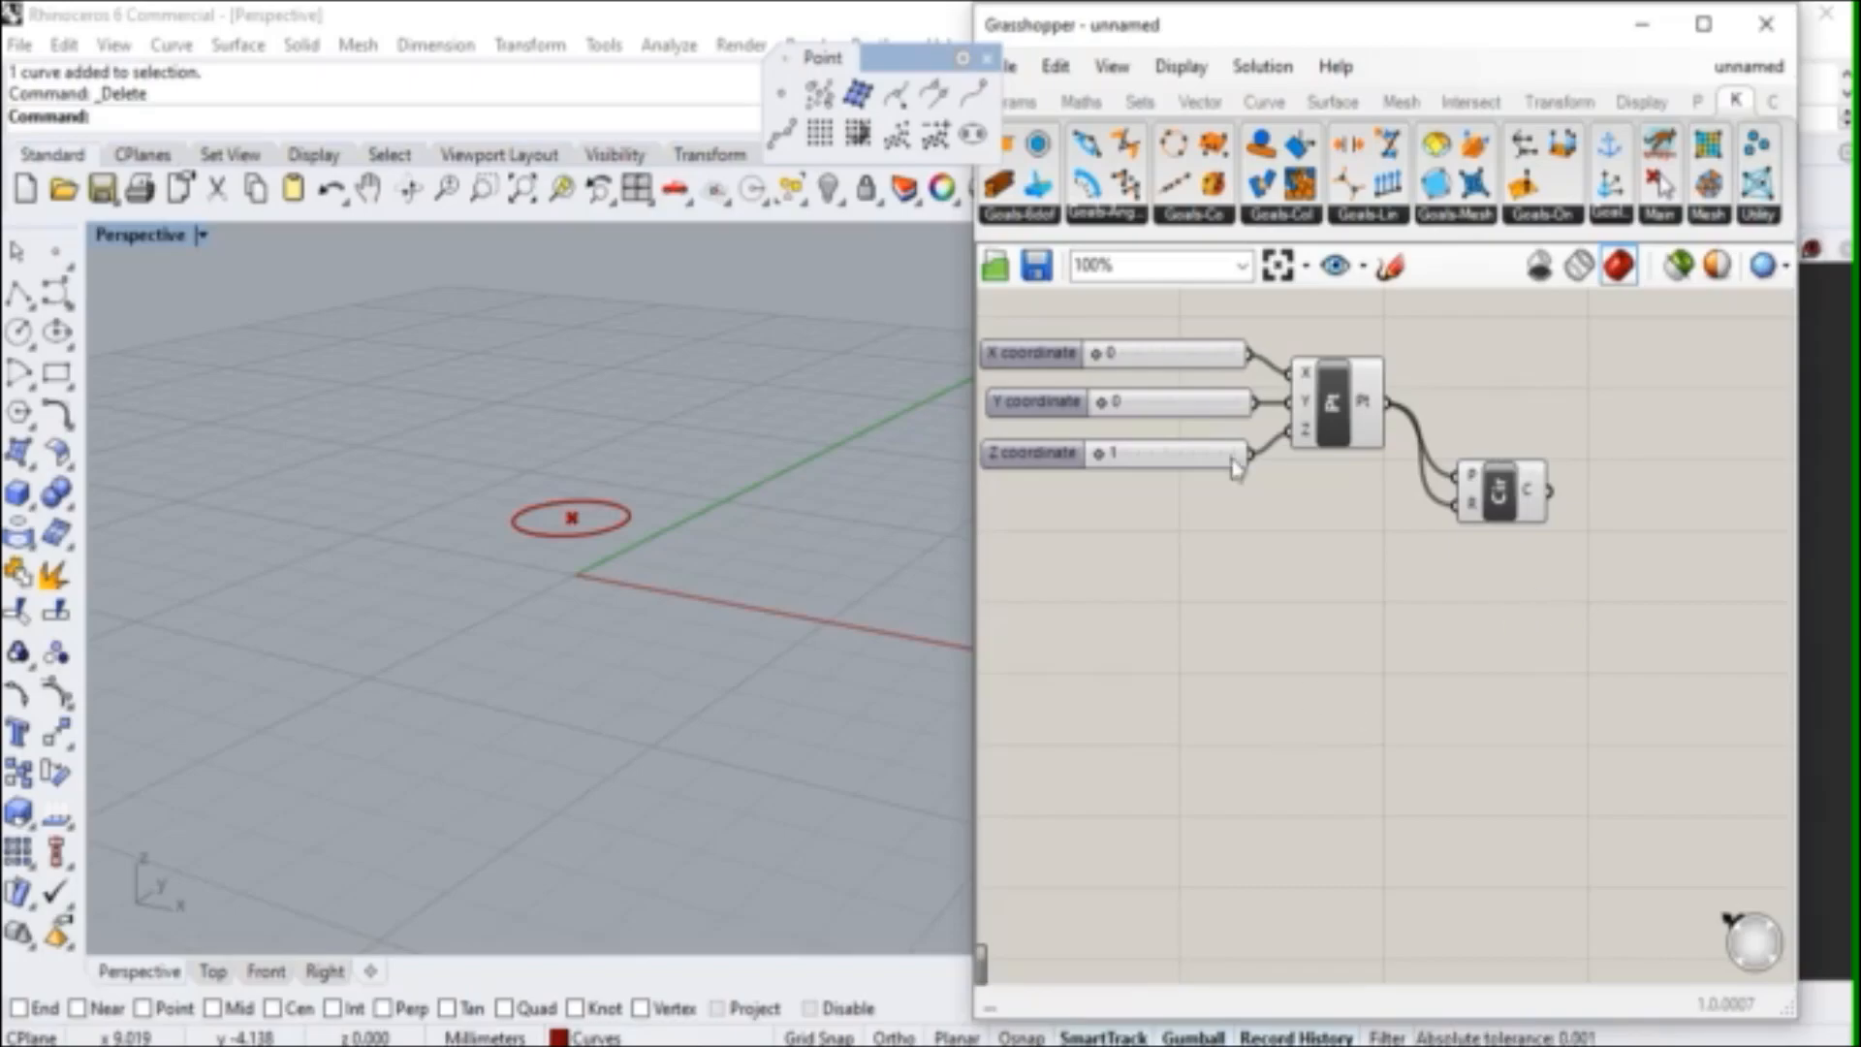
- Show the Curve components and highlight the coordinate sliders, Point component and Circle component in turn to trace the definition
left_click(1264, 100)
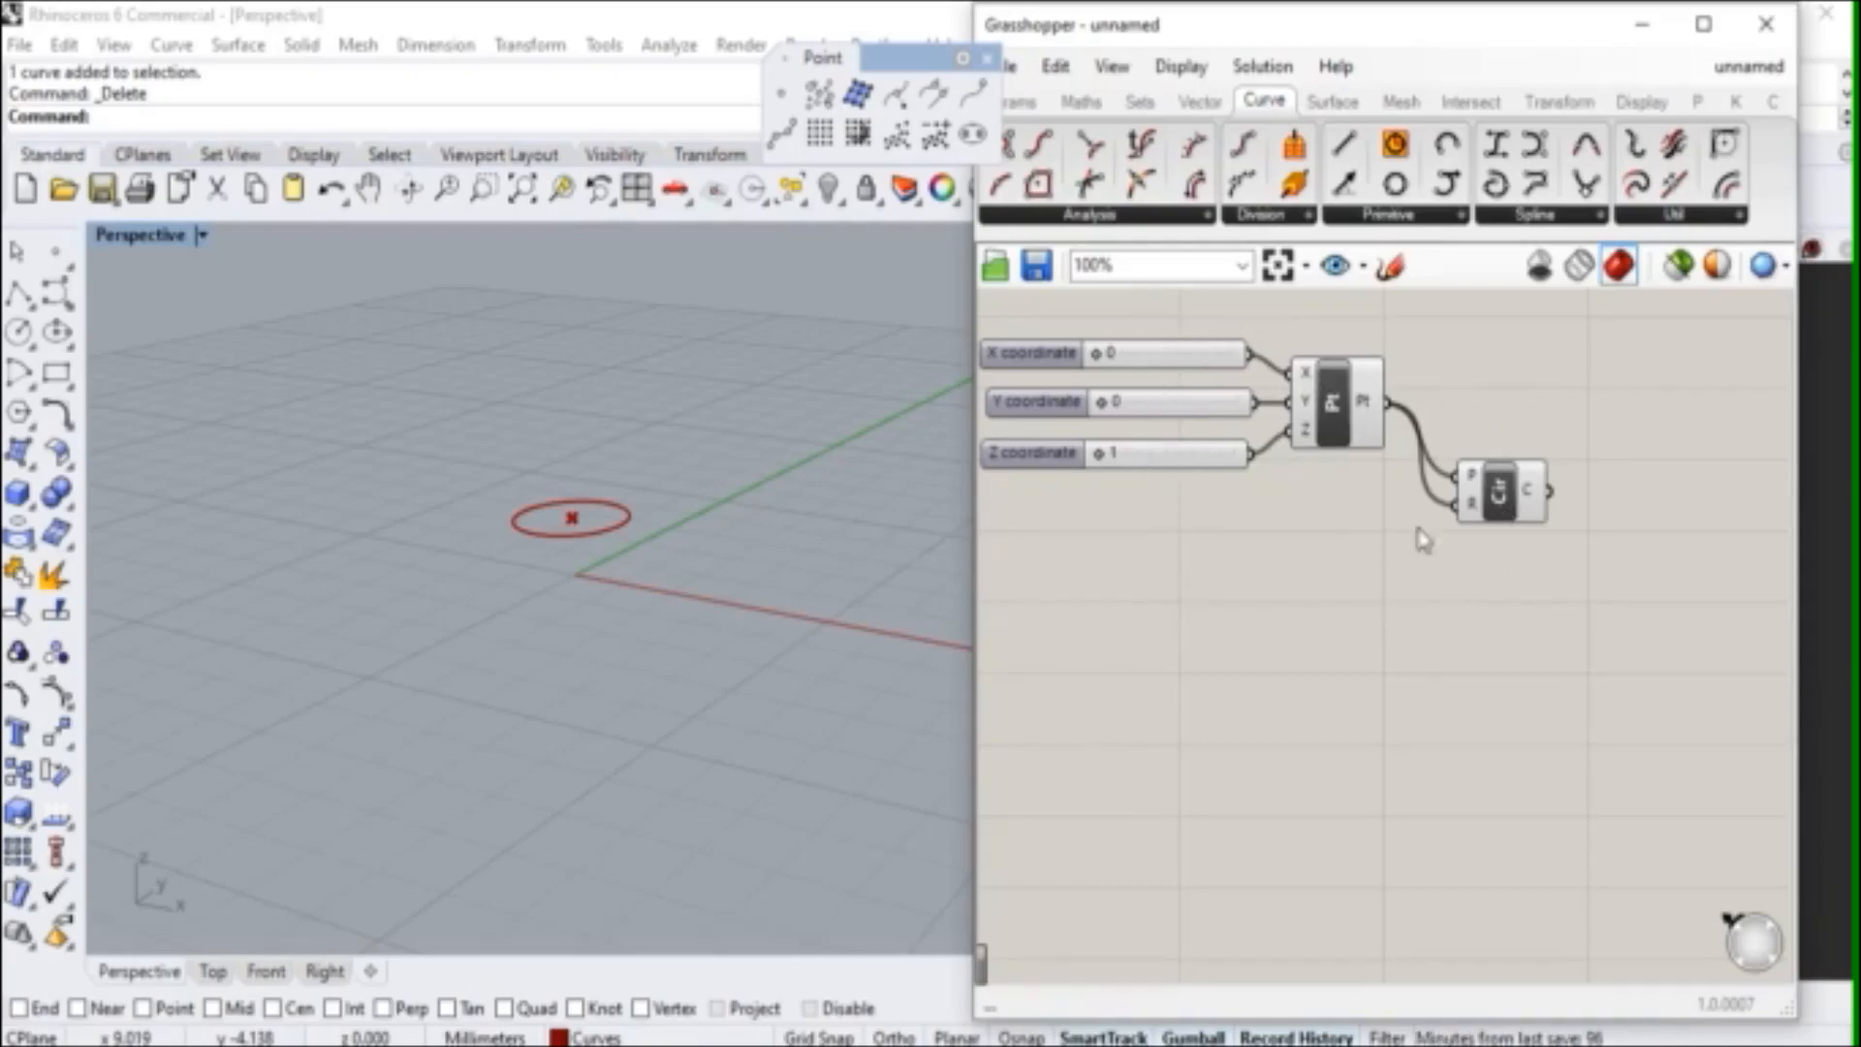
left_click(1072, 313)
left_click_drag(1072, 314, 1195, 577)
left_click_drag(1282, 320, 1454, 625)
left_click_drag(1445, 365, 1582, 626)
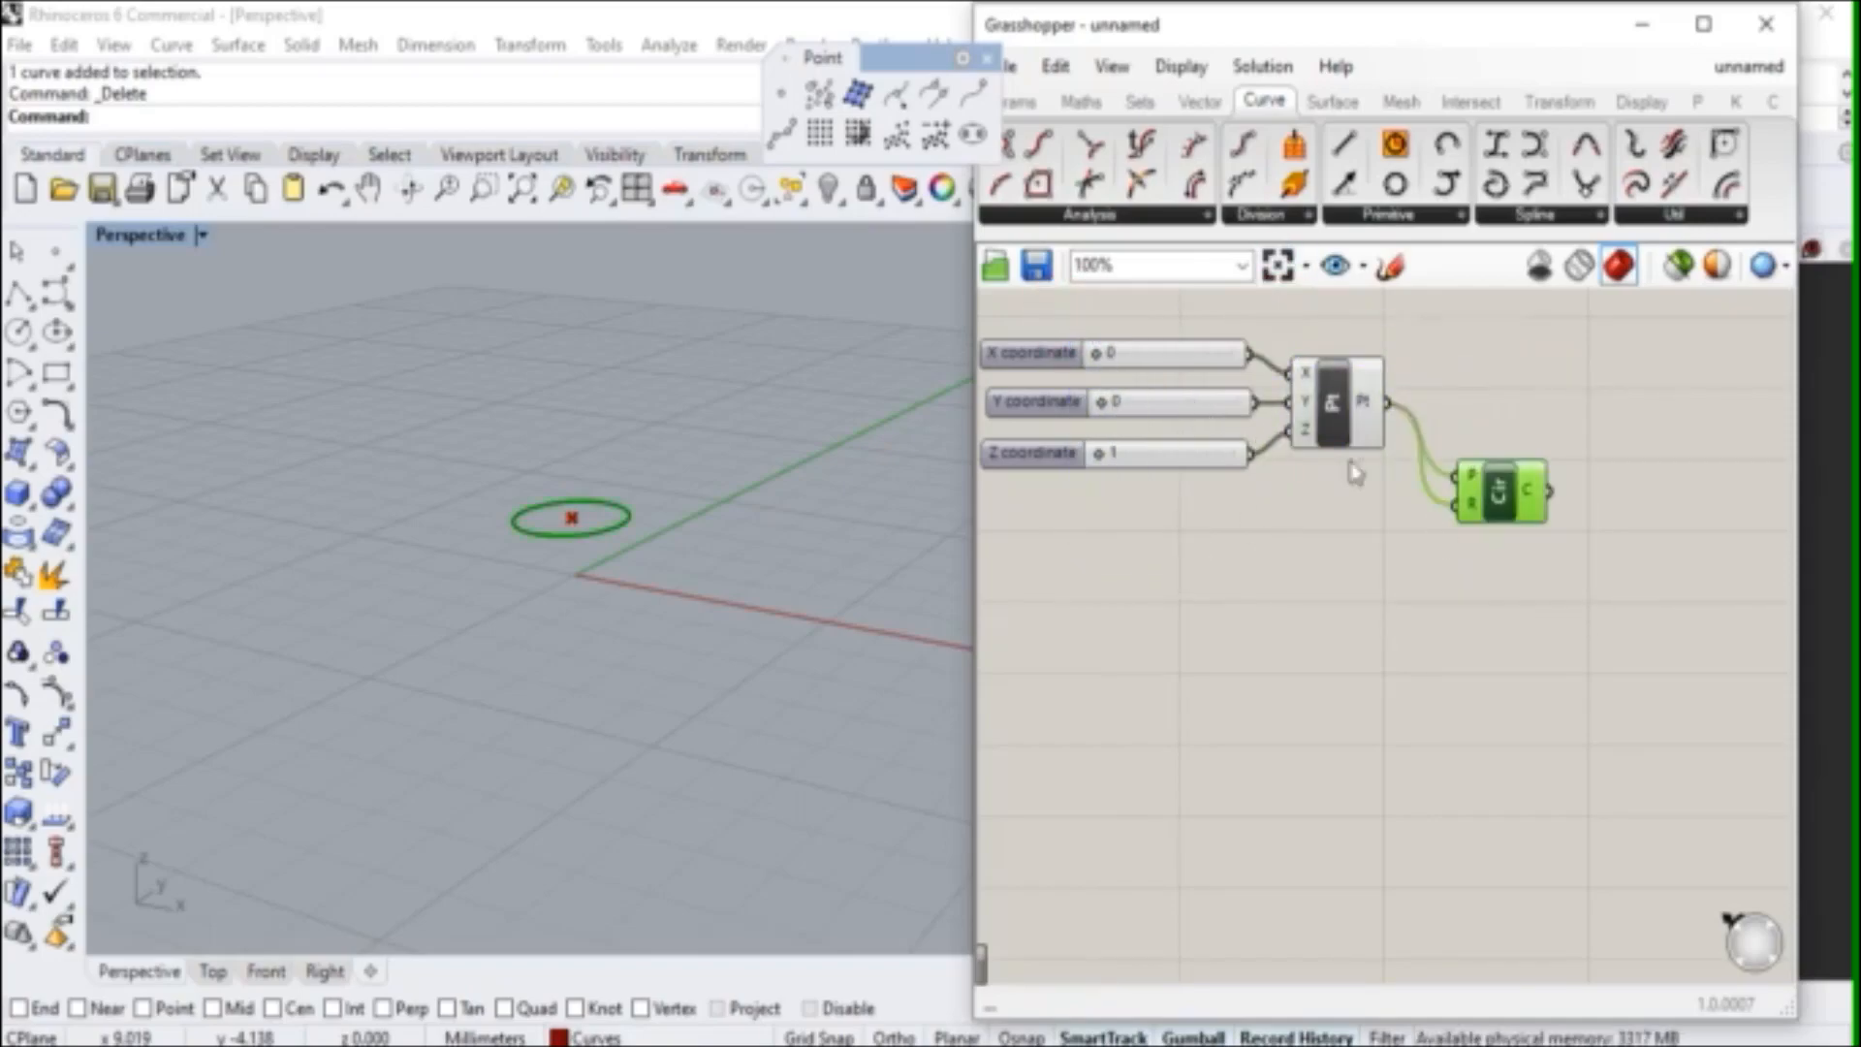